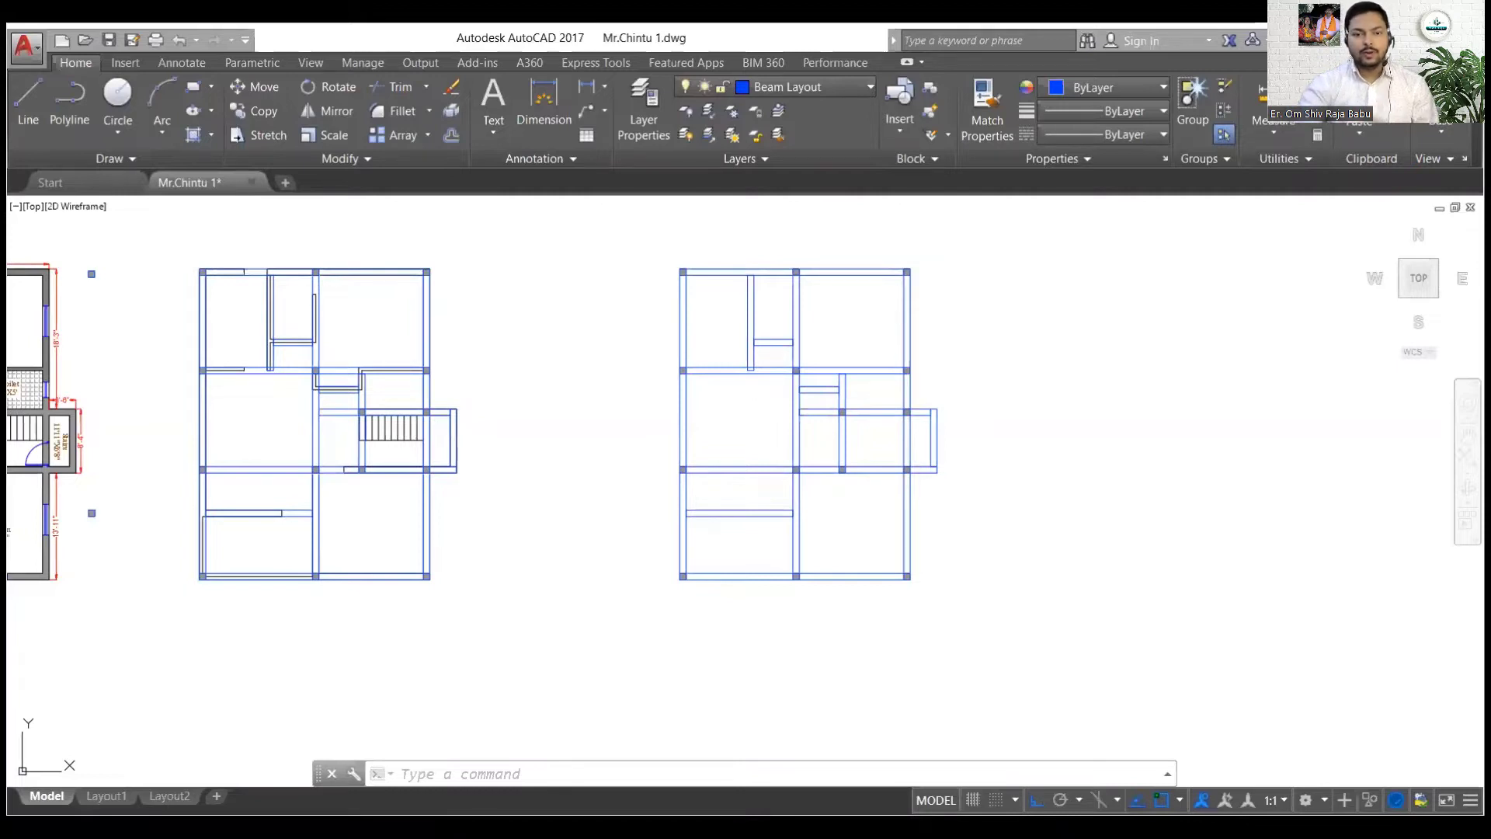
{"action": "mouse_move", "coordinate": [1032, 793]}
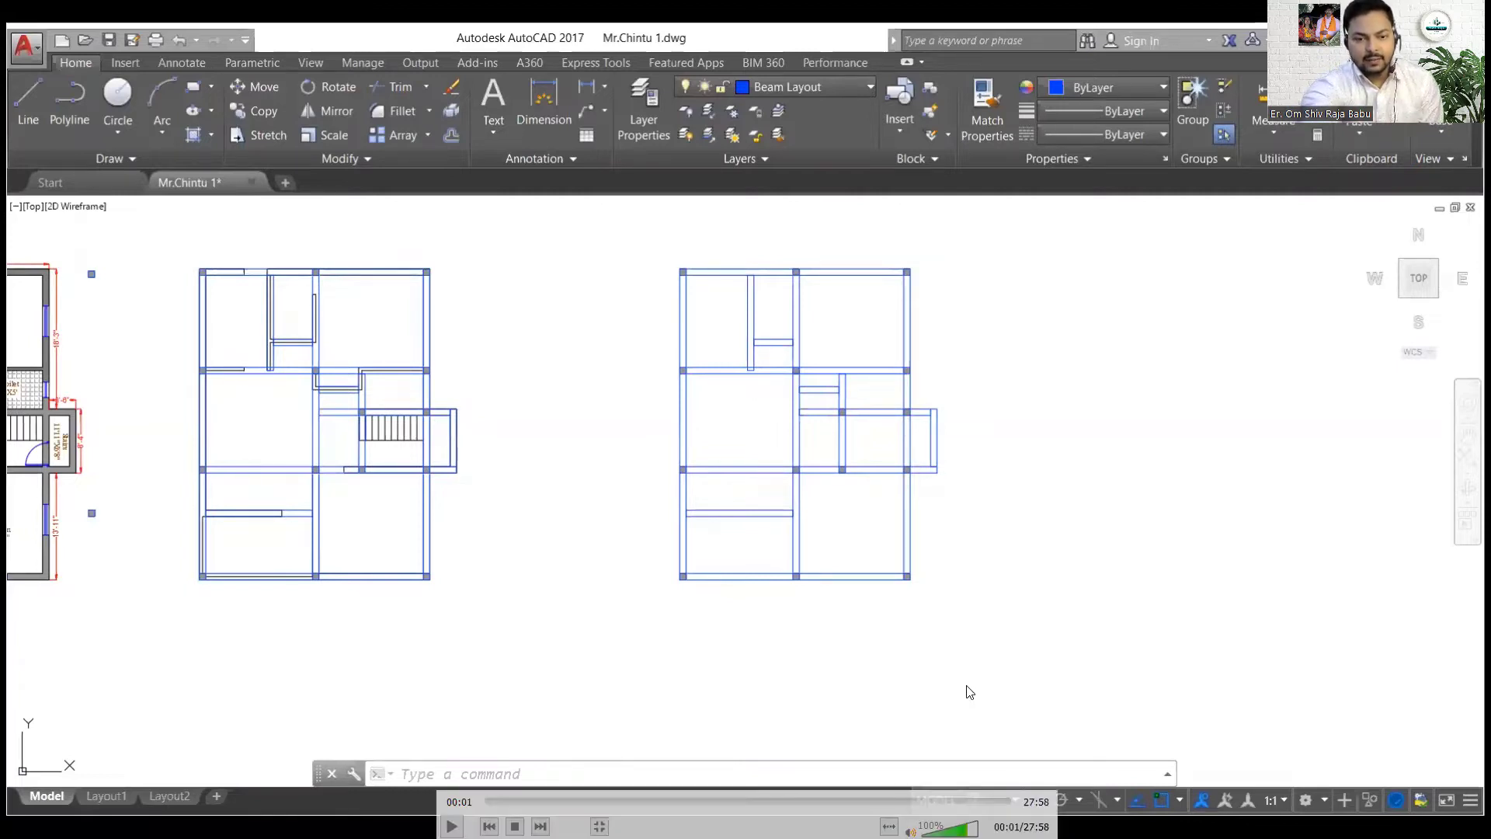
{"action": "mouse_move", "coordinate": [692, 709]}
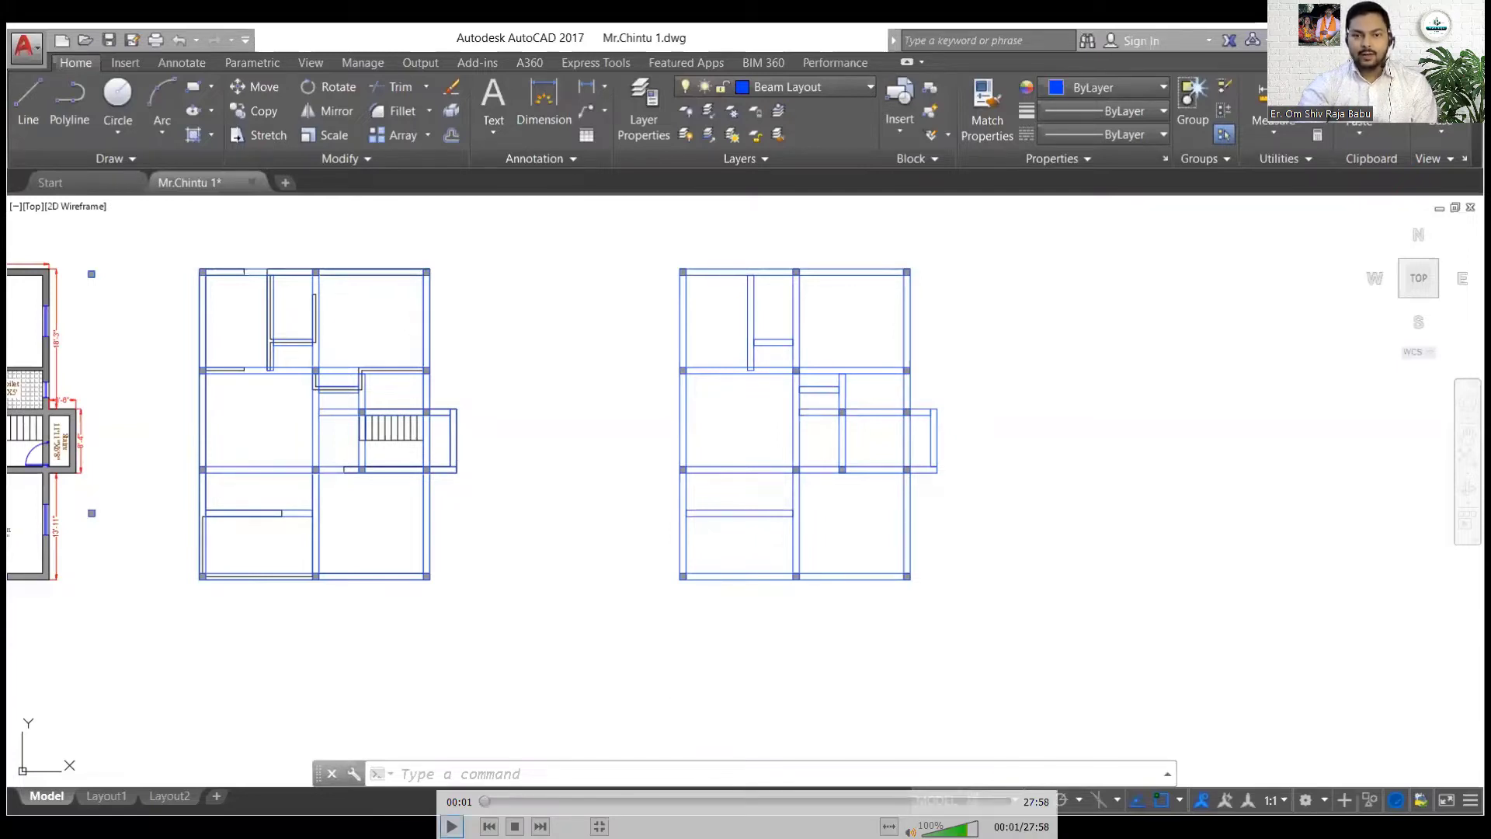
{"action": "left_click", "coordinate": [451, 825]}
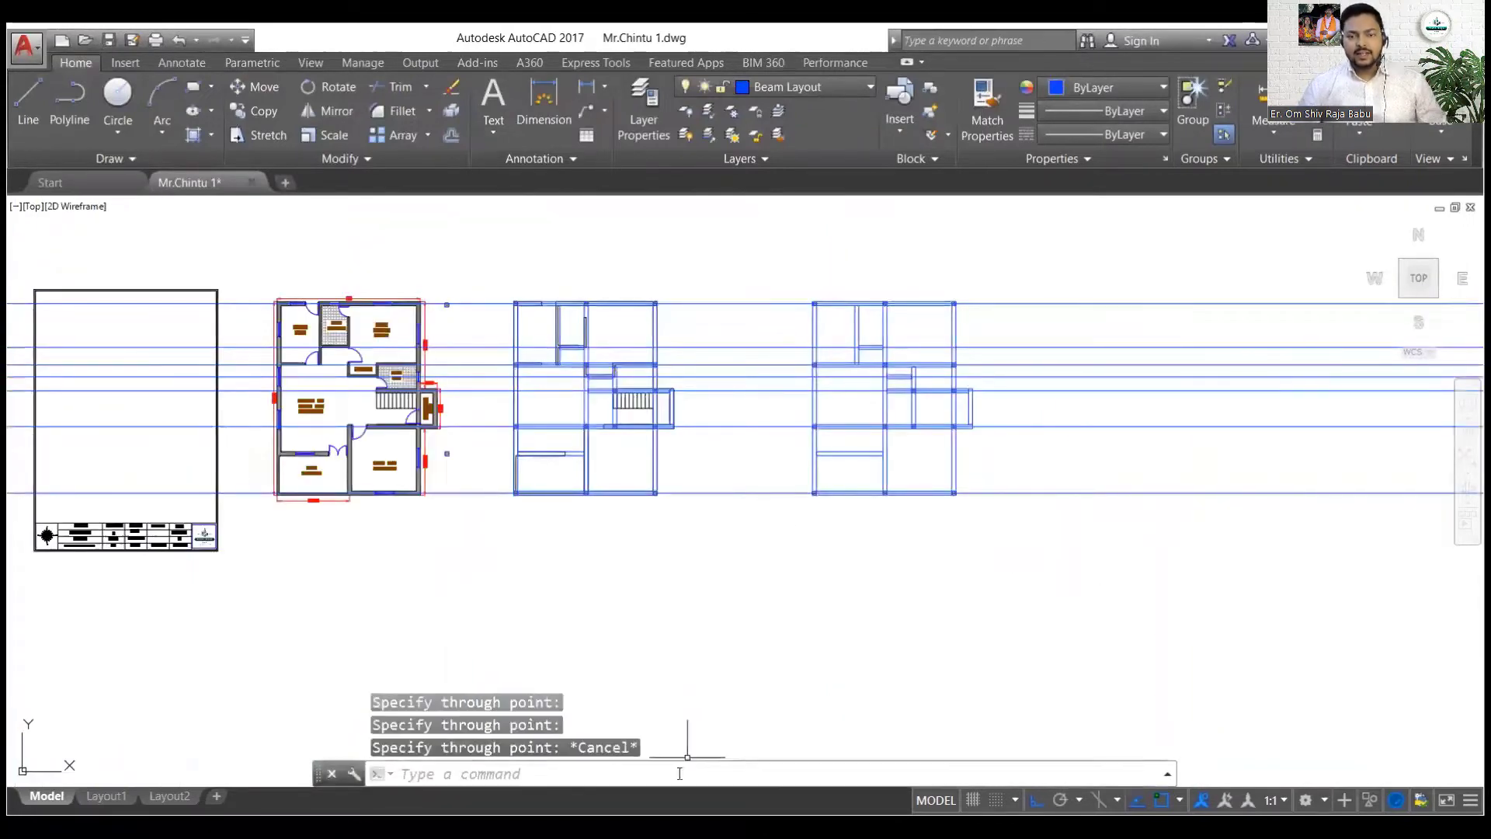
Draw vertical construction lines through the beam centres of the second beam layout and add the missing horizontal one through the porch beam
{"action": "key", "text": "Return"}
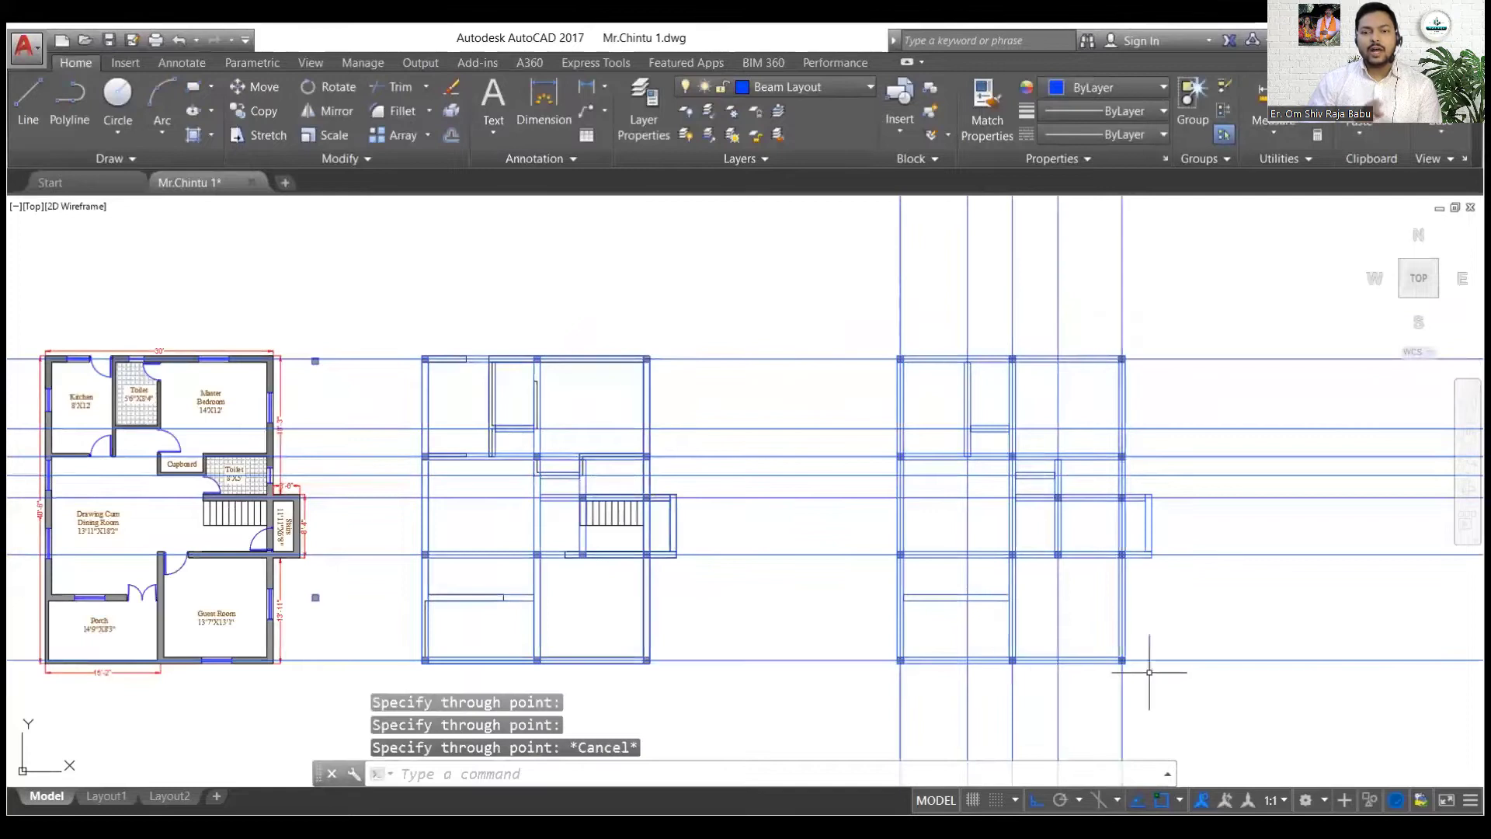
{"action": "key", "text": "Return"}
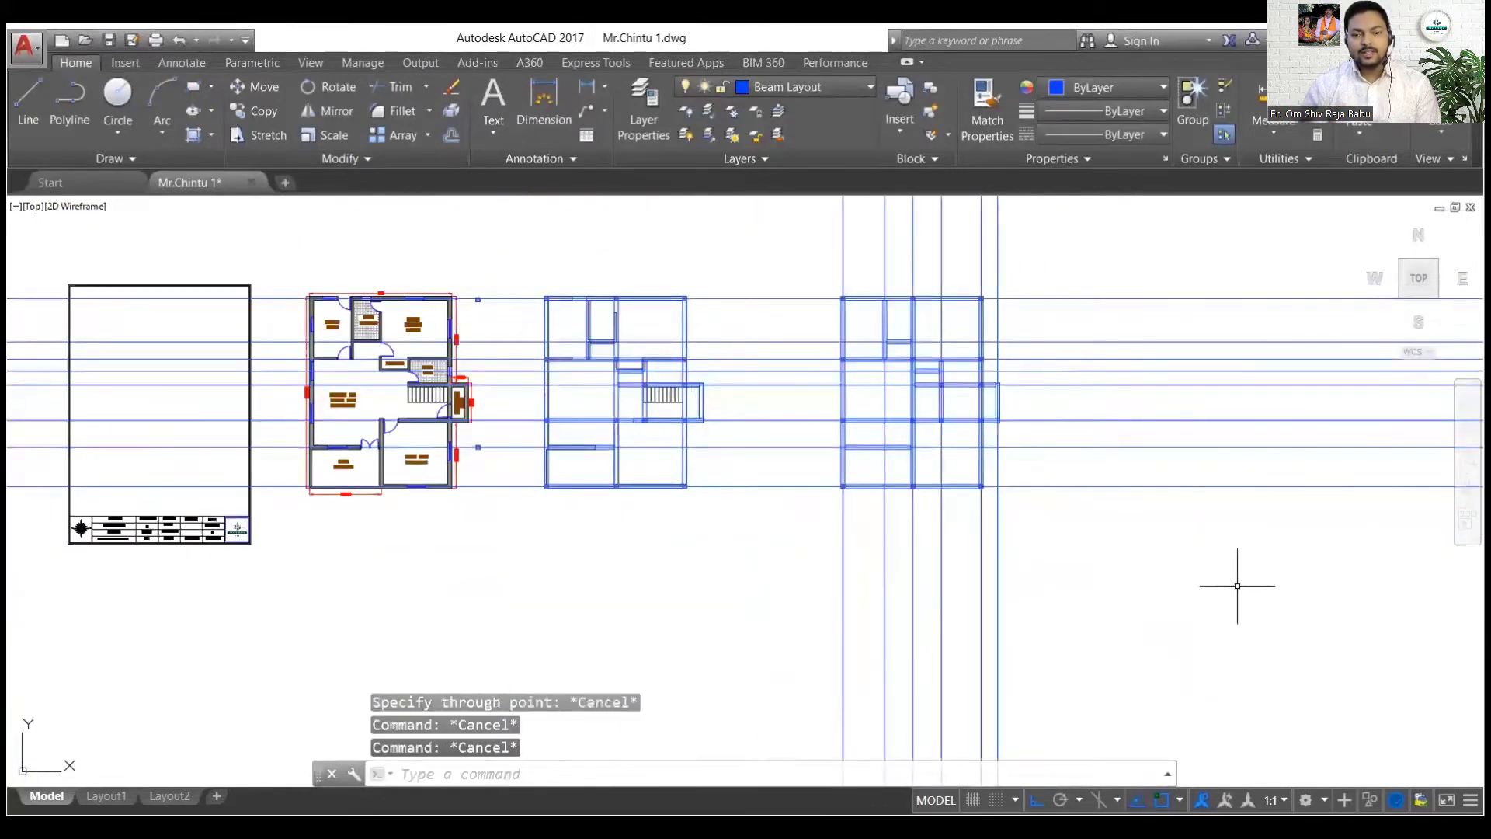
Move all the horizontal and vertical construction lines to the Centerline layer
{"action": "left_click", "coordinate": [1245, 586]}
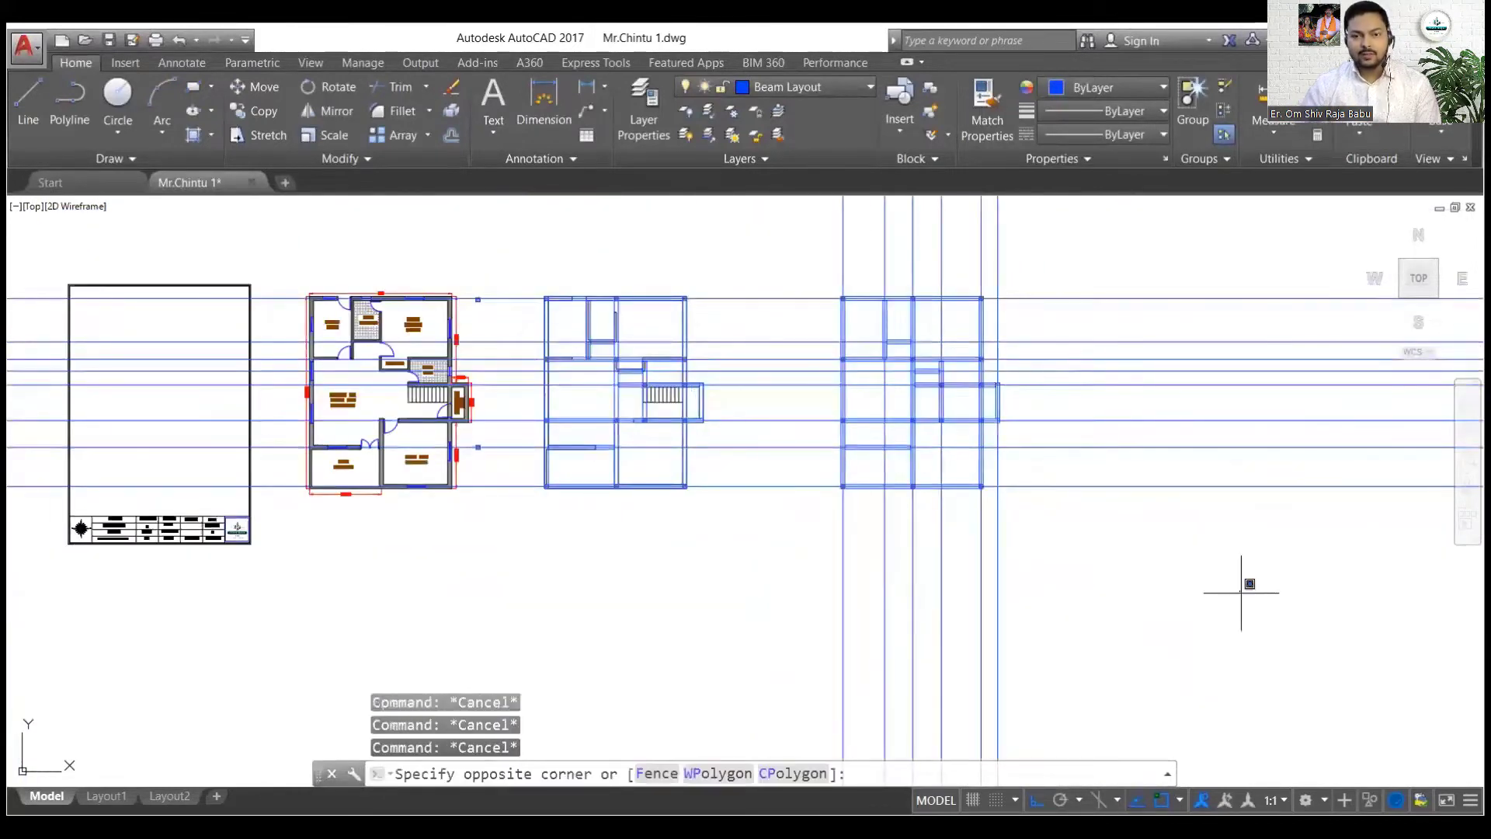
{"action": "left_click", "coordinate": [952, 606]}
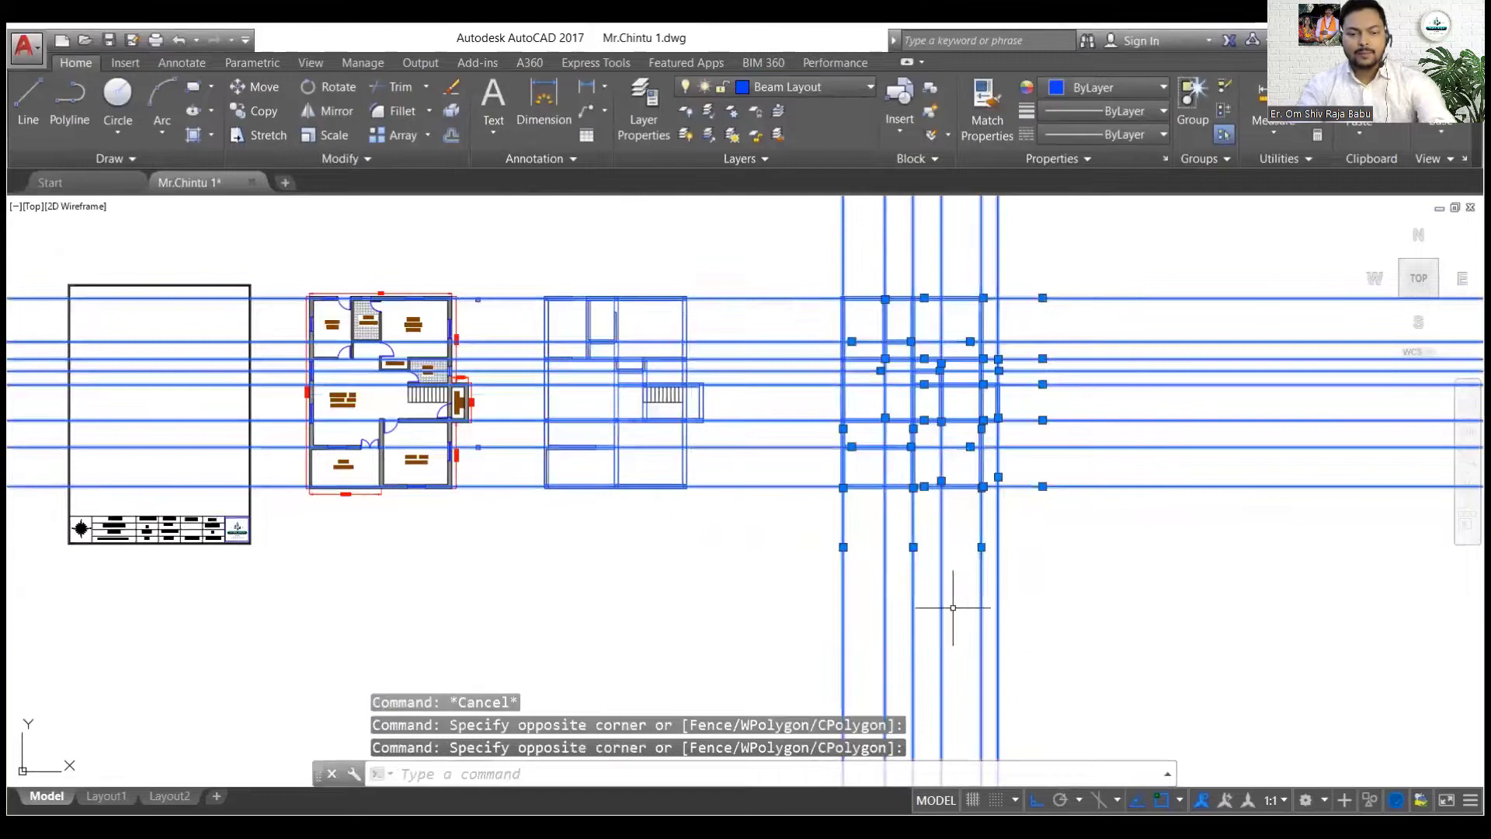
{"action": "left_click", "coordinate": [802, 87]}
{"action": "left_click", "coordinate": [802, 179]}
{"action": "key", "text": "Escape"}
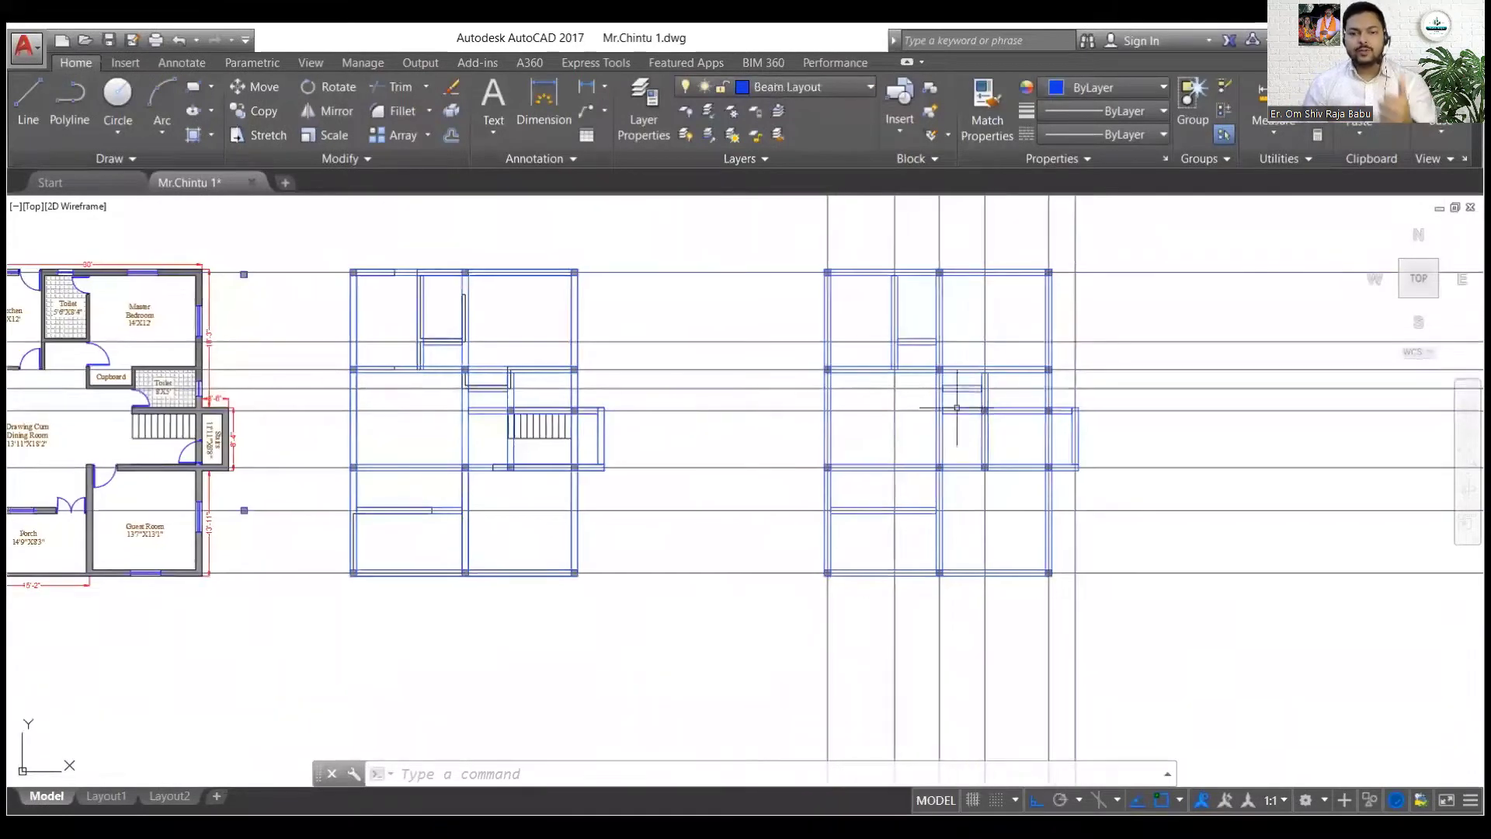
Offset the leftmost vertical centreline of the second beam layout 6' outward to the left
{"action": "middle_click_drag", "start_coordinate": [554, 271], "coordinate": [425, 300]}
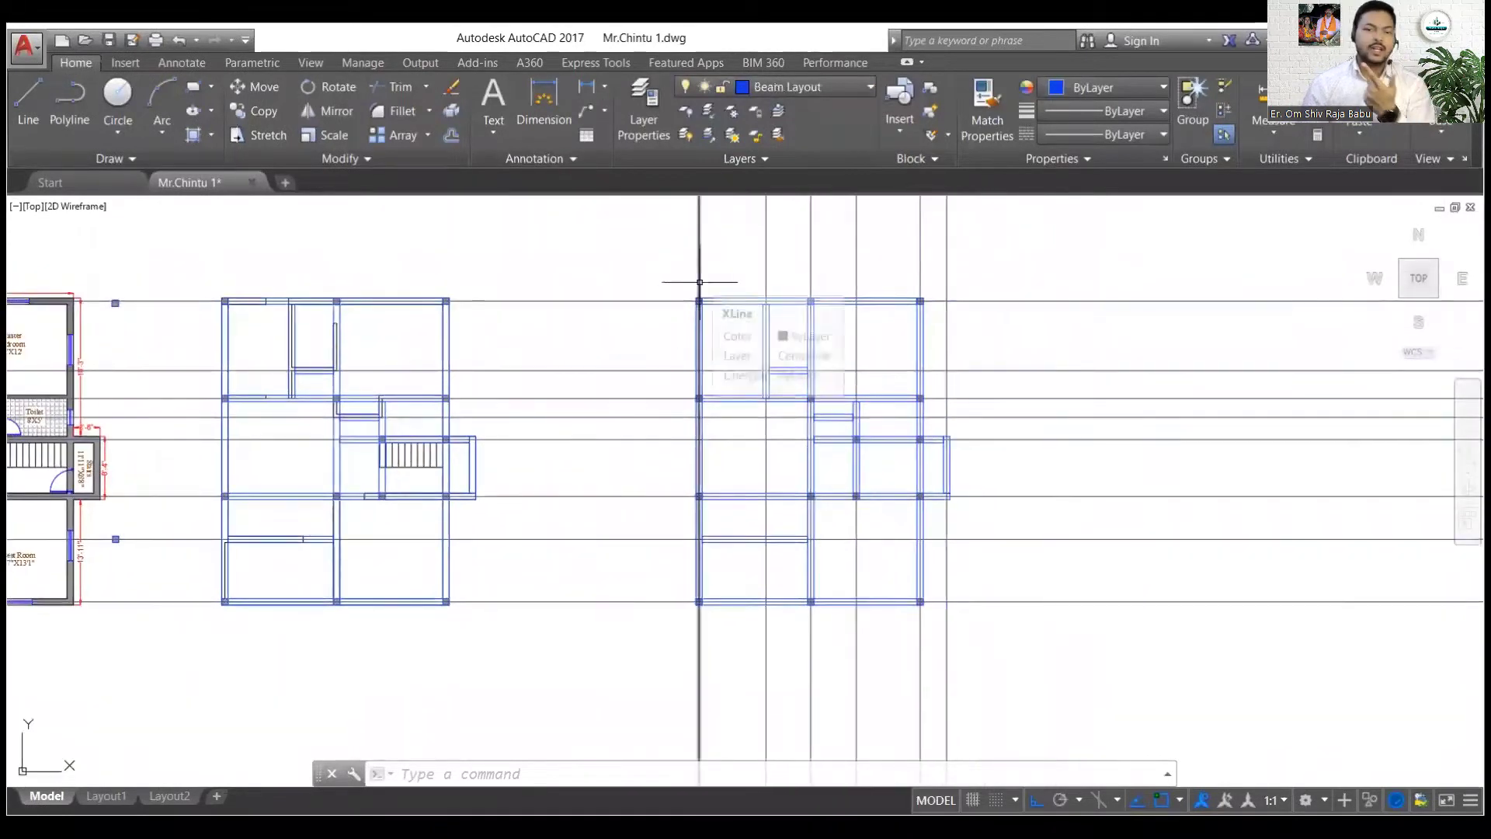
{"action": "left_click", "coordinate": [699, 283]}
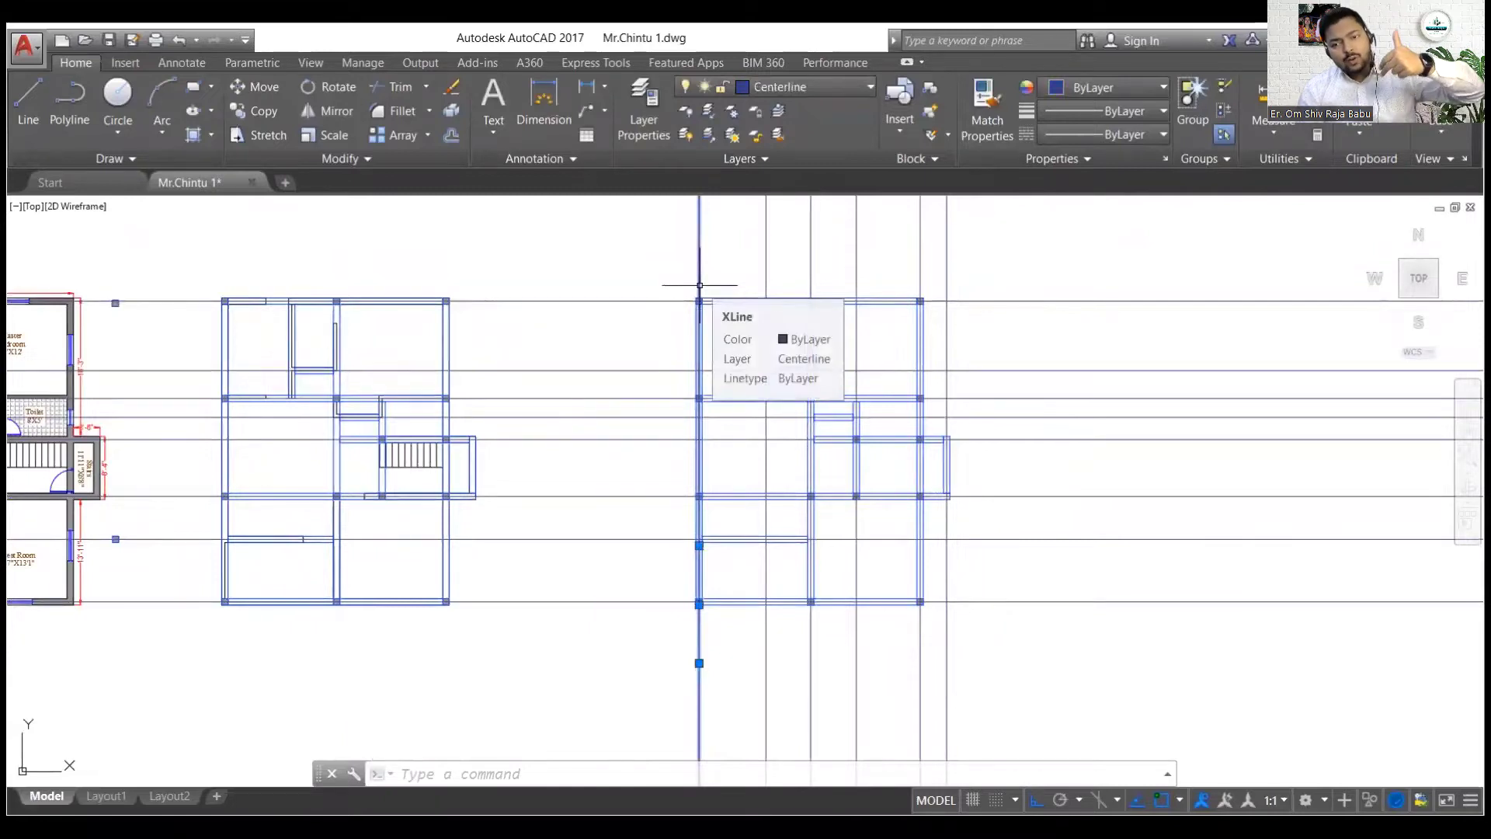
{"action": "type", "text": "o"}
{"action": "key", "text": "Return"}
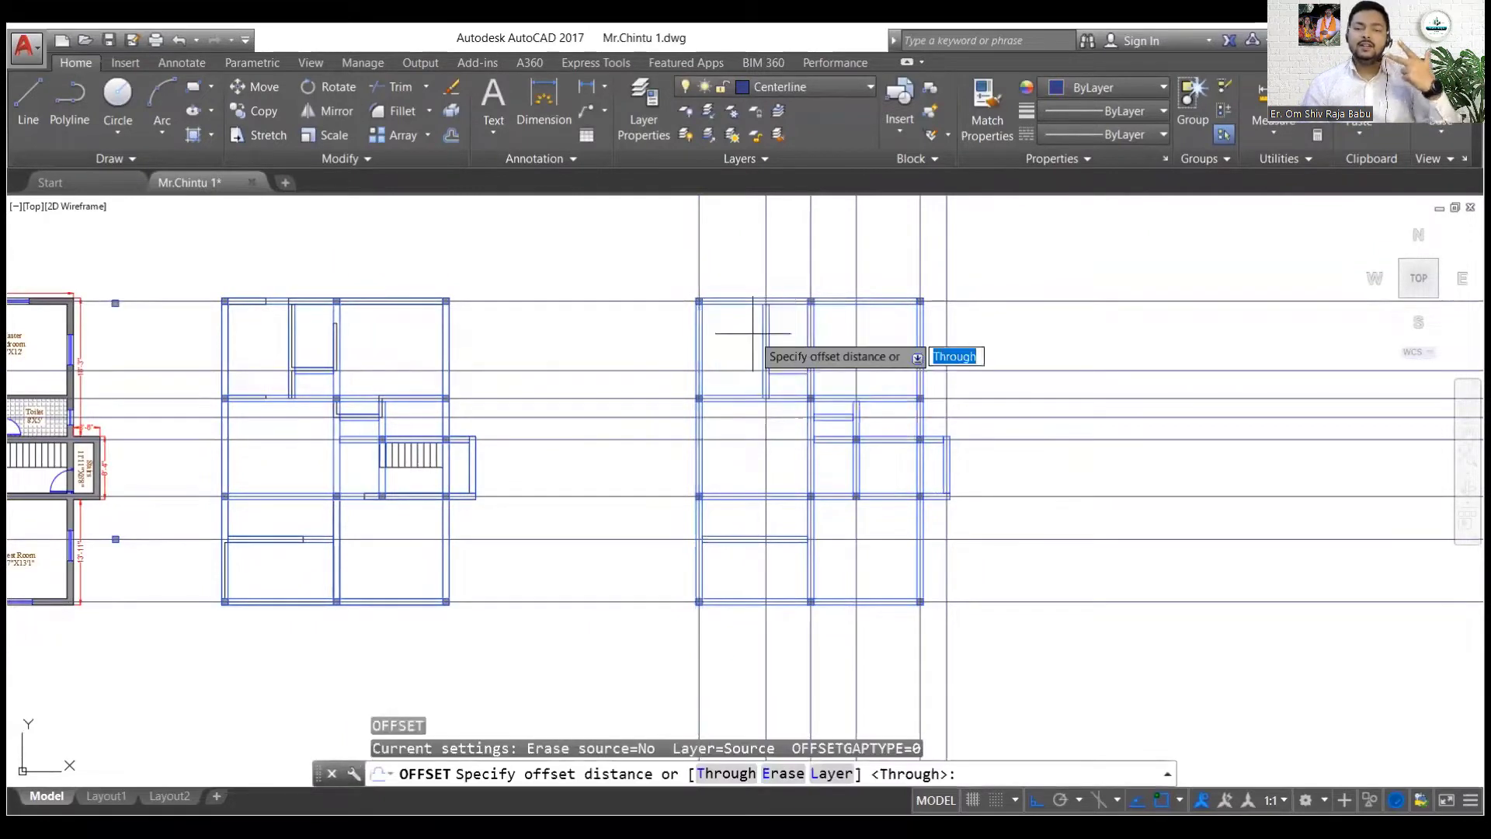
{"action": "type", "text": "6'"}
{"action": "key", "text": "Return"}
{"action": "left_click", "coordinate": [699, 454]}
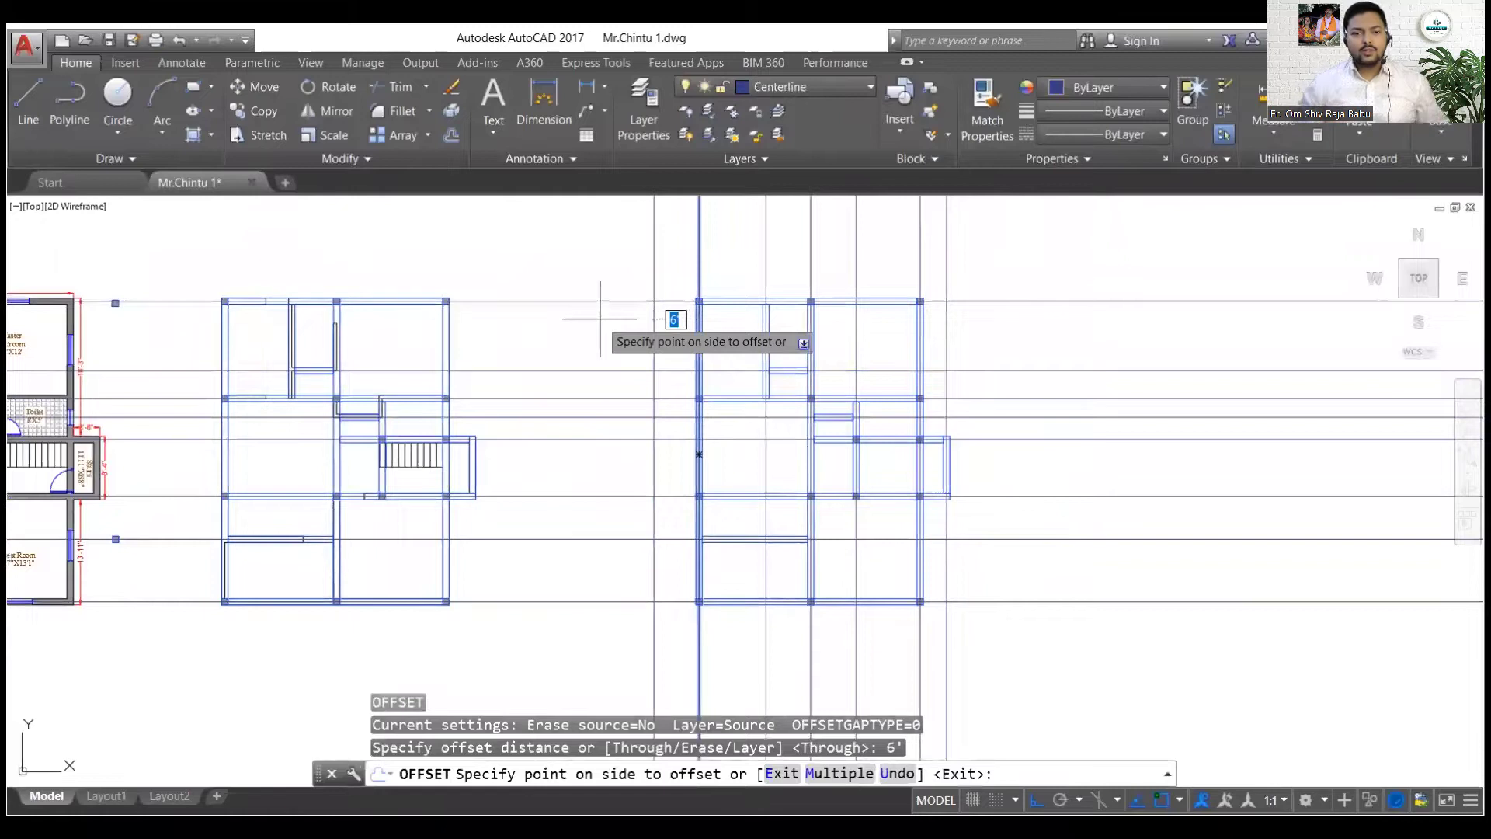
{"action": "left_click", "coordinate": [599, 318]}
{"action": "key", "text": "Return"}
Offset the rightmost vertical centreline outward to the right by the same 6' distance
{"action": "key", "text": "Return"}
{"action": "key", "text": "Return"}
{"action": "left_click", "coordinate": [947, 333]}
{"action": "left_click", "coordinate": [1061, 333]}
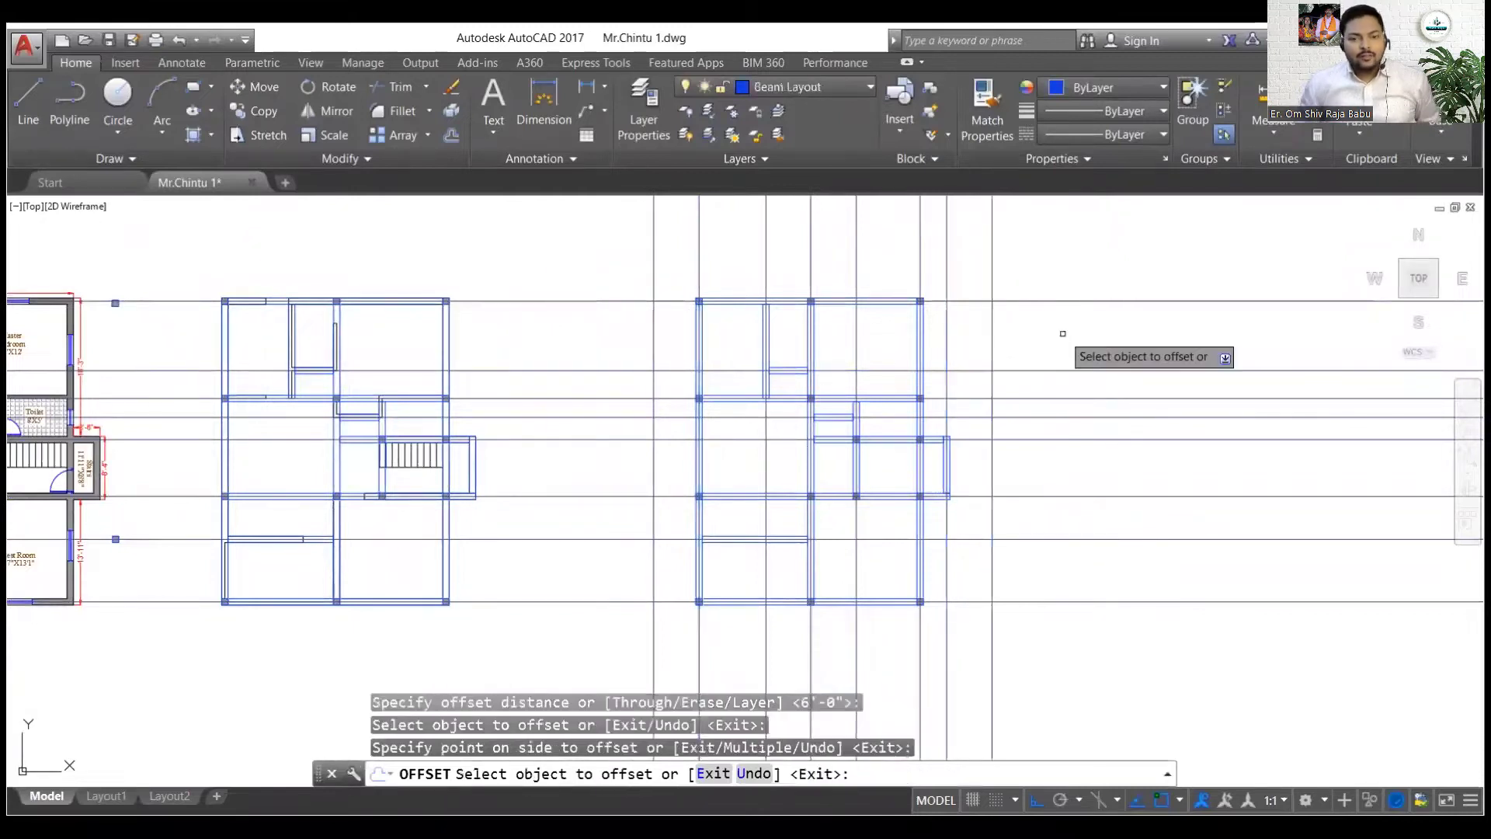
{"action": "key", "text": "Return"}
Offset the uppermost and lowermost horizontal centrelines 6' outward to complete the boundary around the beam layout
{"action": "key", "text": "Return"}
{"action": "key", "text": "Return"}
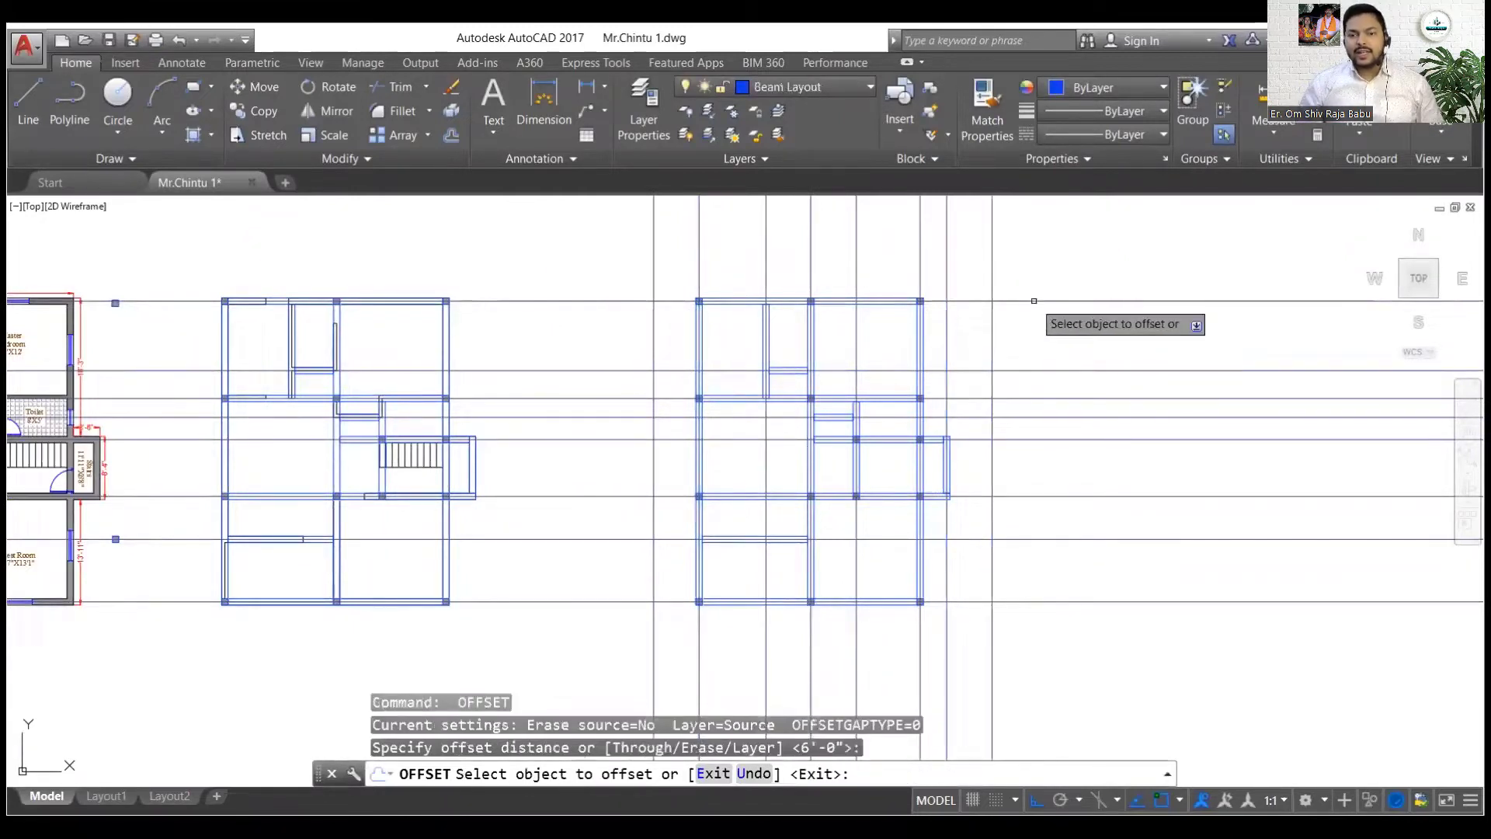
{"action": "left_click", "coordinate": [1071, 602]}
{"action": "left_click", "coordinate": [1079, 676]}
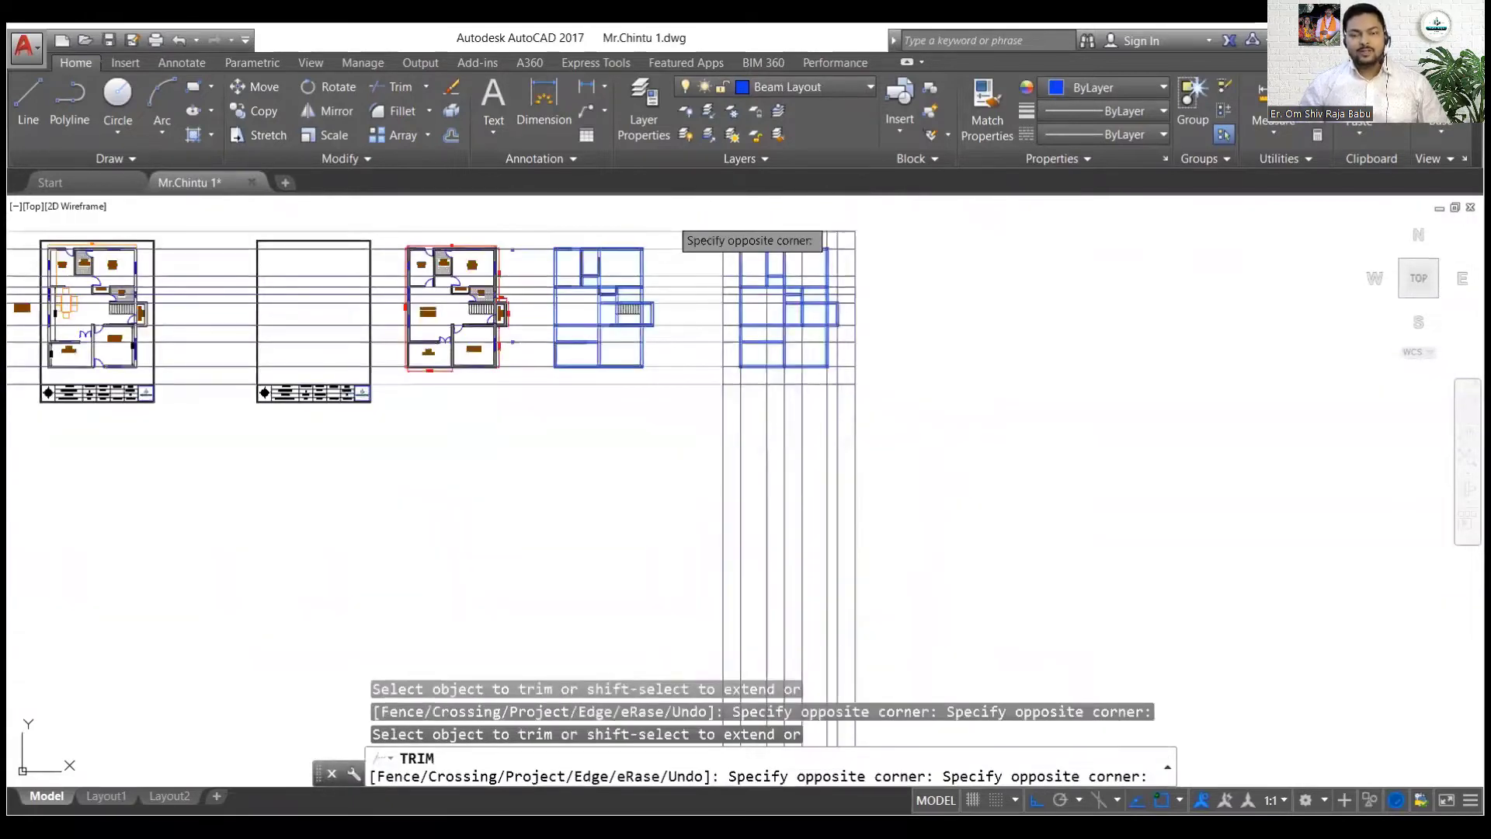
Undo the last trim and trim the vertical centrelines below the lower boundary line
{"action": "key", "text": "ctrl+z"}
{"action": "scroll", "coordinate": [975, 519], "scroll_direction": "down", "scroll_amount": 2}
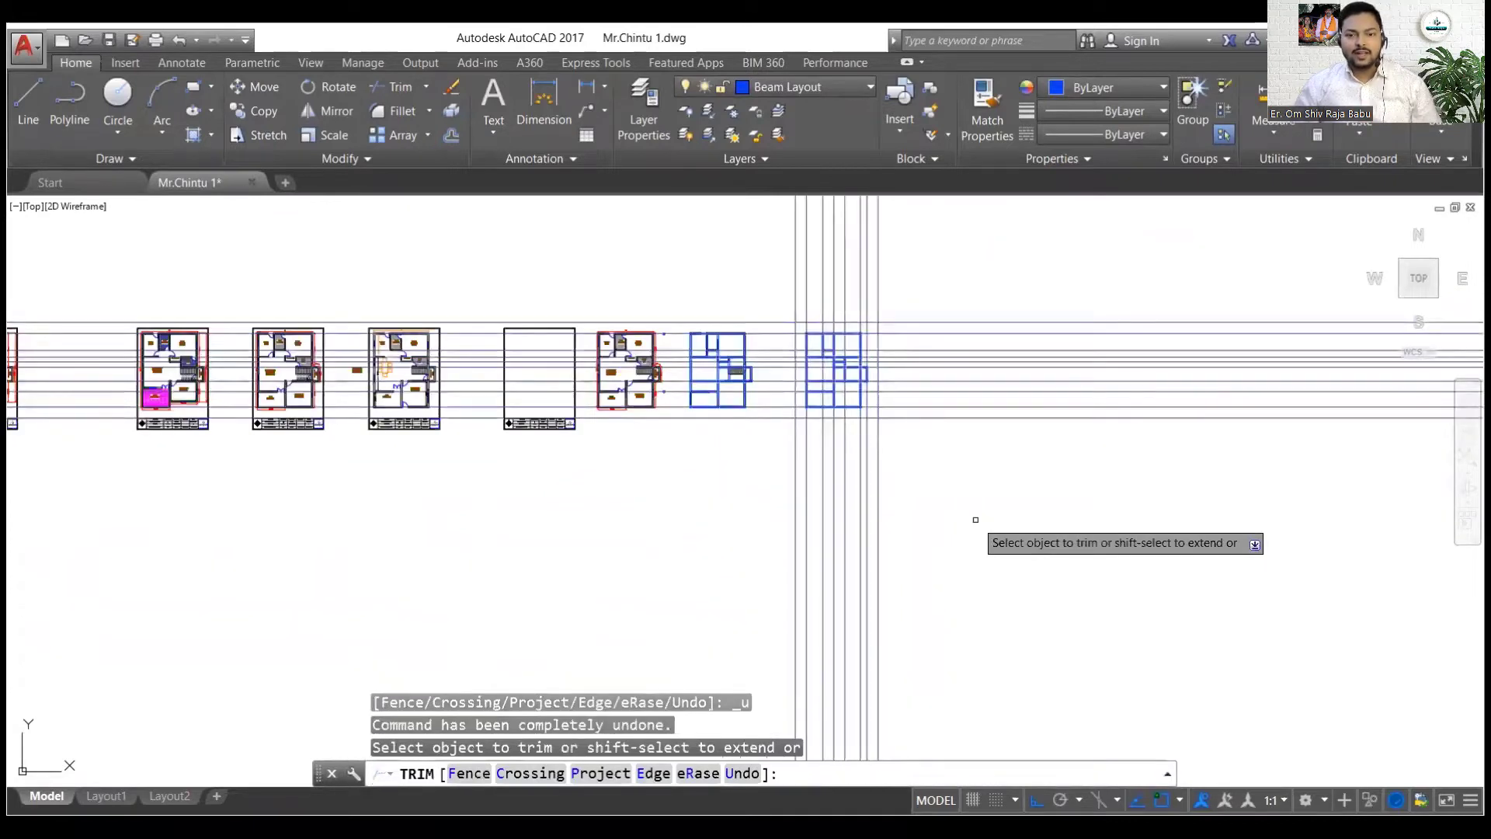
{"action": "left_click", "coordinate": [1018, 469]}
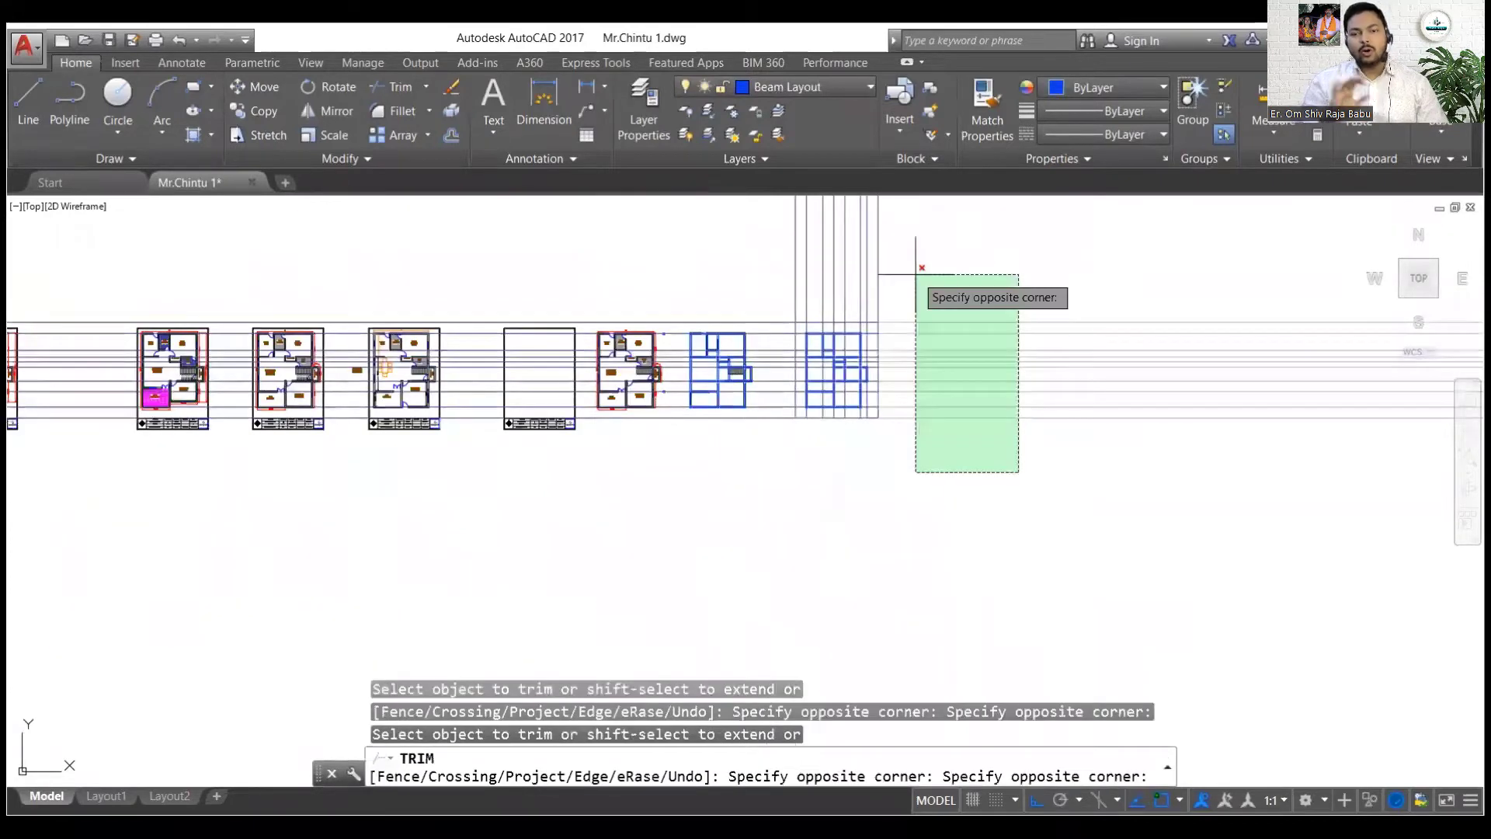
{"action": "key", "text": "Escape"}
{"action": "scroll", "coordinate": [765, 381], "scroll_direction": "up", "scroll_amount": 4}
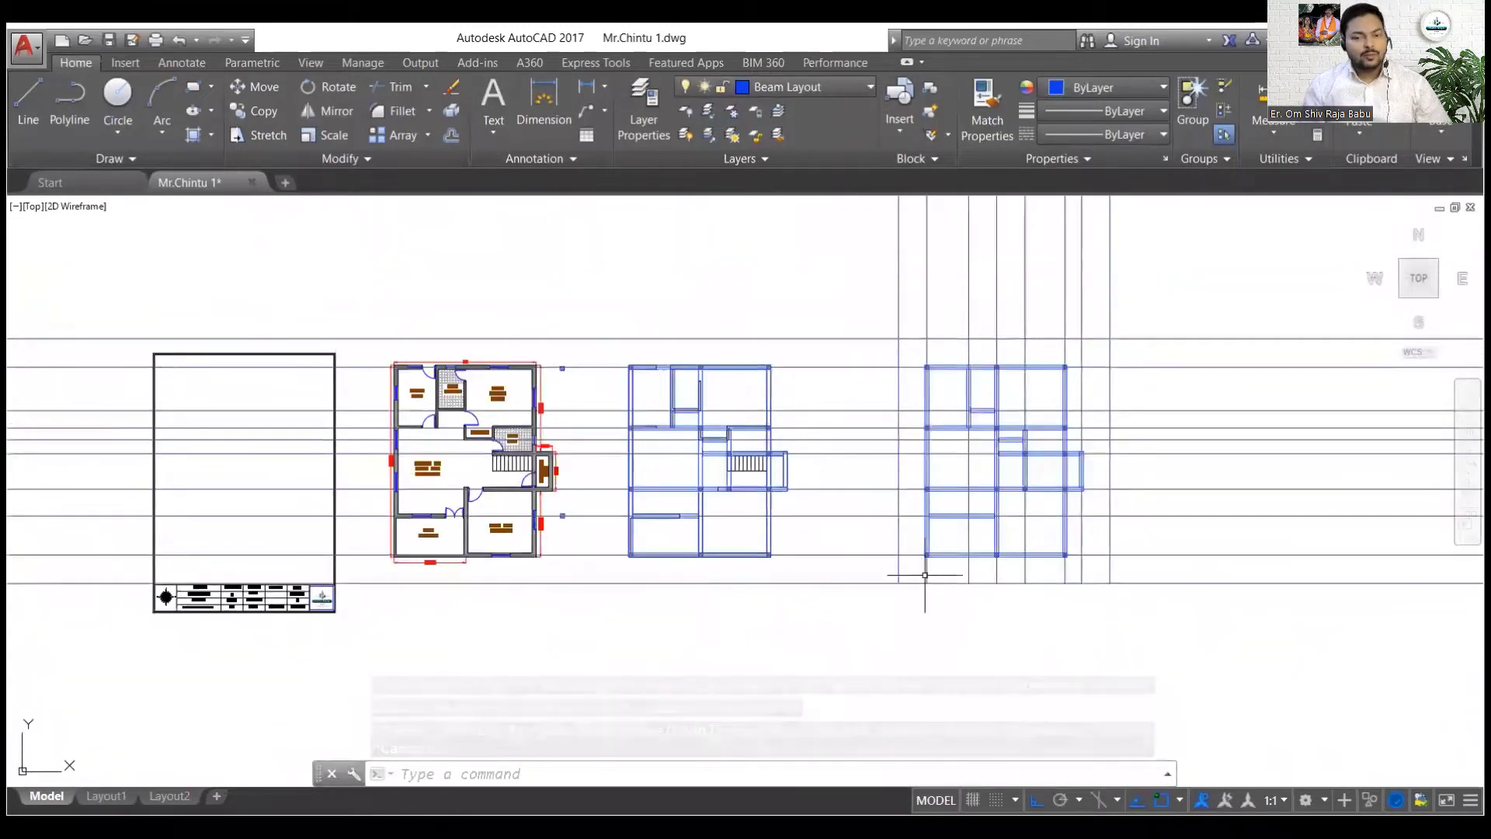
Trim the remaining centreline overhangs to the outer boundary lines and delete the leftover horizontal segments beside the grid
{"action": "left_click", "coordinate": [450, 134]}
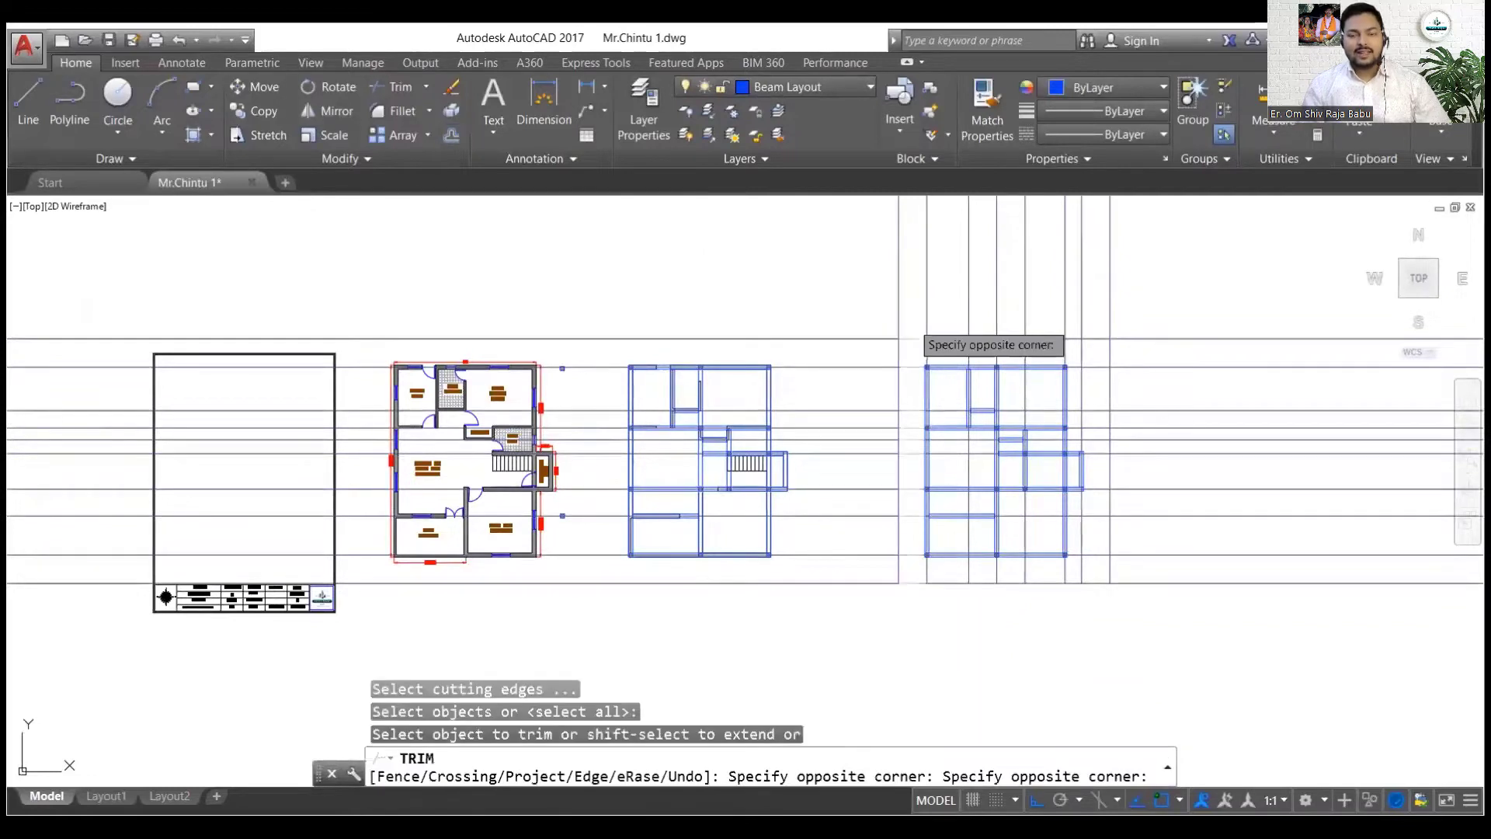
{"action": "key", "text": "Escape"}
{"action": "left_click", "coordinate": [881, 615]}
{"action": "left_click", "coordinate": [808, 316]}
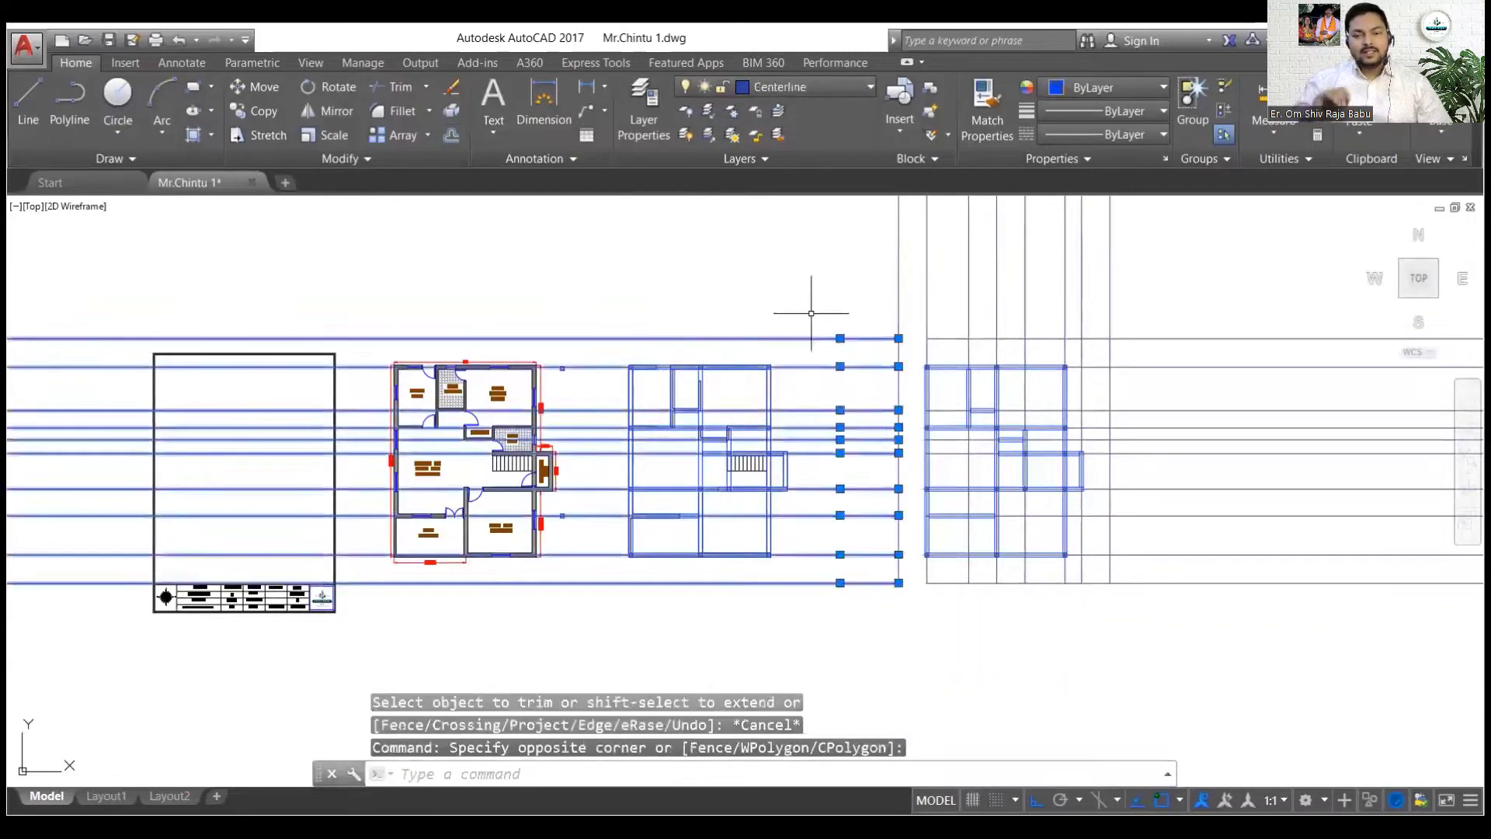
{"action": "key", "text": "Delete"}
{"action": "left_click", "coordinate": [898, 468]}
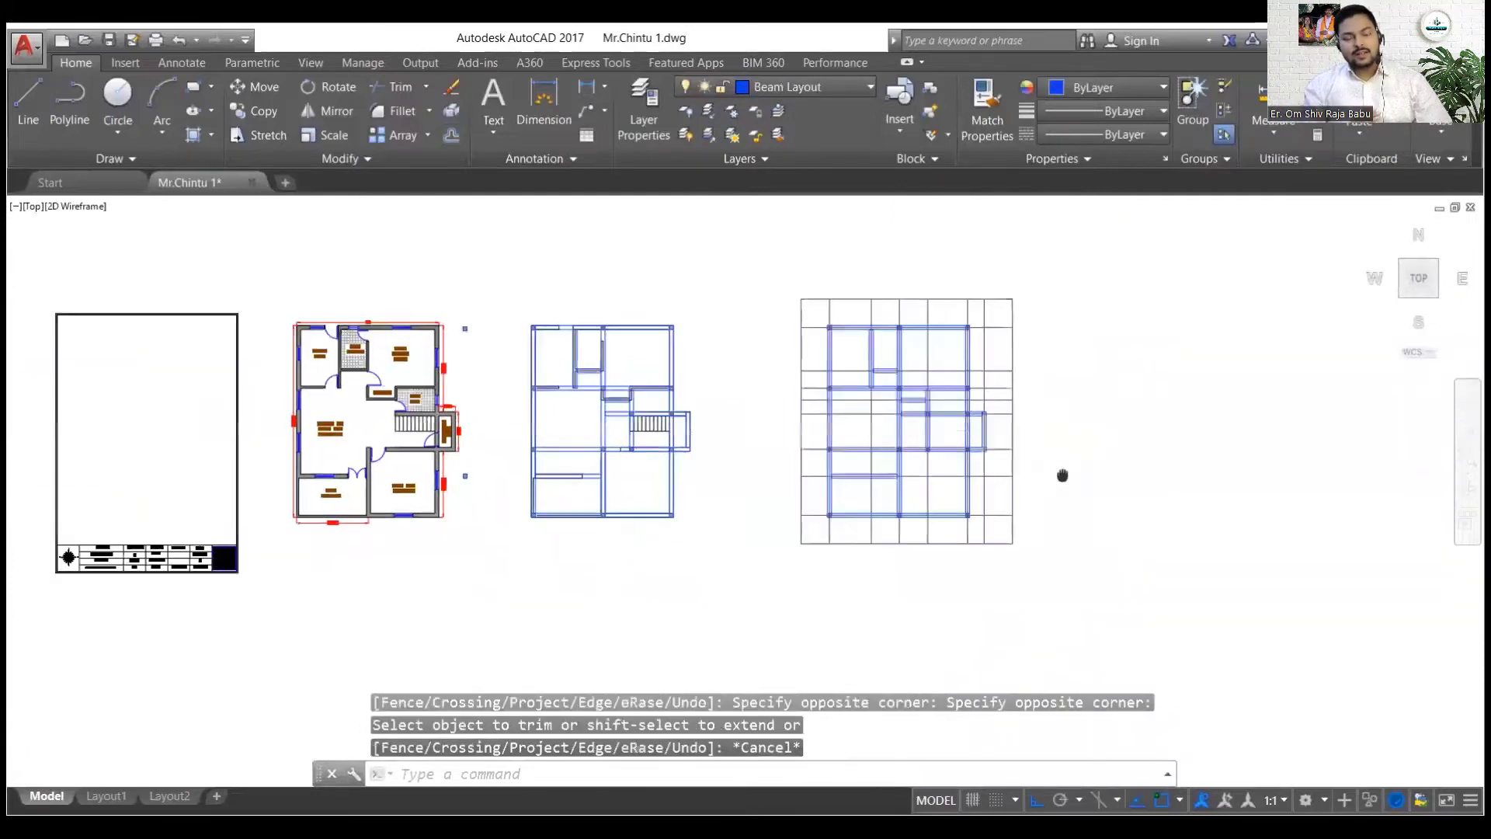
Make Dimension the current layer and dimension the spacings between the vertical centrelines along the upper edge of the beam layout
{"action": "scroll", "coordinate": [882, 609], "scroll_direction": "up", "scroll_amount": 5}
{"action": "scroll", "coordinate": [998, 639], "scroll_direction": "down", "scroll_amount": 3}
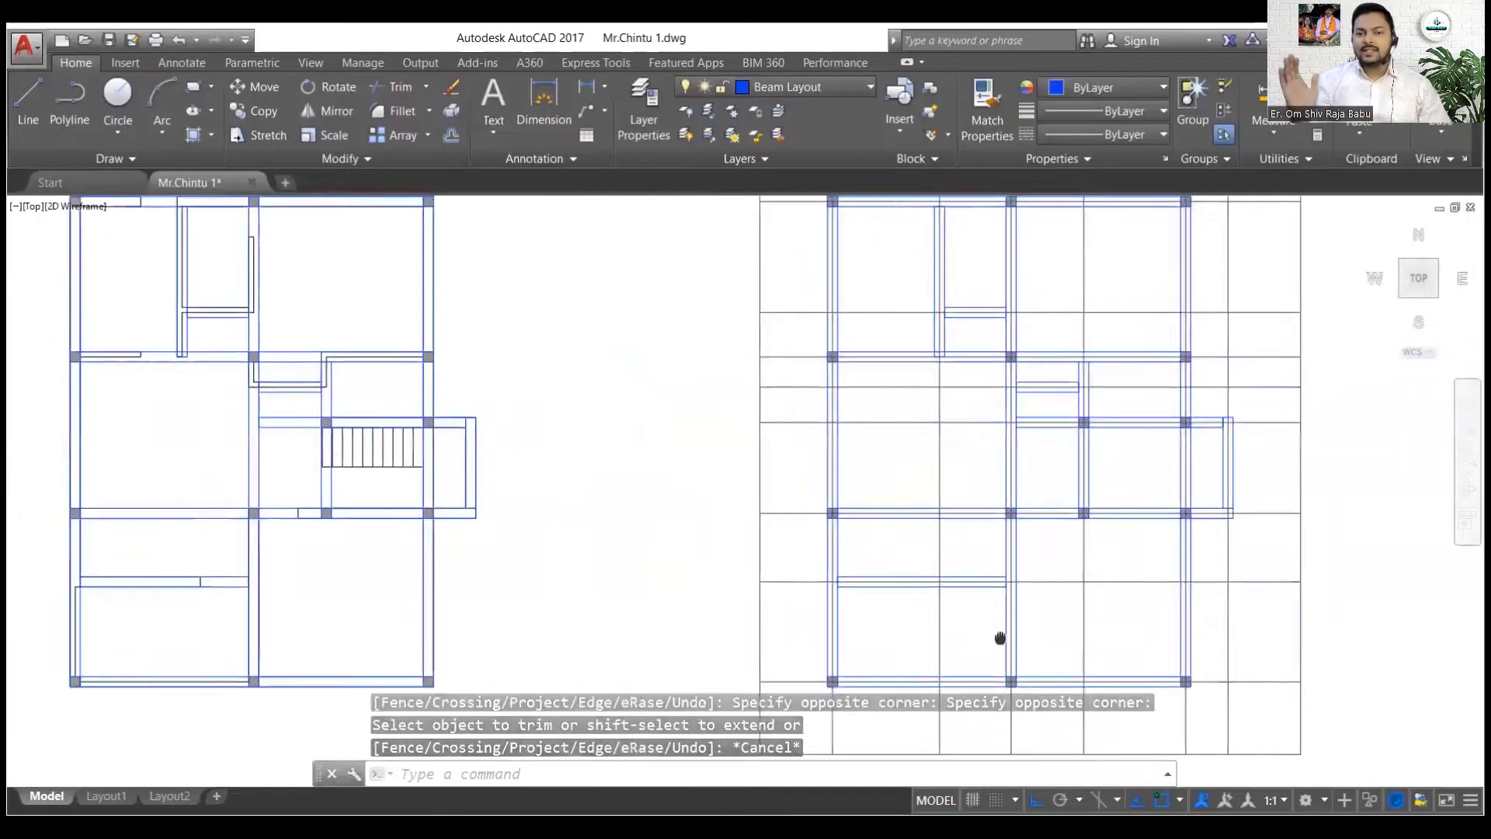
{"action": "scroll", "coordinate": [1149, 621], "scroll_direction": "up", "scroll_amount": 2}
{"action": "scroll", "coordinate": [862, 661], "scroll_direction": "down", "scroll_amount": 2}
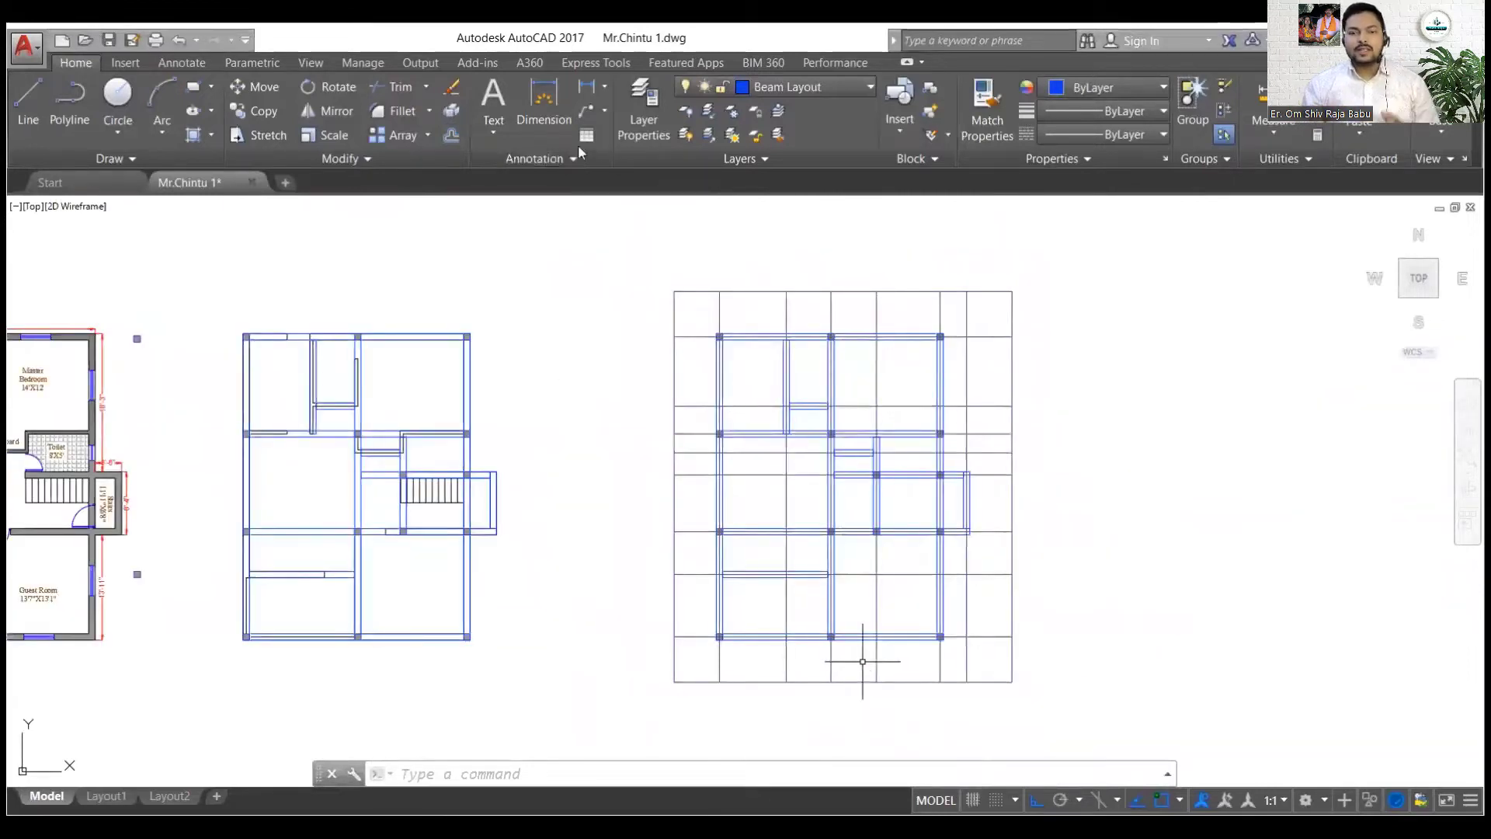
{"action": "left_click", "coordinate": [807, 86]}
{"action": "left_click", "coordinate": [769, 220]}
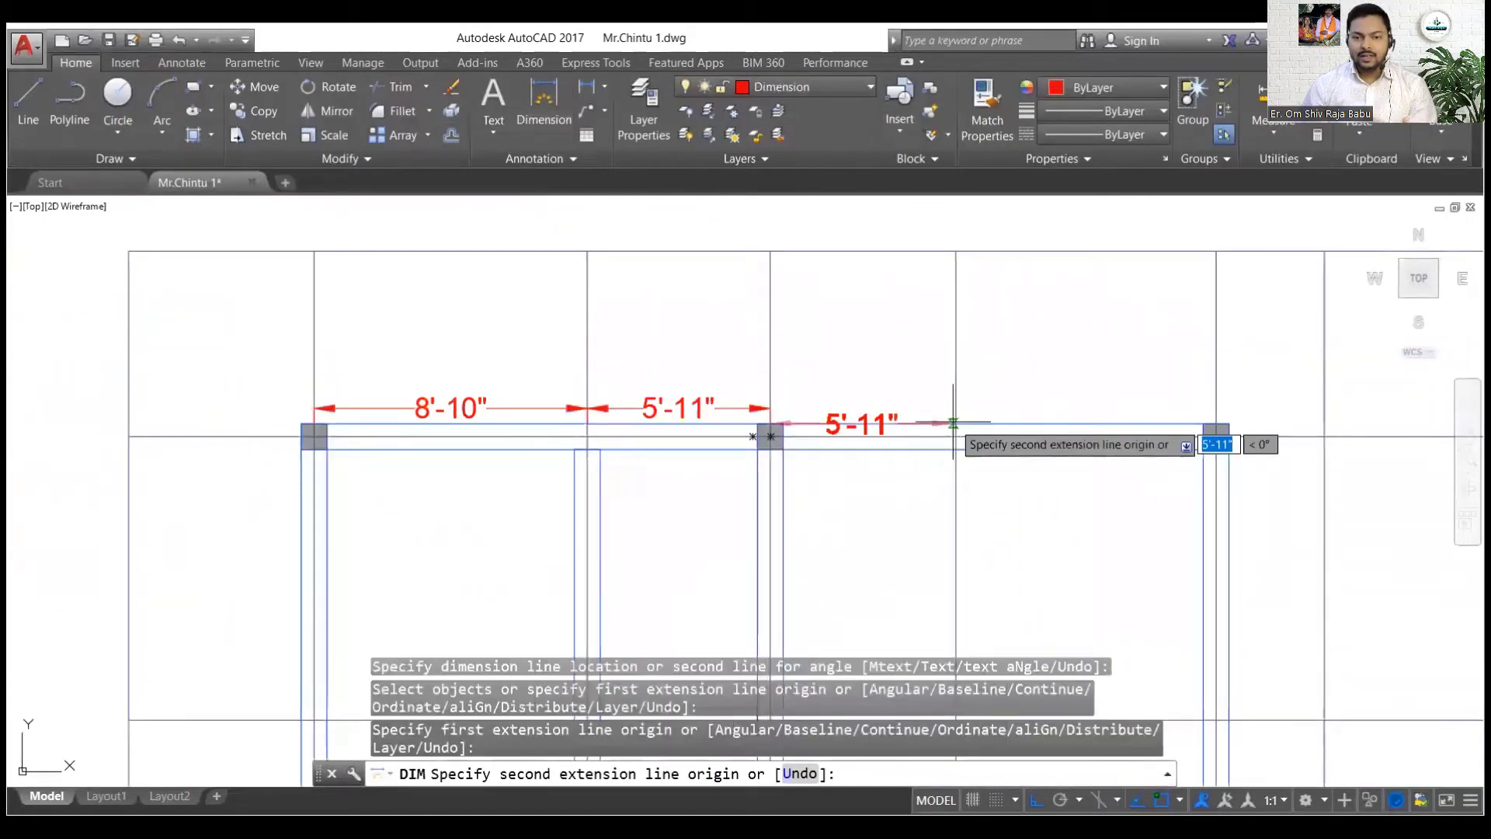
{"action": "left_click", "coordinate": [954, 423]}
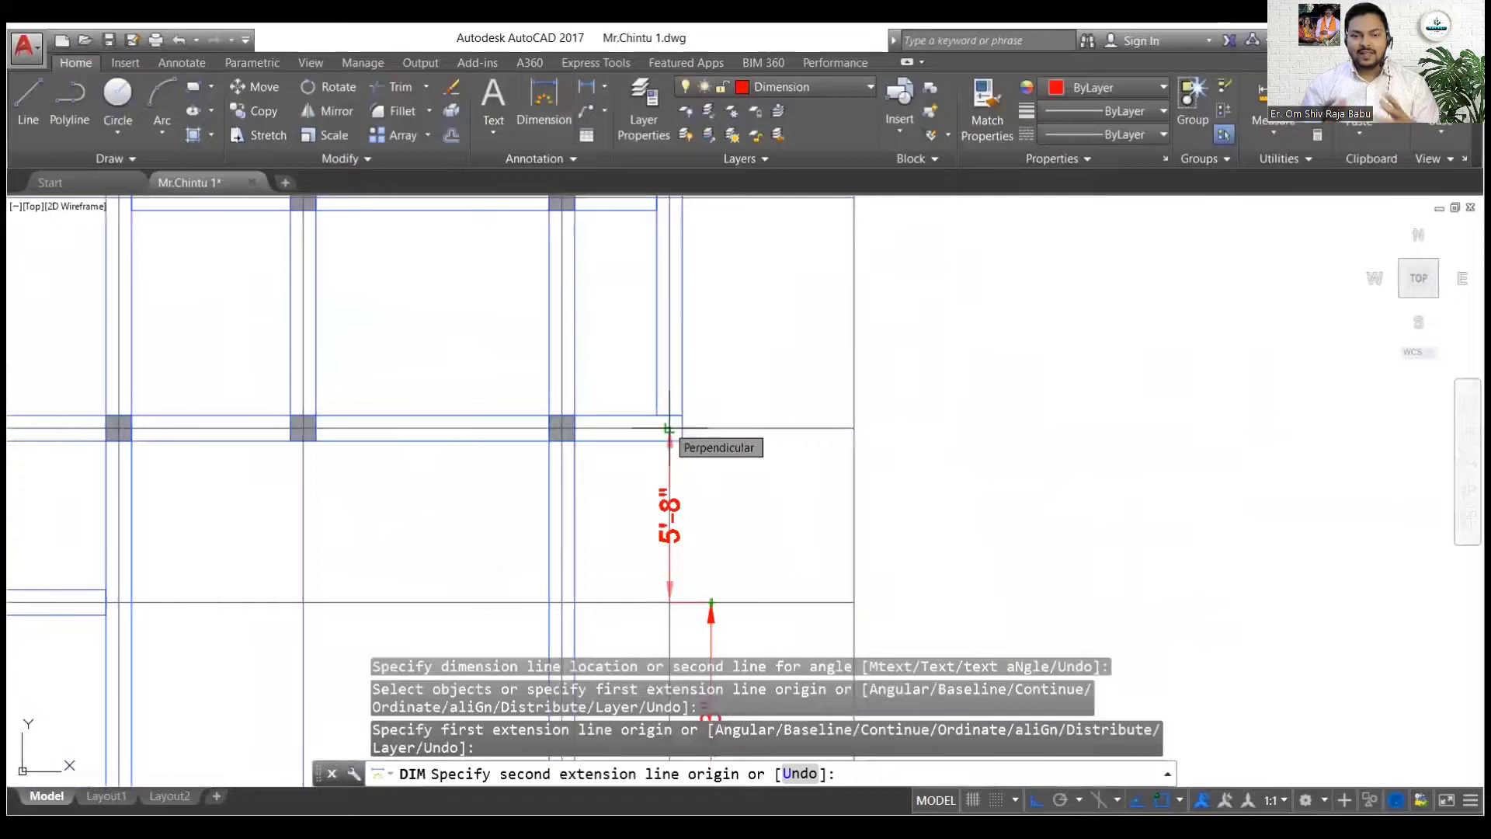
Dimension the spacings between the horizontal centrelines along the right side of the layout, shifting the 2'-11" dimension outward
{"action": "key", "text": "Escape"}
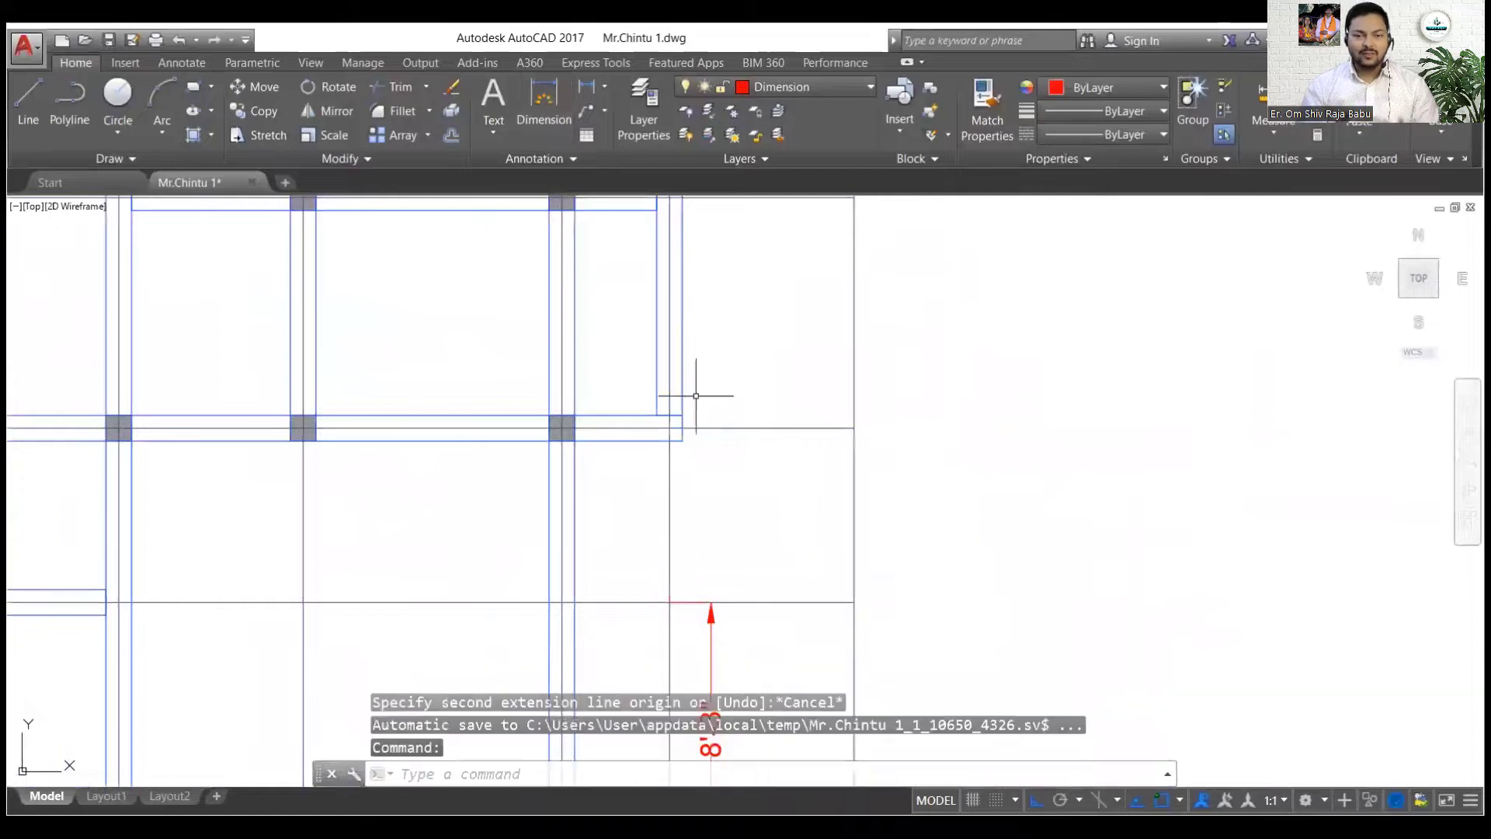
{"action": "scroll", "coordinate": [652, 559], "scroll_direction": "down", "scroll_amount": 2}
{"action": "scroll", "coordinate": [684, 423], "scroll_direction": "up", "scroll_amount": 1}
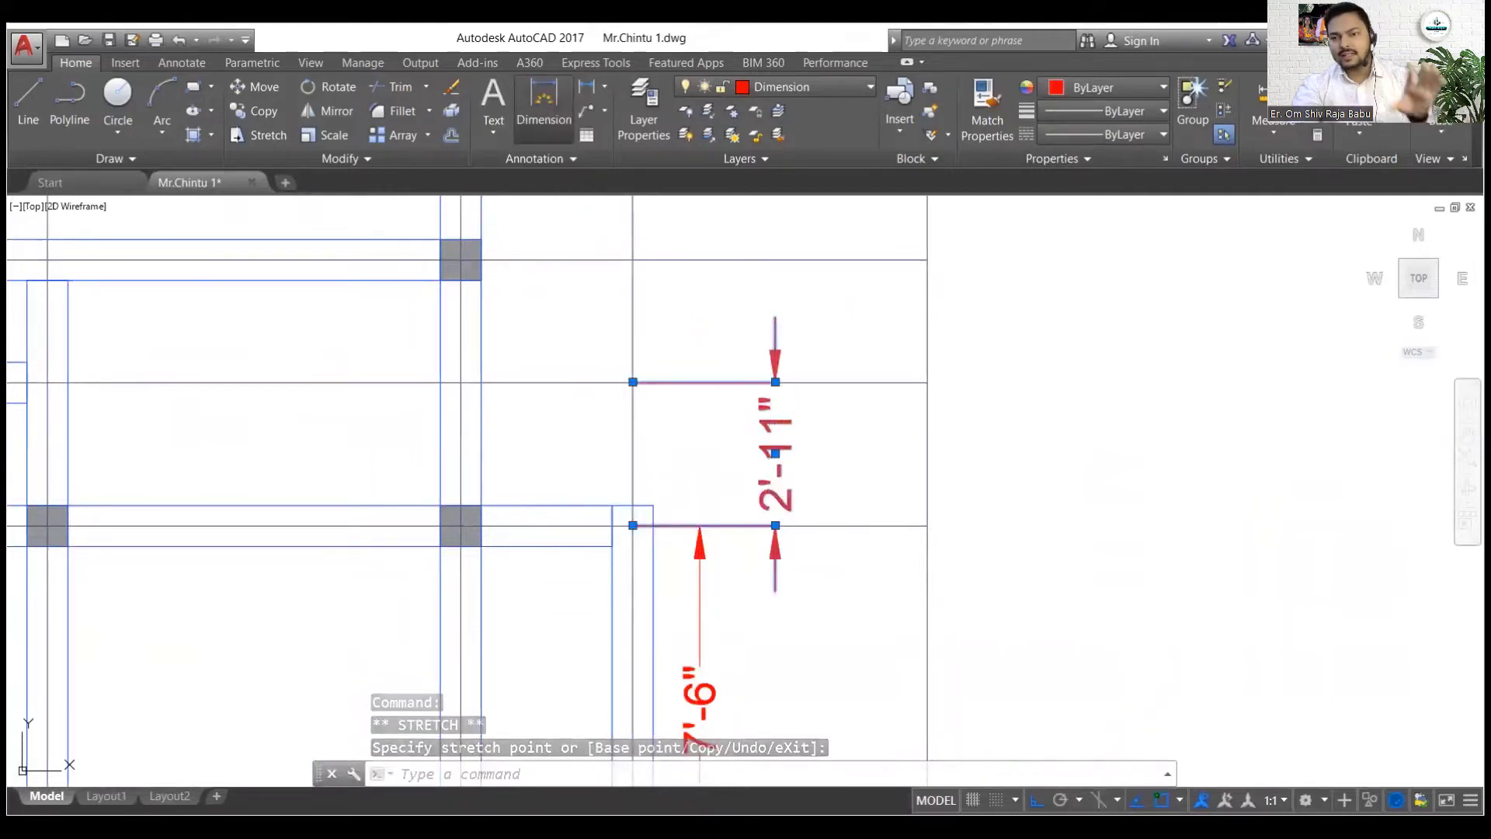
{"action": "mouse_move", "coordinate": [1378, 489]}
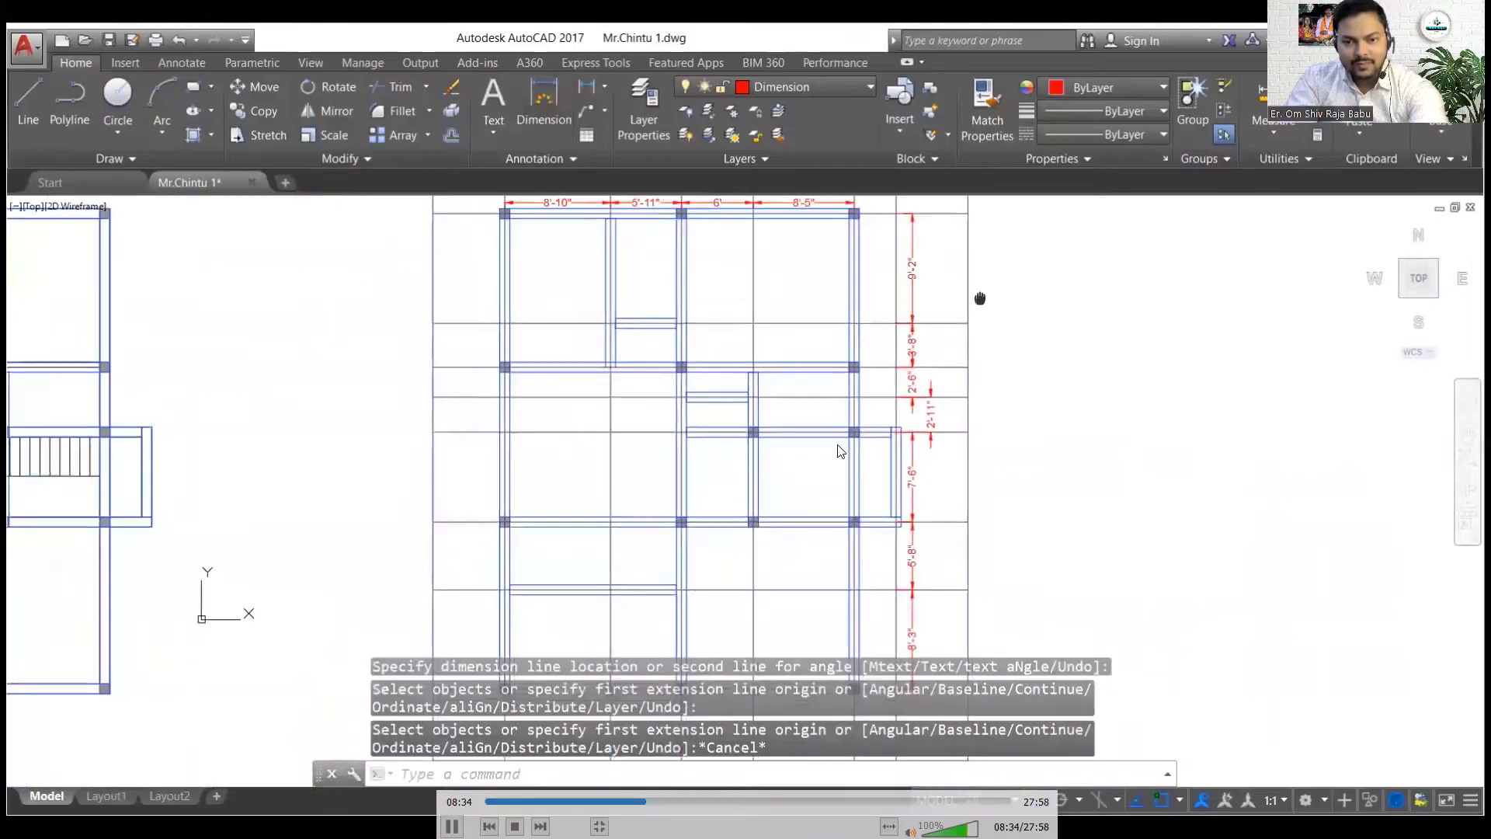
{"action": "key", "text": "Right"}
{"action": "key", "text": "space"}
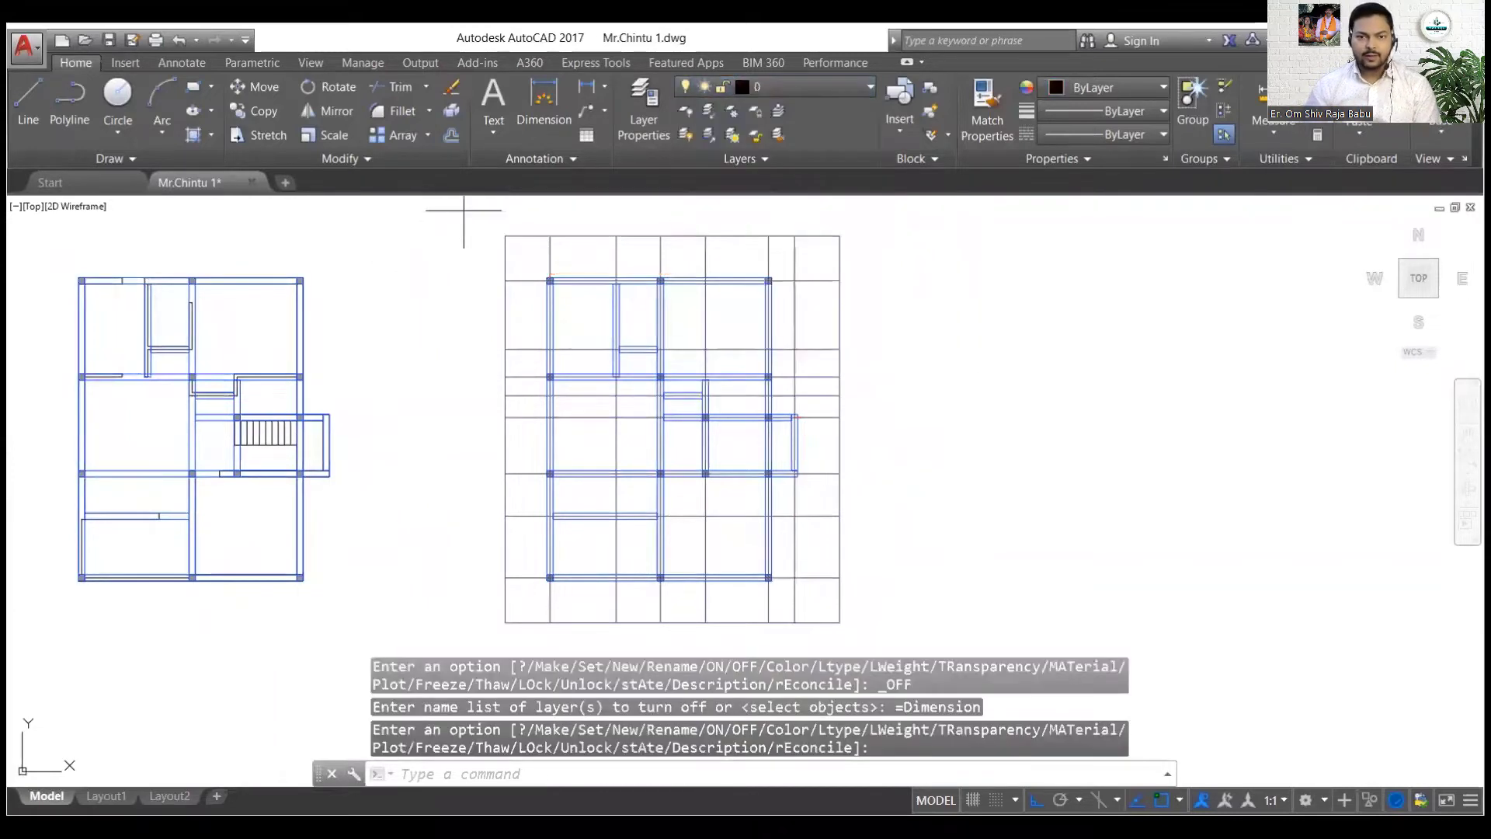
Copy the beam layout with its centreline grid to the empty area on its right
{"action": "left_click", "coordinate": [261, 109]}
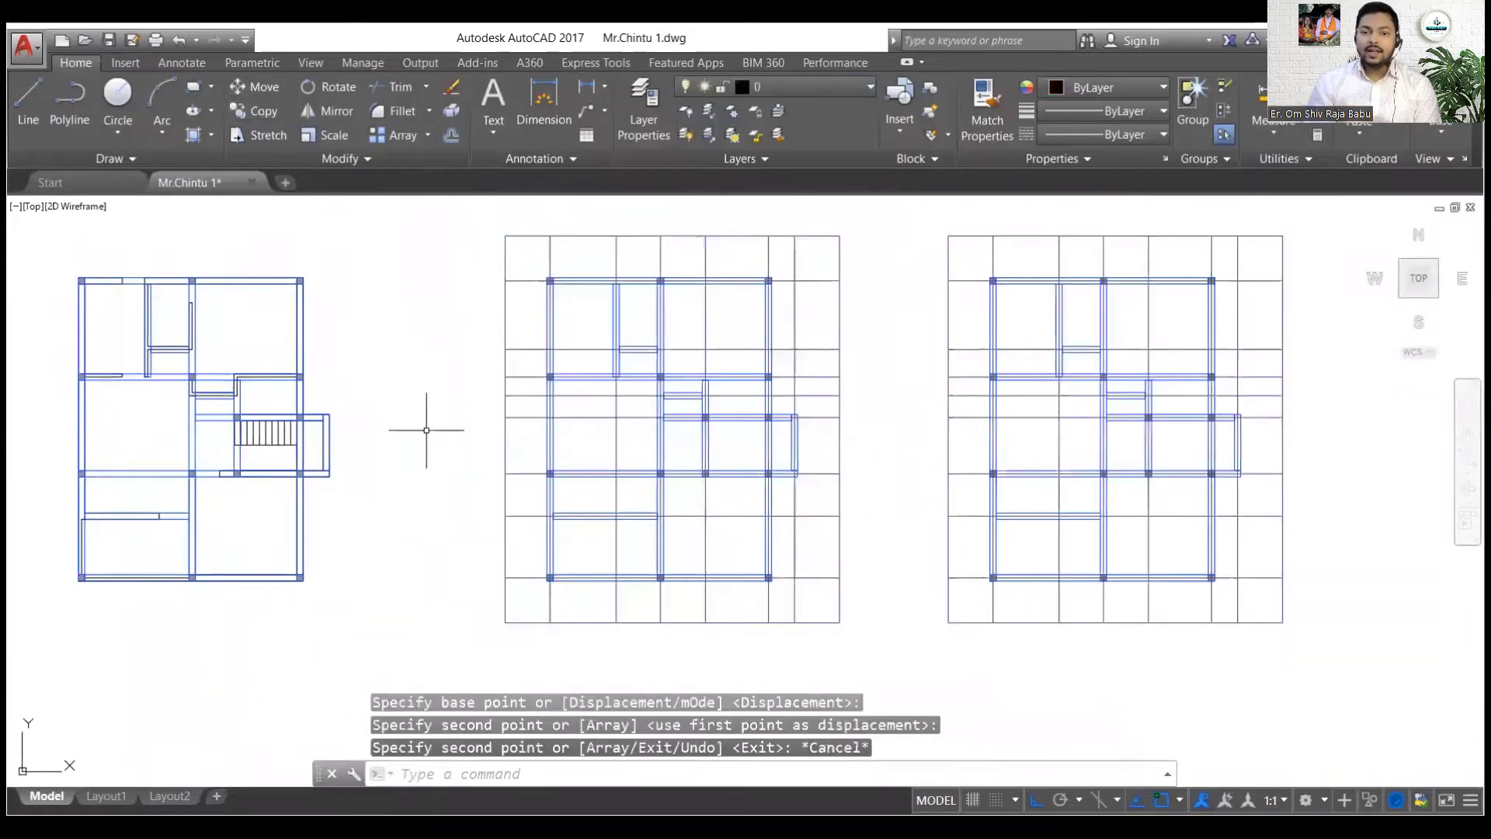
{"action": "middle_click_drag", "start_coordinate": [891, 510], "coordinate": [685, 515]}
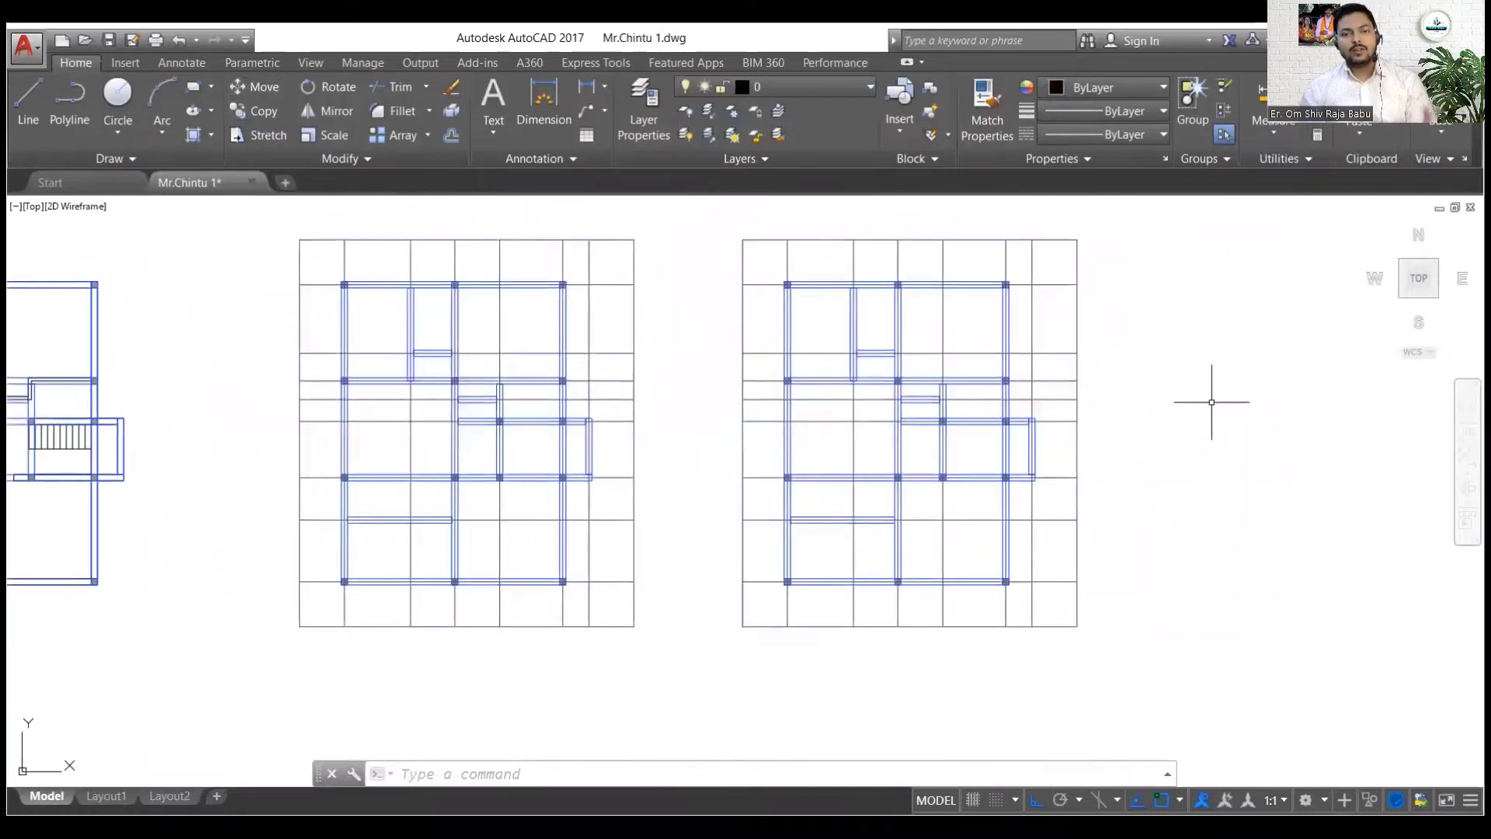
Turn the Dimension layer on and make it the current layer
{"action": "left_click", "coordinate": [808, 87]}
{"action": "left_click", "coordinate": [689, 250]}
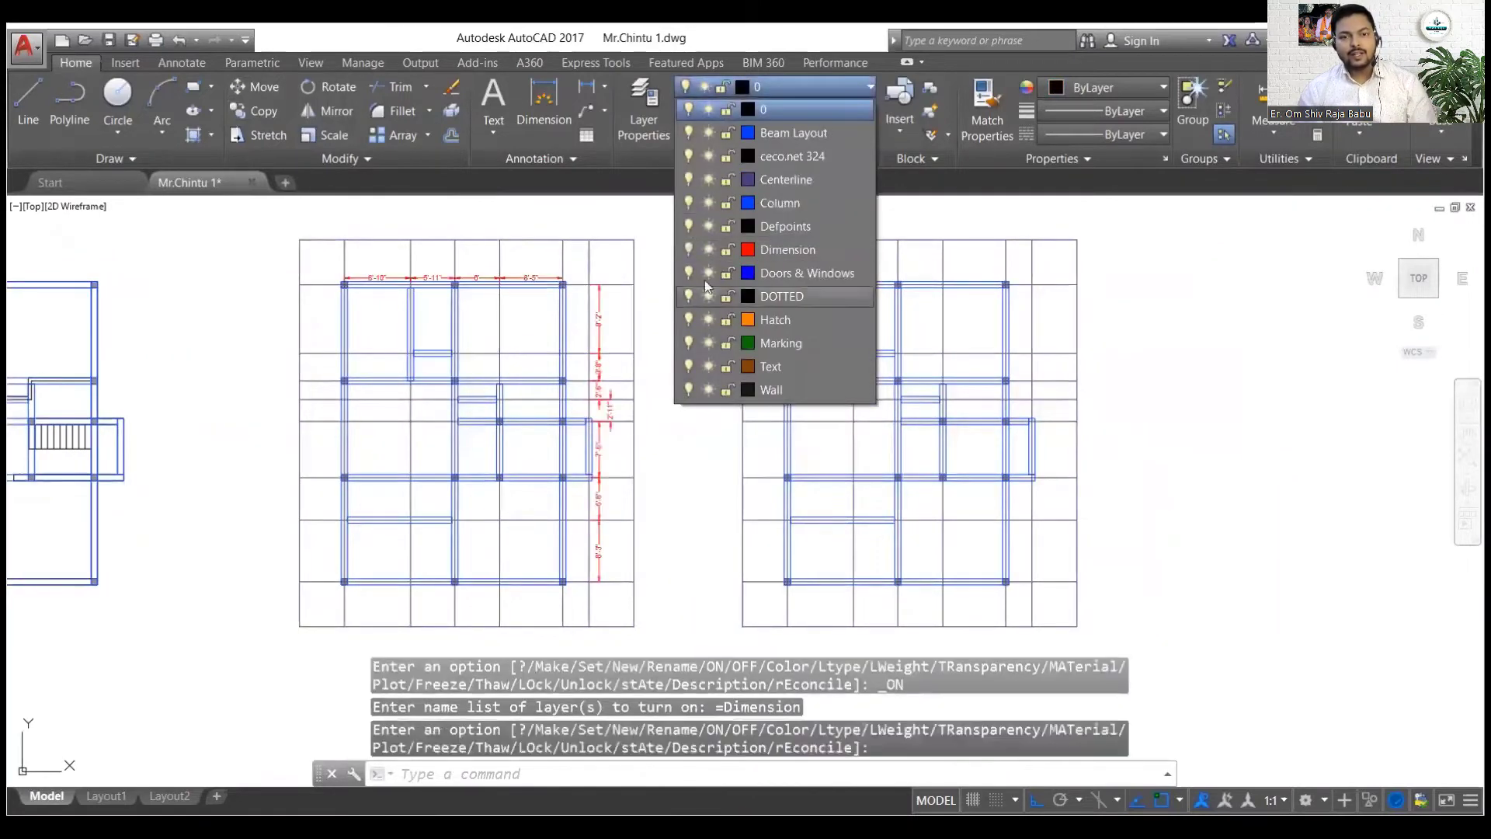
{"action": "left_click", "coordinate": [837, 249]}
Dimension the column-to-column spacings along the upper edge of the copied layout
{"action": "scroll", "coordinate": [875, 239], "scroll_direction": "up", "scroll_amount": 2}
{"action": "scroll", "coordinate": [874, 239], "scroll_direction": "up", "scroll_amount": 2}
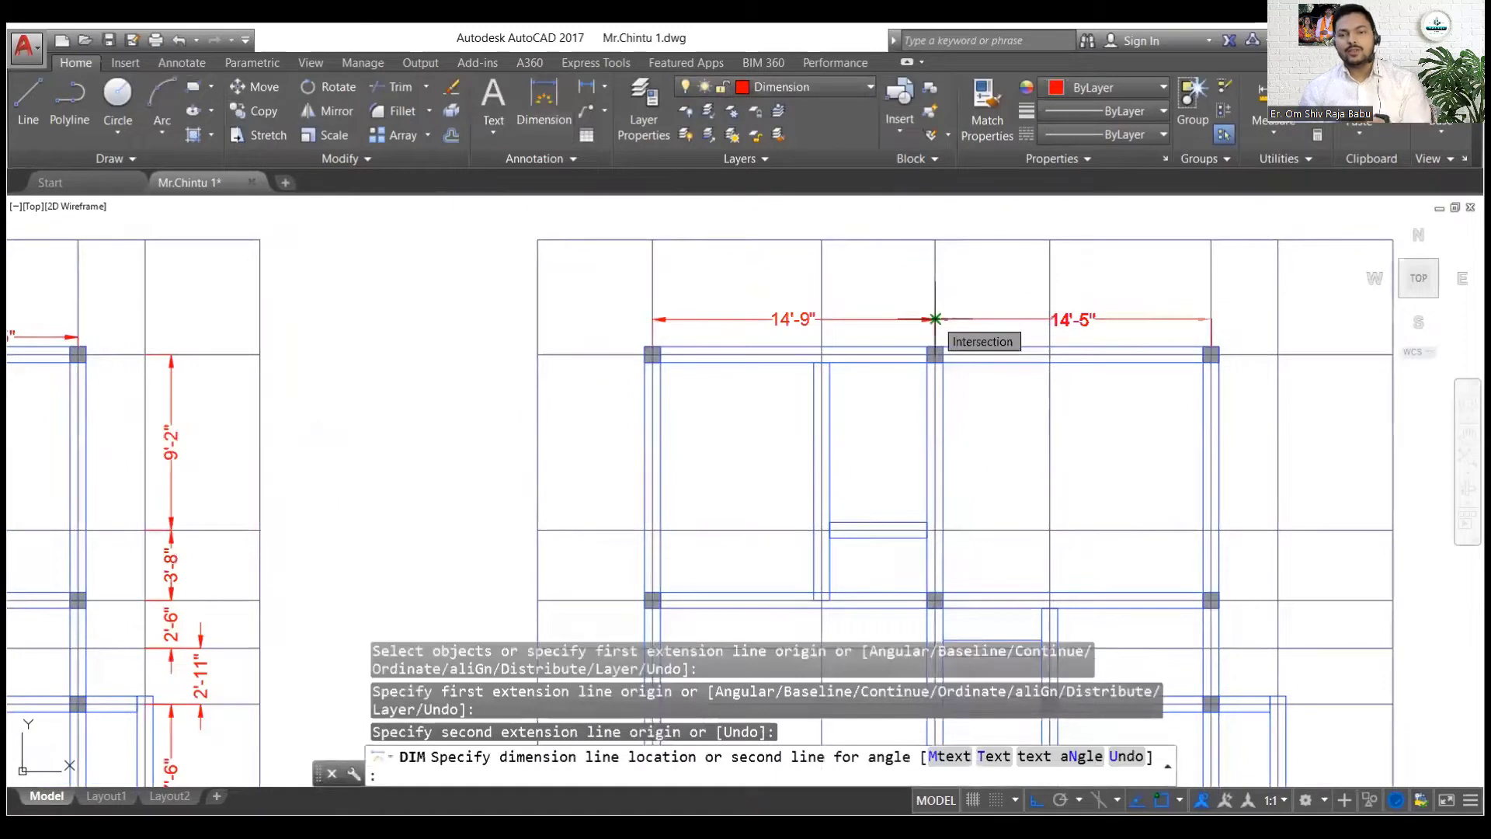
{"action": "left_click", "coordinate": [935, 319]}
Dimension the column-to-column spacings down the right side of the copied layout, from the uppermost row to the lowest row
{"action": "scroll", "coordinate": [942, 350], "scroll_direction": "down", "scroll_amount": 2}
{"action": "middle_click_drag", "start_coordinate": [942, 349], "coordinate": [925, 451]}
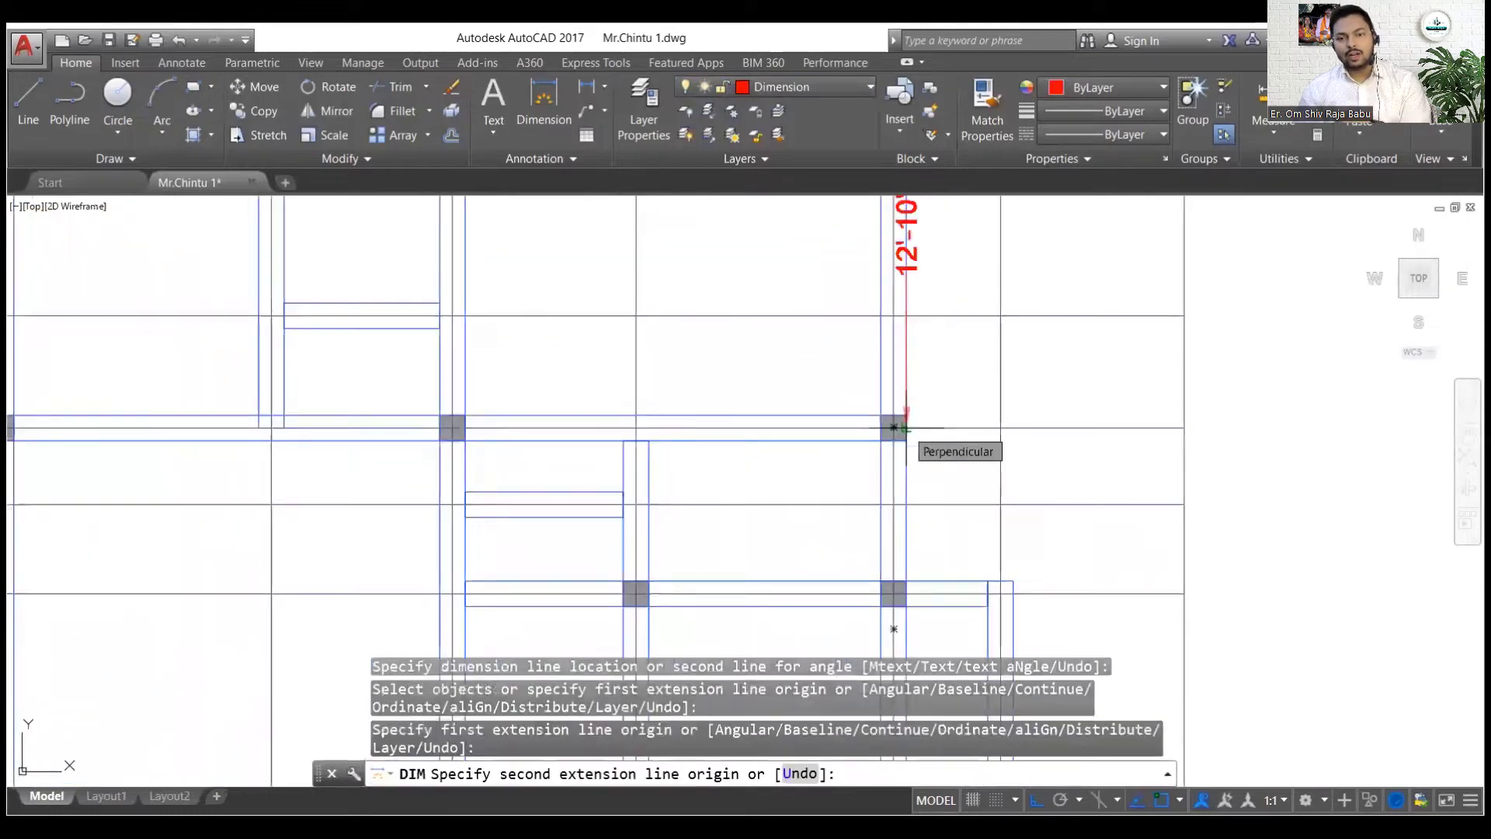
{"action": "left_click", "coordinate": [905, 427]}
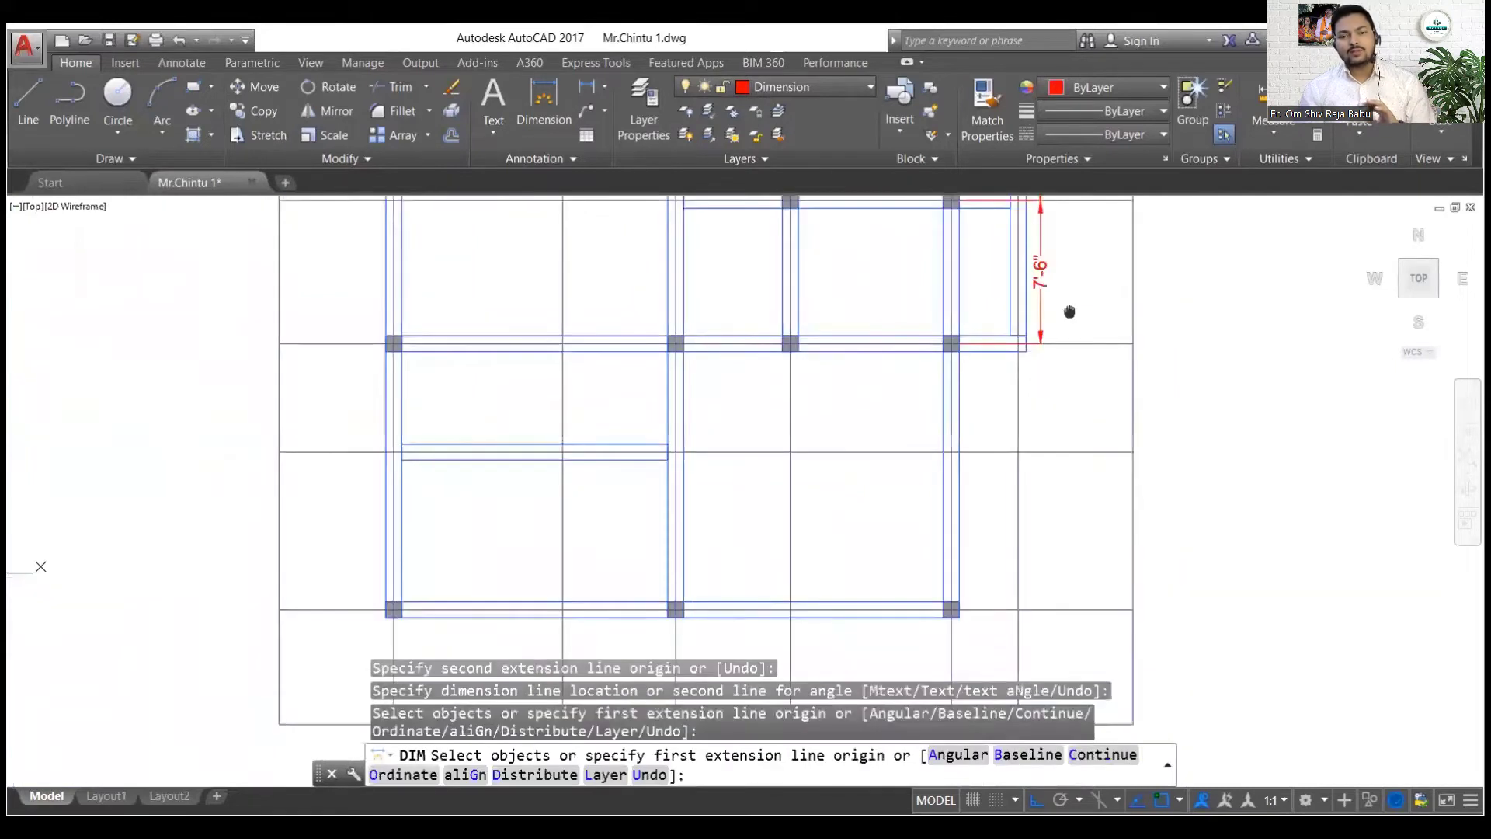
{"action": "left_click", "coordinate": [951, 609]}
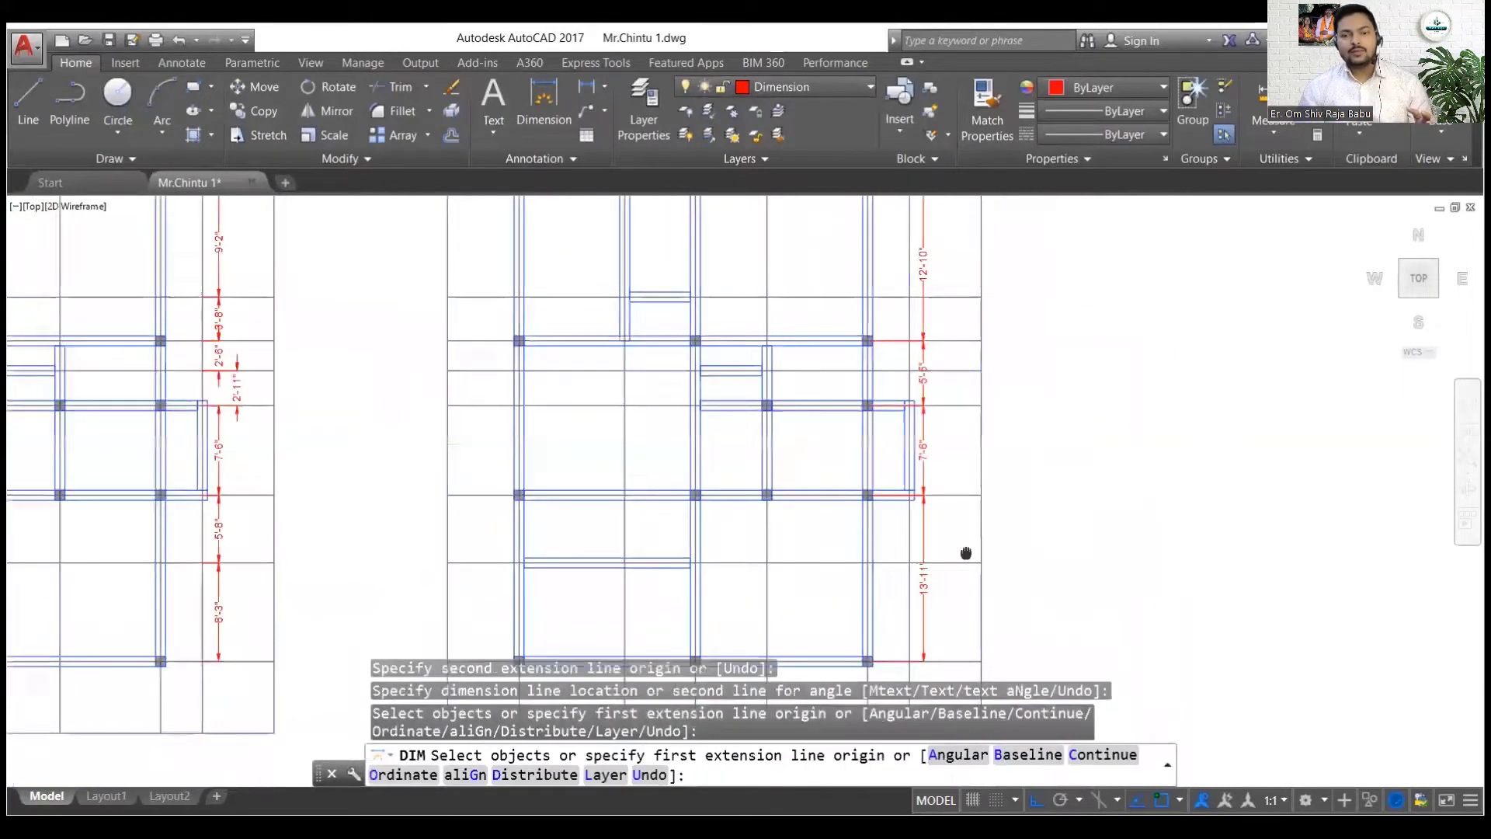
{"action": "middle_click_drag", "start_coordinate": [965, 552], "coordinate": [964, 571]}
{"action": "scroll", "coordinate": [965, 572], "scroll_direction": "down", "scroll_amount": 5}
{"action": "key", "text": "Escape"}
{"action": "key", "text": "Escape"}
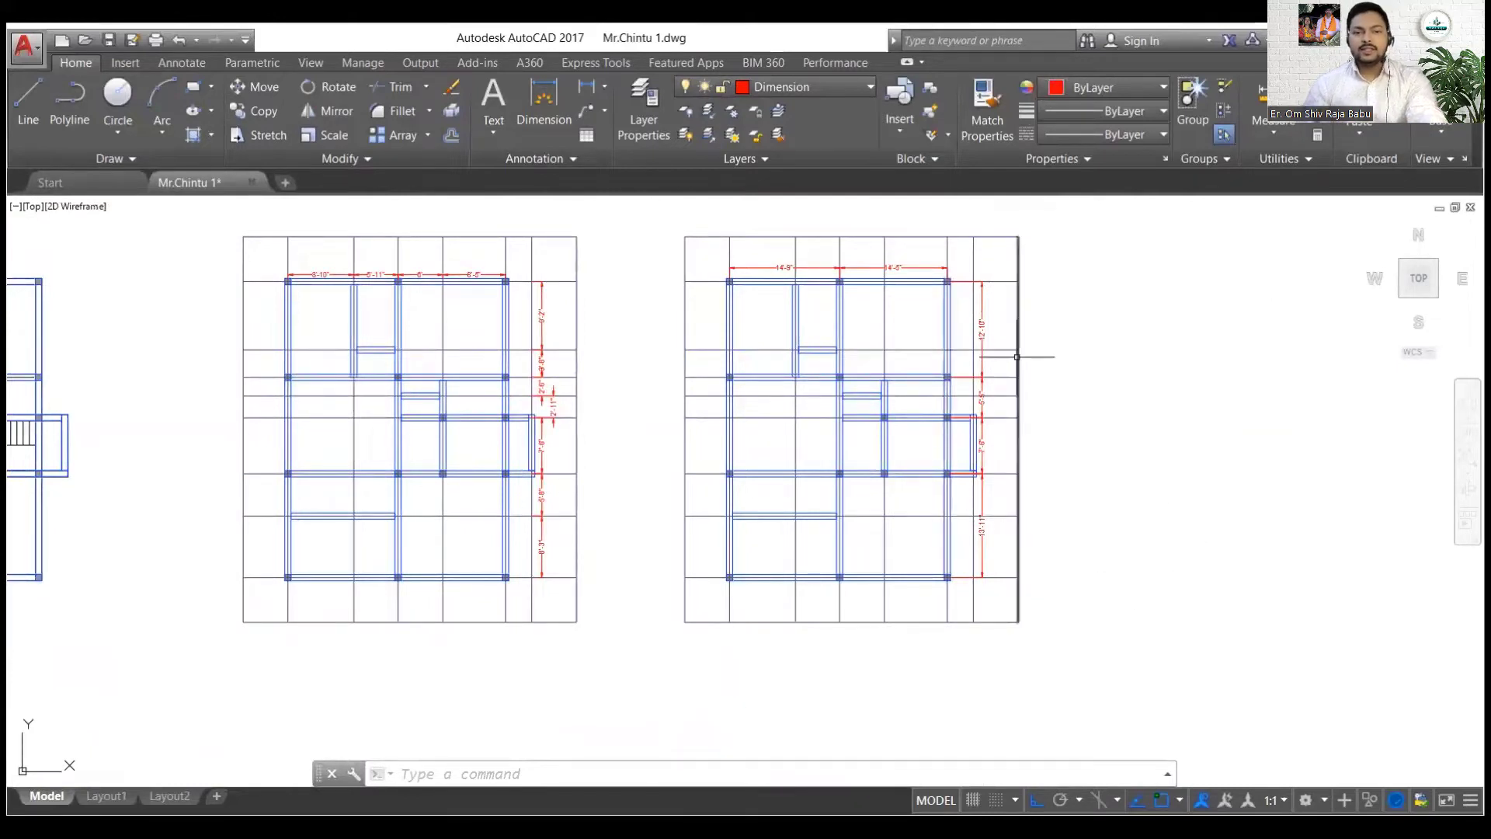
Delete the one vertical and three horizontal centrelines that pass through no columns from the copied layout
{"action": "scroll", "coordinate": [815, 229], "scroll_direction": "up", "scroll_amount": 4}
{"action": "left_click", "coordinate": [800, 275]}
{"action": "left_click", "coordinate": [746, 288]}
{"action": "scroll", "coordinate": [839, 261], "scroll_direction": "down", "scroll_amount": 2}
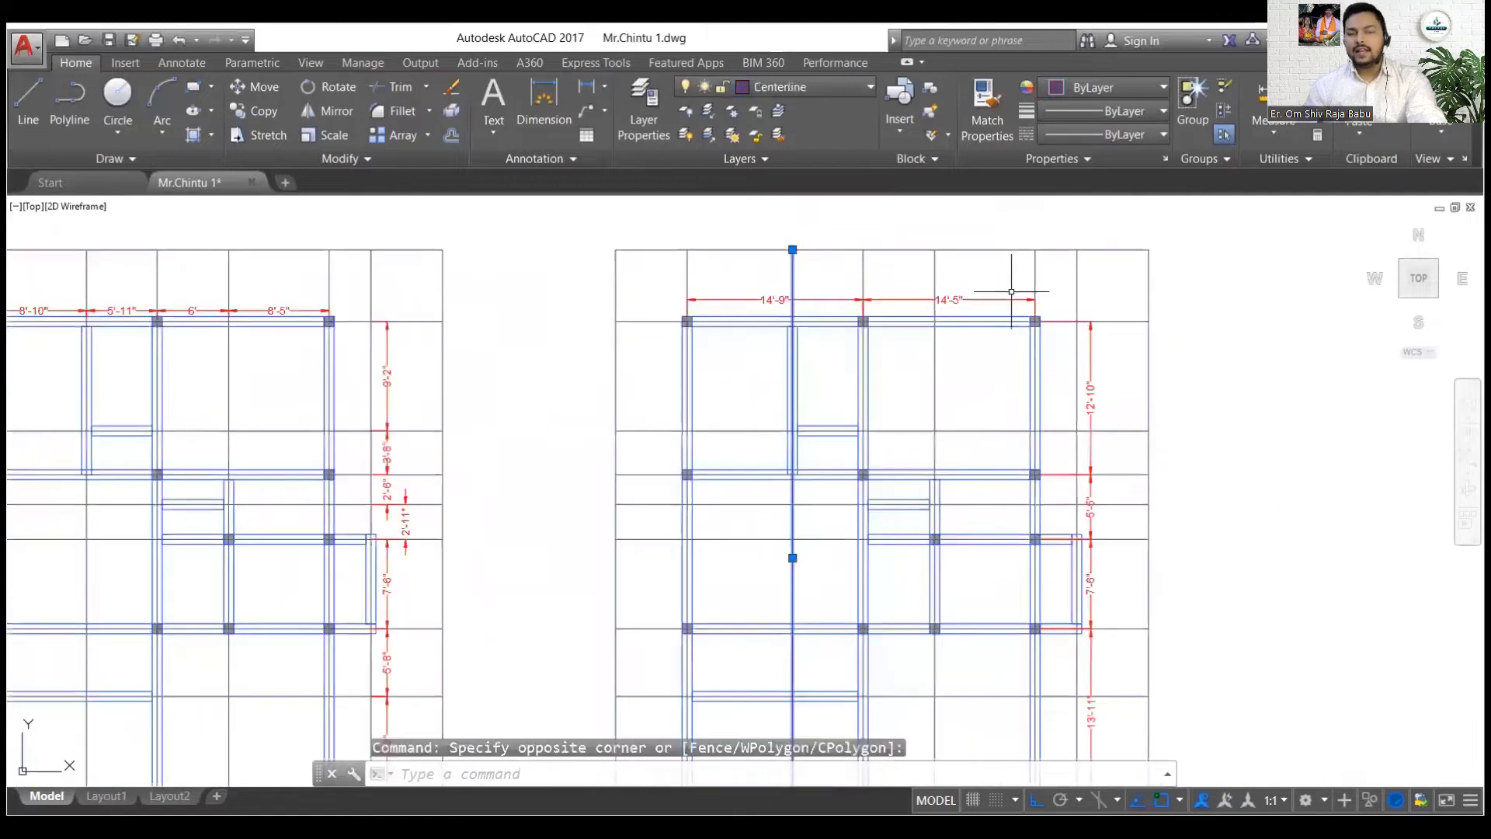
{"action": "left_click", "coordinate": [1138, 530]}
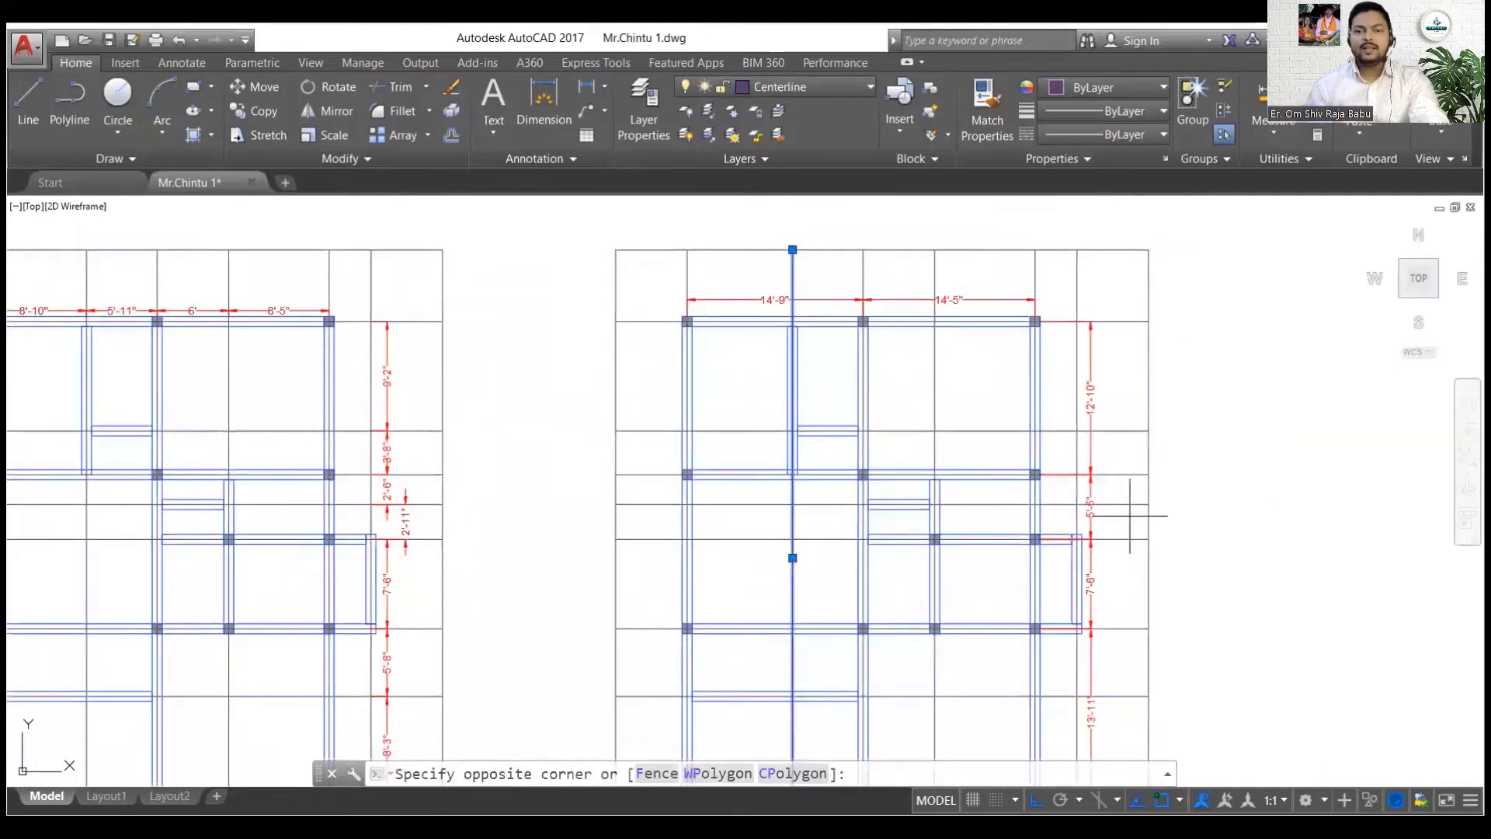
{"action": "left_click", "coordinate": [1115, 488]}
{"action": "left_click", "coordinate": [1123, 454]}
{"action": "left_click", "coordinate": [1101, 413]}
{"action": "scroll", "coordinate": [906, 358], "scroll_direction": "down", "scroll_amount": 1}
{"action": "scroll", "coordinate": [1021, 559], "scroll_direction": "up", "scroll_amount": 1}
{"action": "left_click", "coordinate": [1058, 608]}
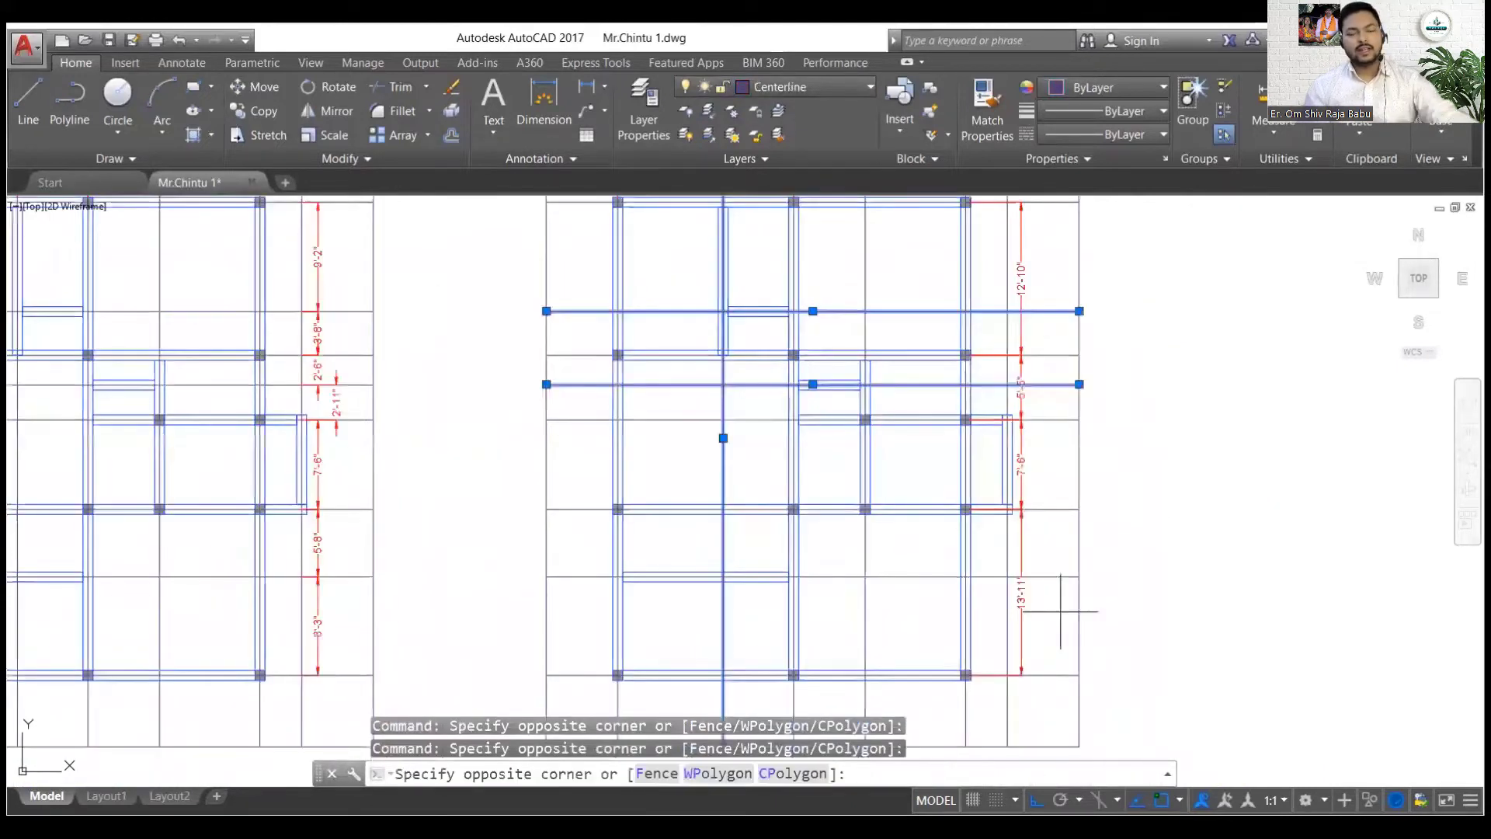
{"action": "left_click", "coordinate": [1033, 555]}
{"action": "scroll", "coordinate": [754, 469], "scroll_direction": "down", "scroll_amount": 1}
{"action": "key", "text": "Delete"}
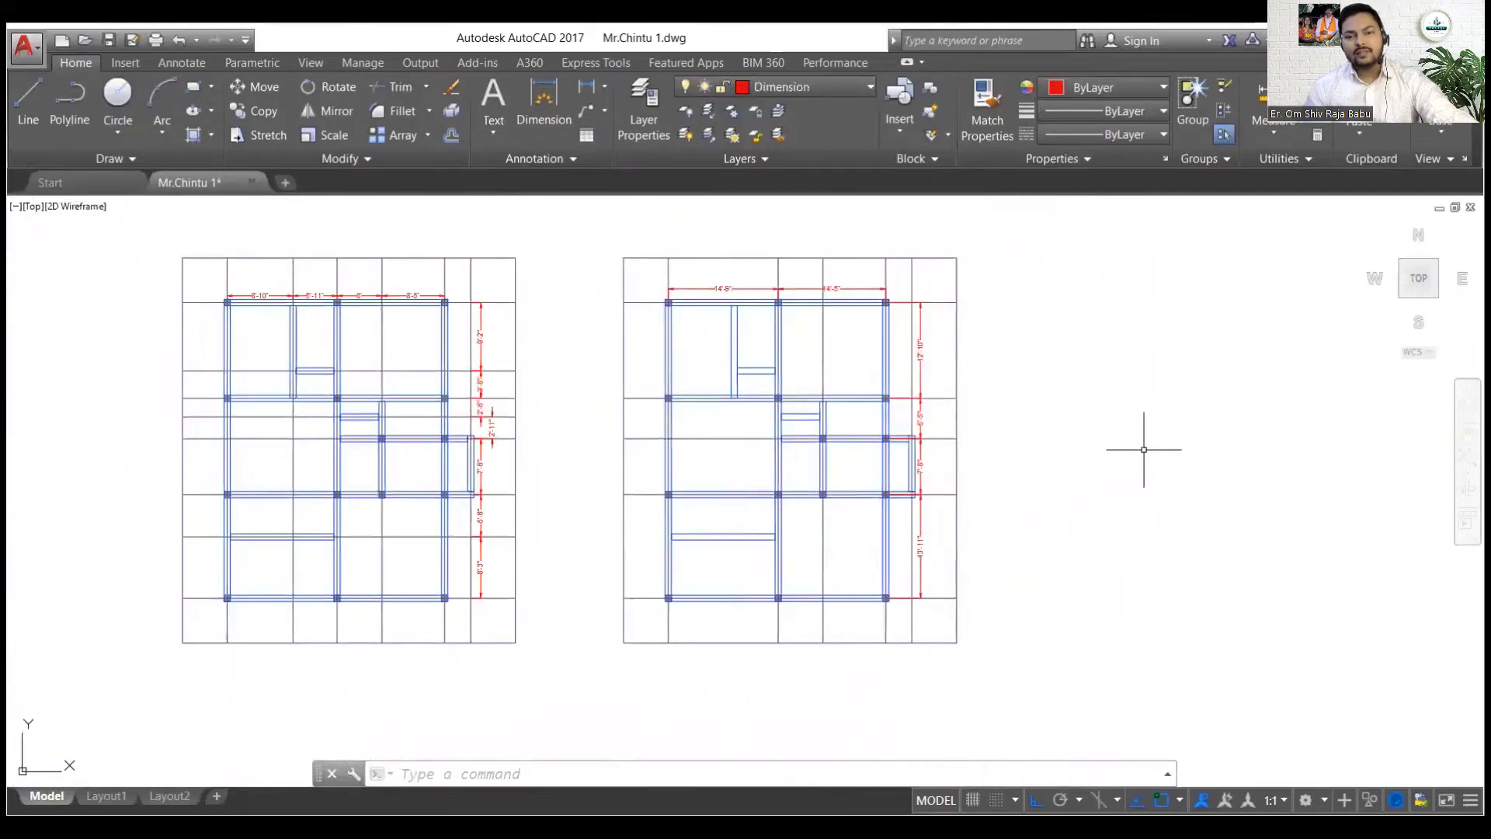
Dimension from the middle column centreline to the adjacent inner column centreline, placing the dimension above the 14'-5" one
{"action": "scroll", "coordinate": [796, 250], "scroll_direction": "up", "scroll_amount": 2}
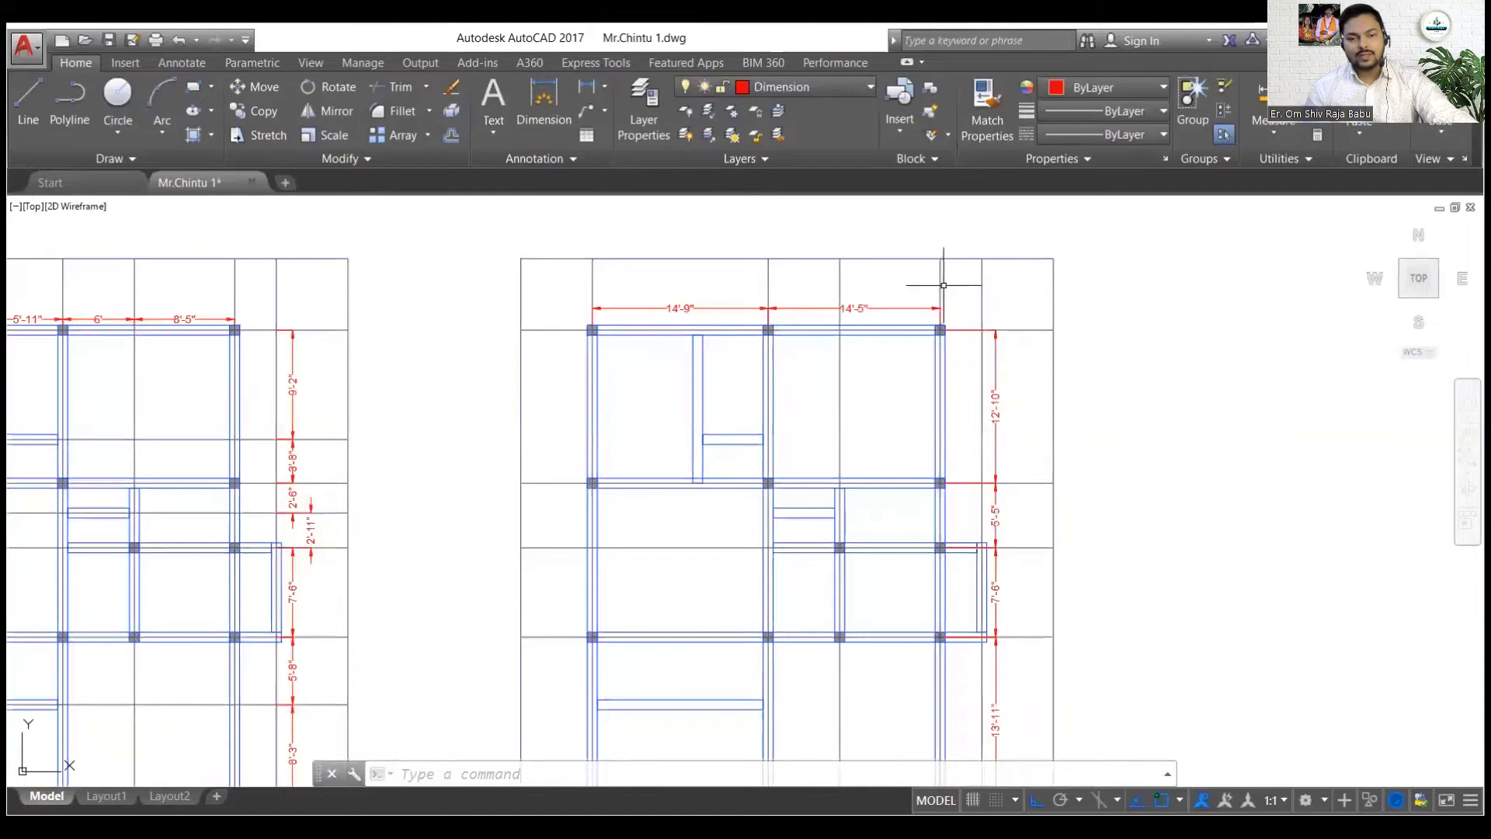
{"action": "scroll", "coordinate": [944, 284], "scroll_direction": "up", "scroll_amount": 2}
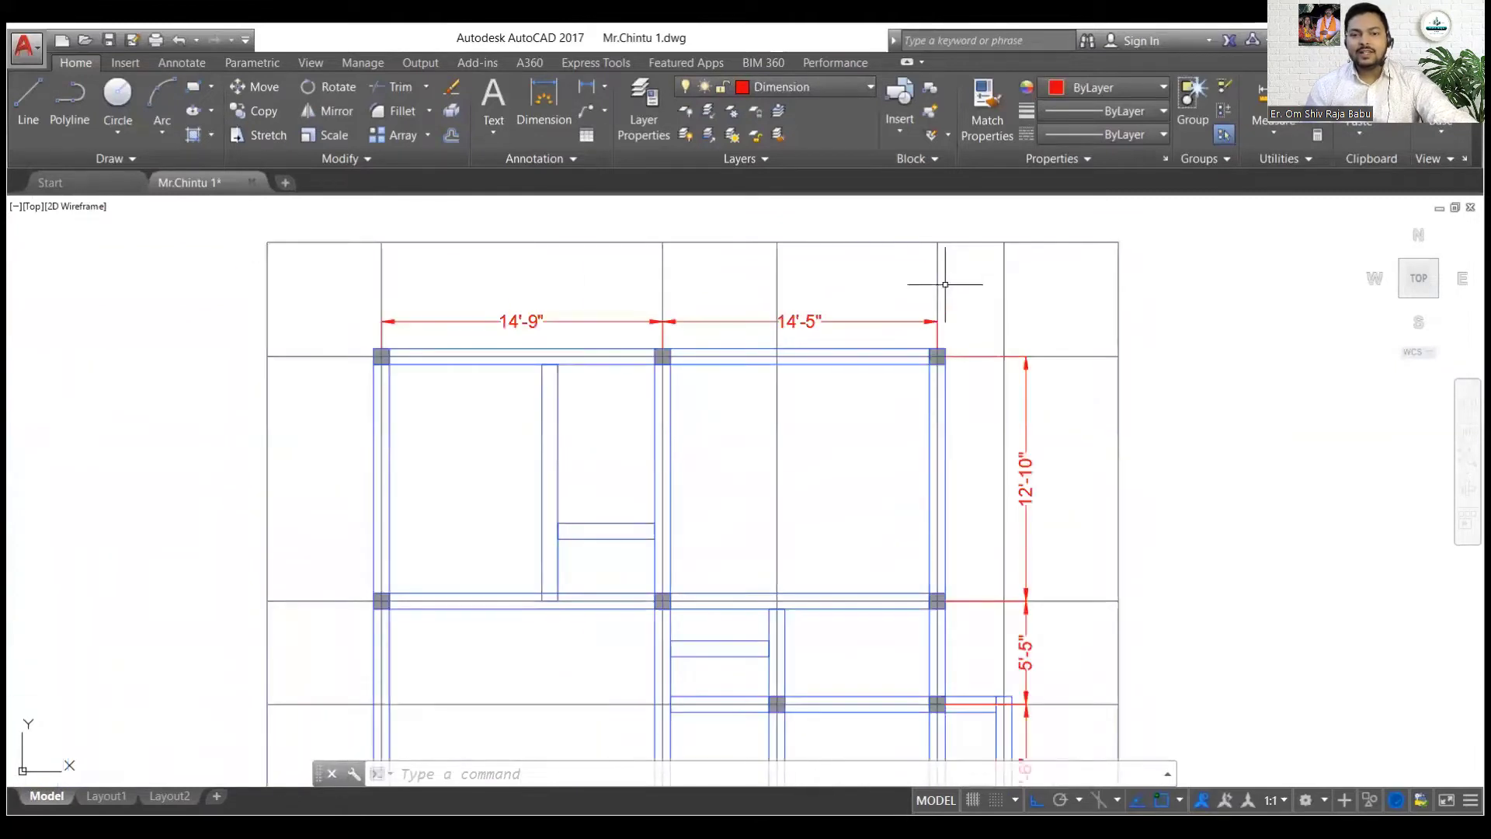
{"action": "scroll", "coordinate": [1009, 295], "scroll_direction": "down", "scroll_amount": 2}
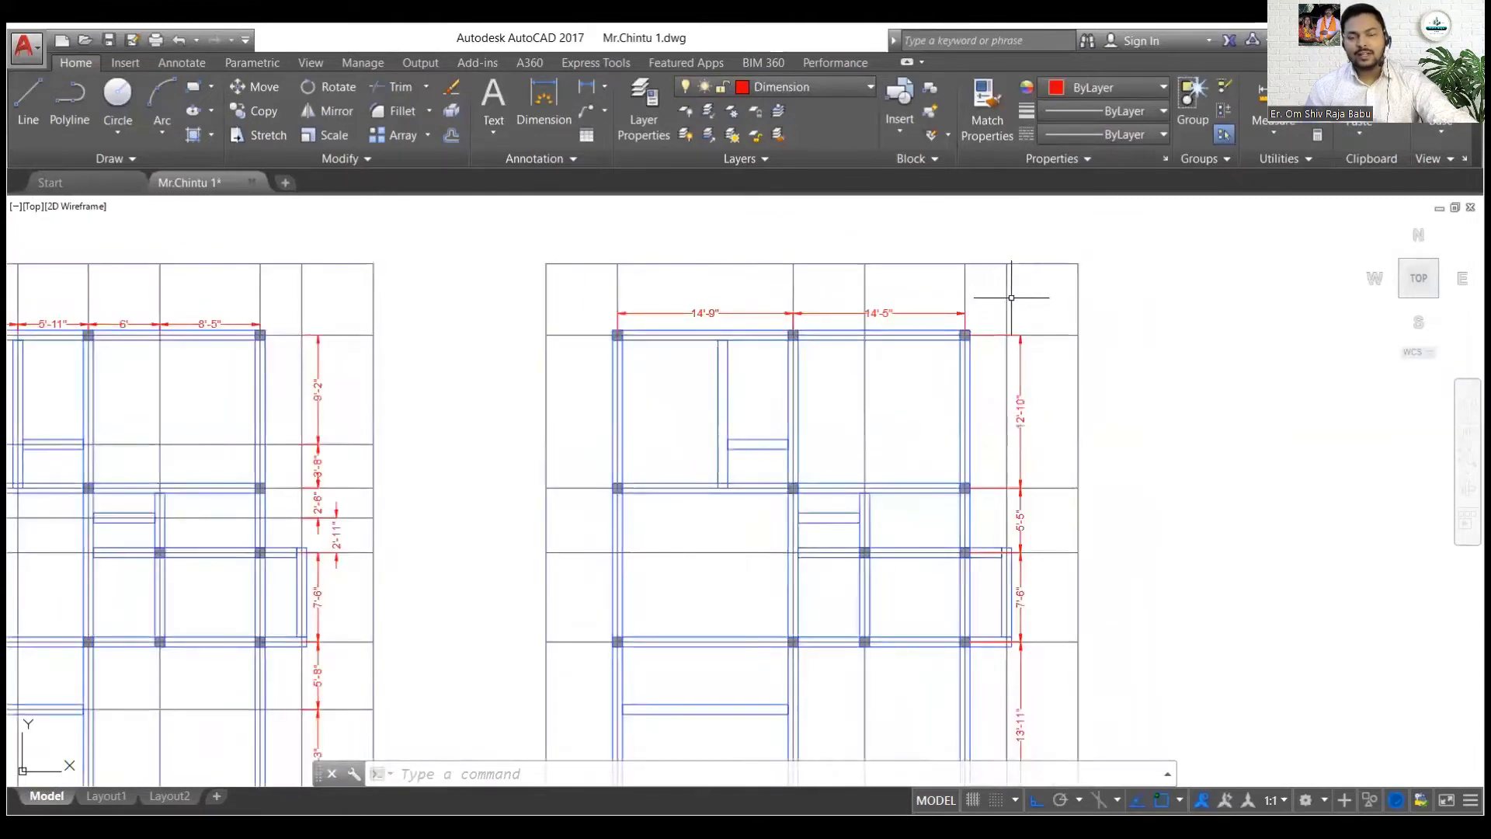
{"action": "left_click", "coordinate": [544, 109]}
{"action": "scroll", "coordinate": [816, 327], "scroll_direction": "up", "scroll_amount": 4}
{"action": "left_click", "coordinate": [793, 331]}
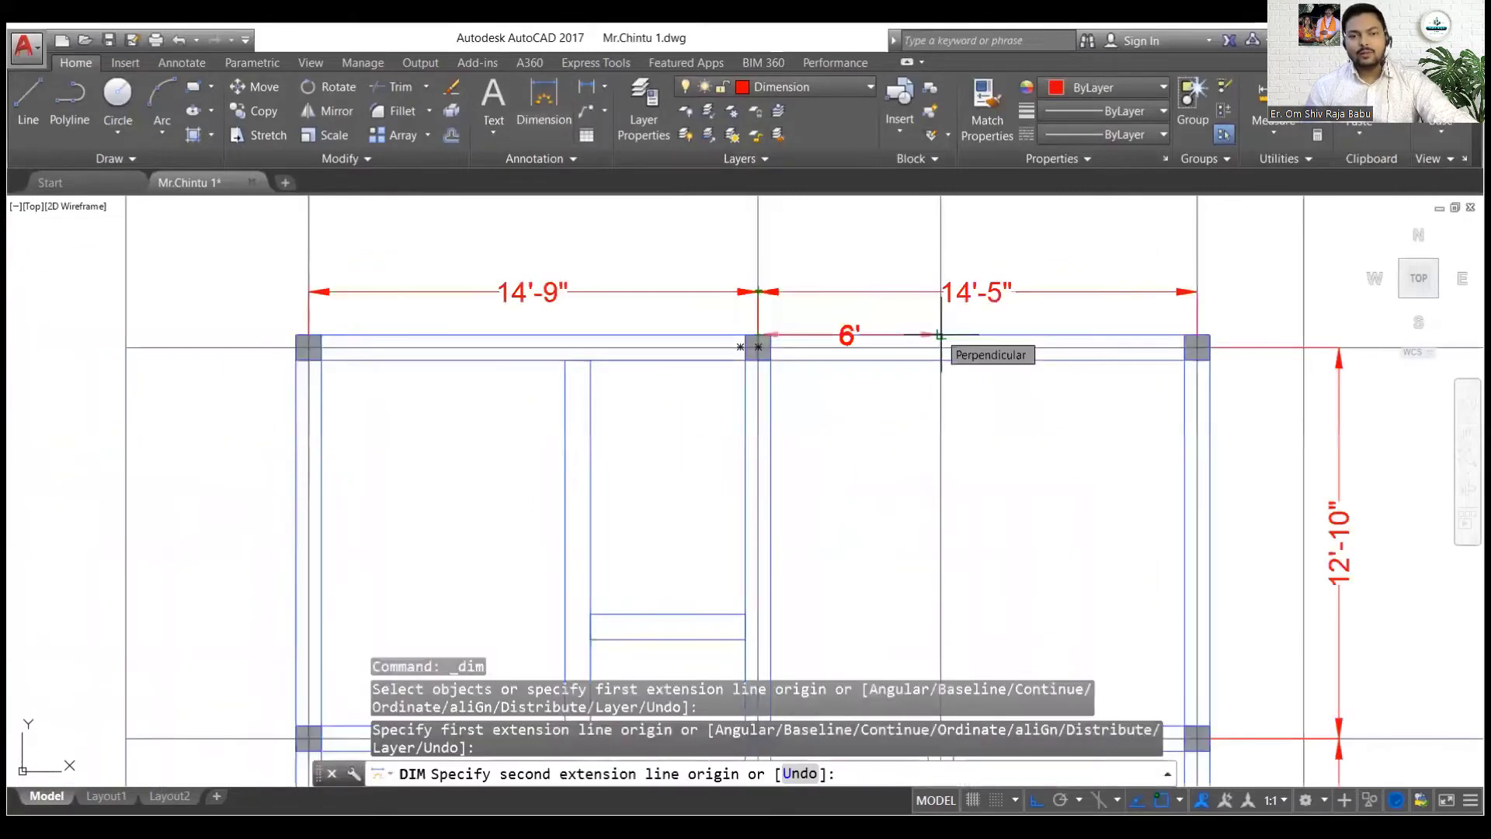
{"action": "left_click", "coordinate": [940, 335]}
{"action": "left_click", "coordinate": [940, 239]}
{"action": "scroll", "coordinate": [940, 239], "scroll_direction": "down", "scroll_amount": 2}
{"action": "mouse_move", "coordinate": [962, 432]}
{"action": "middle_mouse_down"}
{"action": "mouse_move", "coordinate": [929, 414]}
{"action": "mouse_move", "coordinate": [929, 324]}
{"action": "middle_mouse_up"}
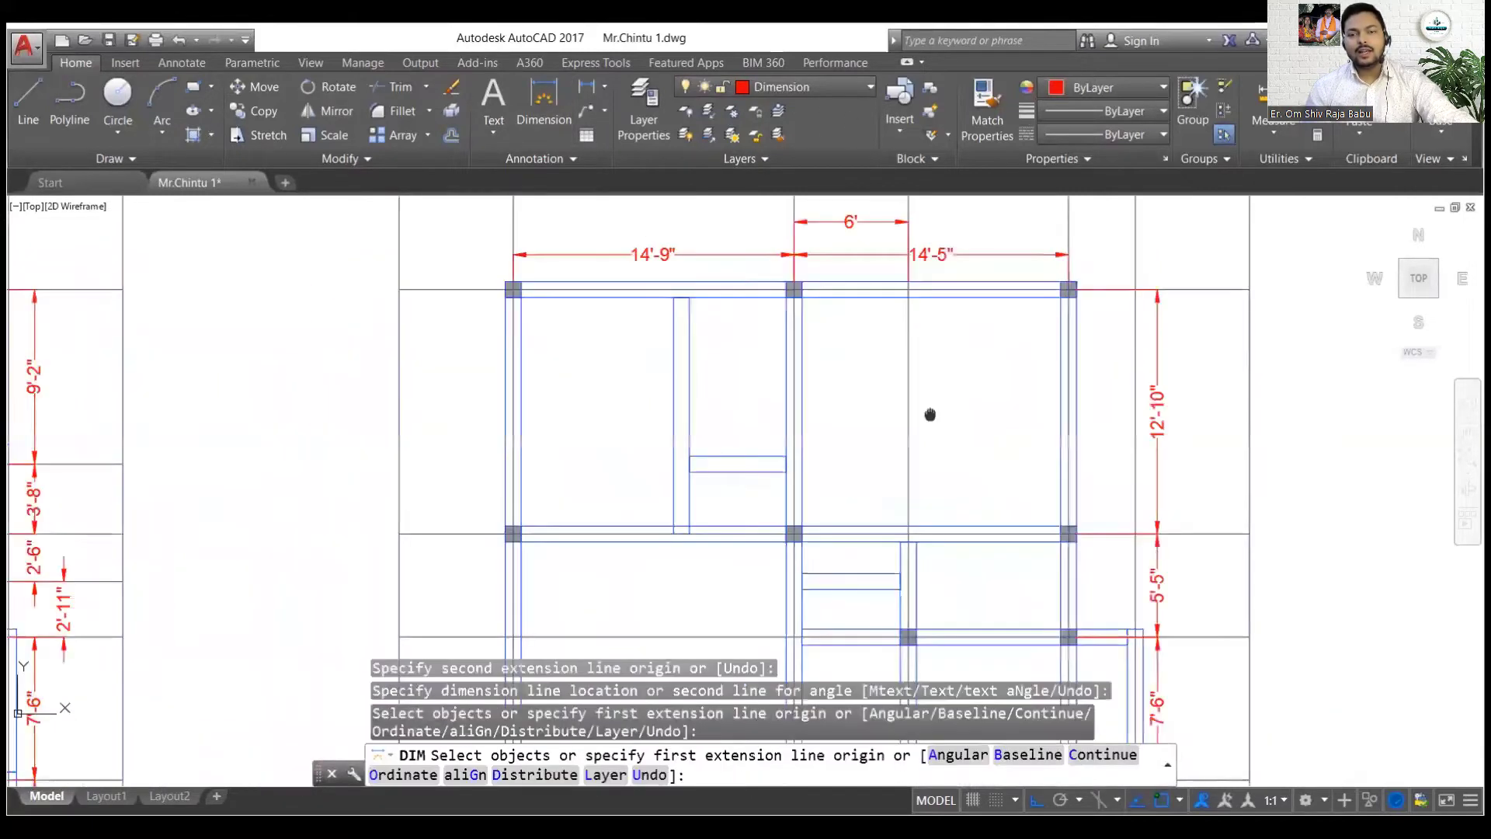
{"action": "scroll", "coordinate": [989, 337], "scroll_direction": "down", "scroll_amount": 1}
{"action": "middle_click_drag", "start_coordinate": [989, 337], "coordinate": [991, 351]}
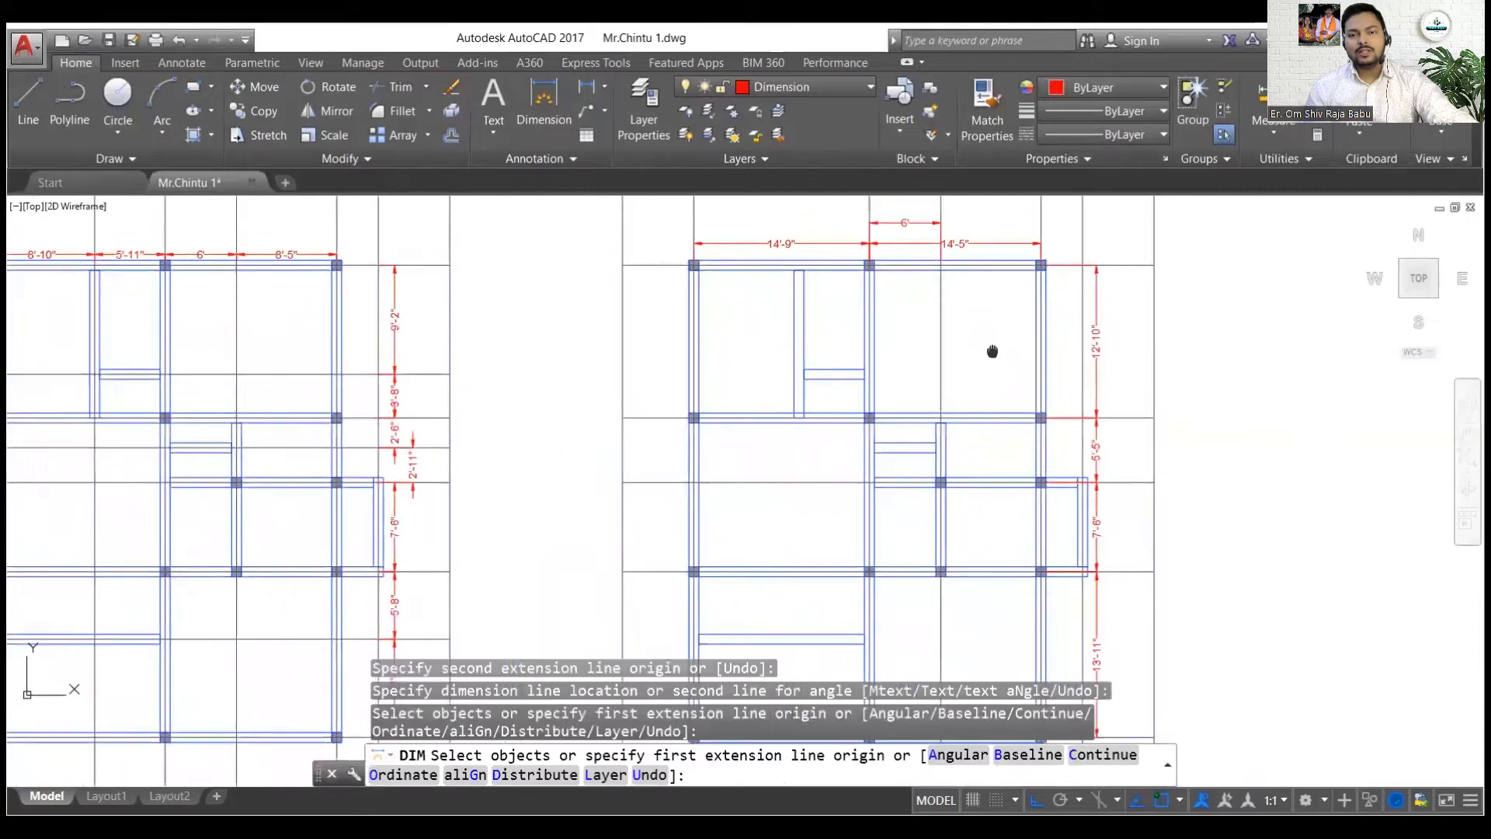
{"action": "scroll", "coordinate": [992, 351], "scroll_direction": "down", "scroll_amount": 3}
{"action": "key", "text": "Escape"}
{"action": "key", "text": "Escape"}
{"action": "key", "text": "Escape"}
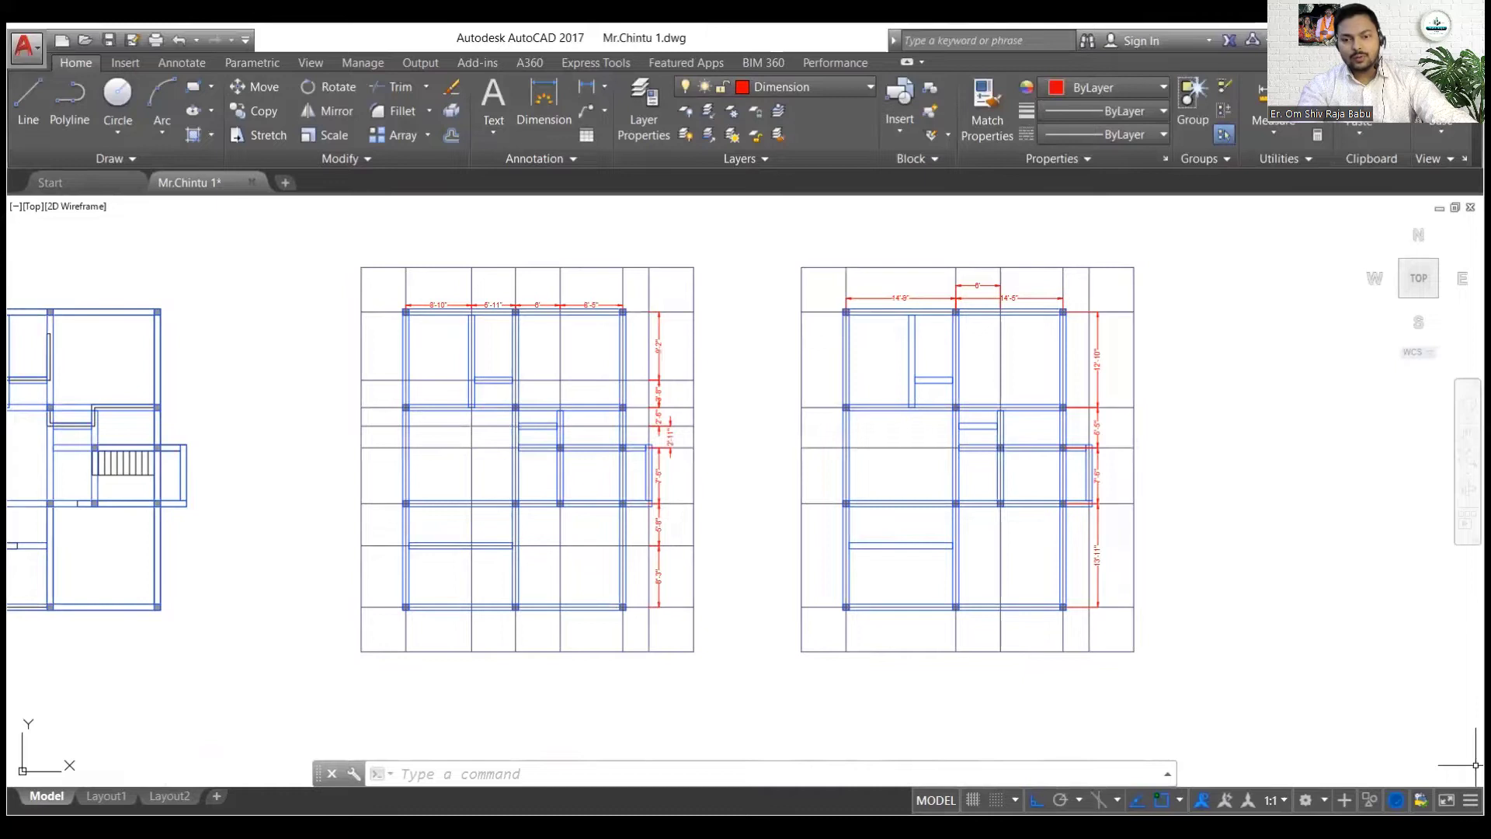
Shift the text of the 14'-5" dimension right, clear of the vertical centreline crossing it
{"action": "scroll", "coordinate": [1001, 268], "scroll_direction": "up", "scroll_amount": 5}
{"action": "left_click", "coordinate": [1029, 375]}
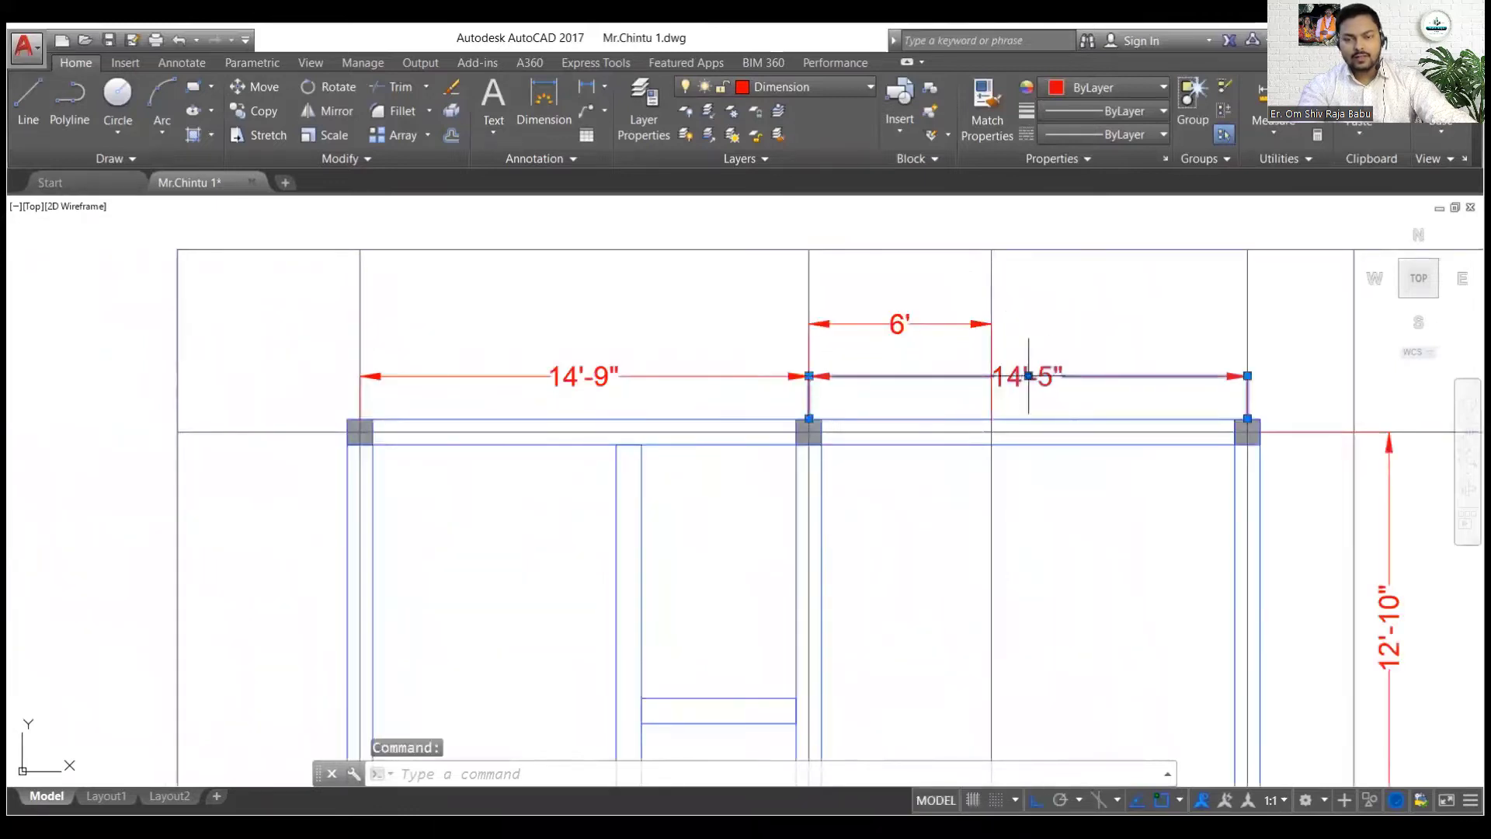
{"action": "left_click", "coordinate": [1029, 376]}
{"action": "key", "text": "Escape"}
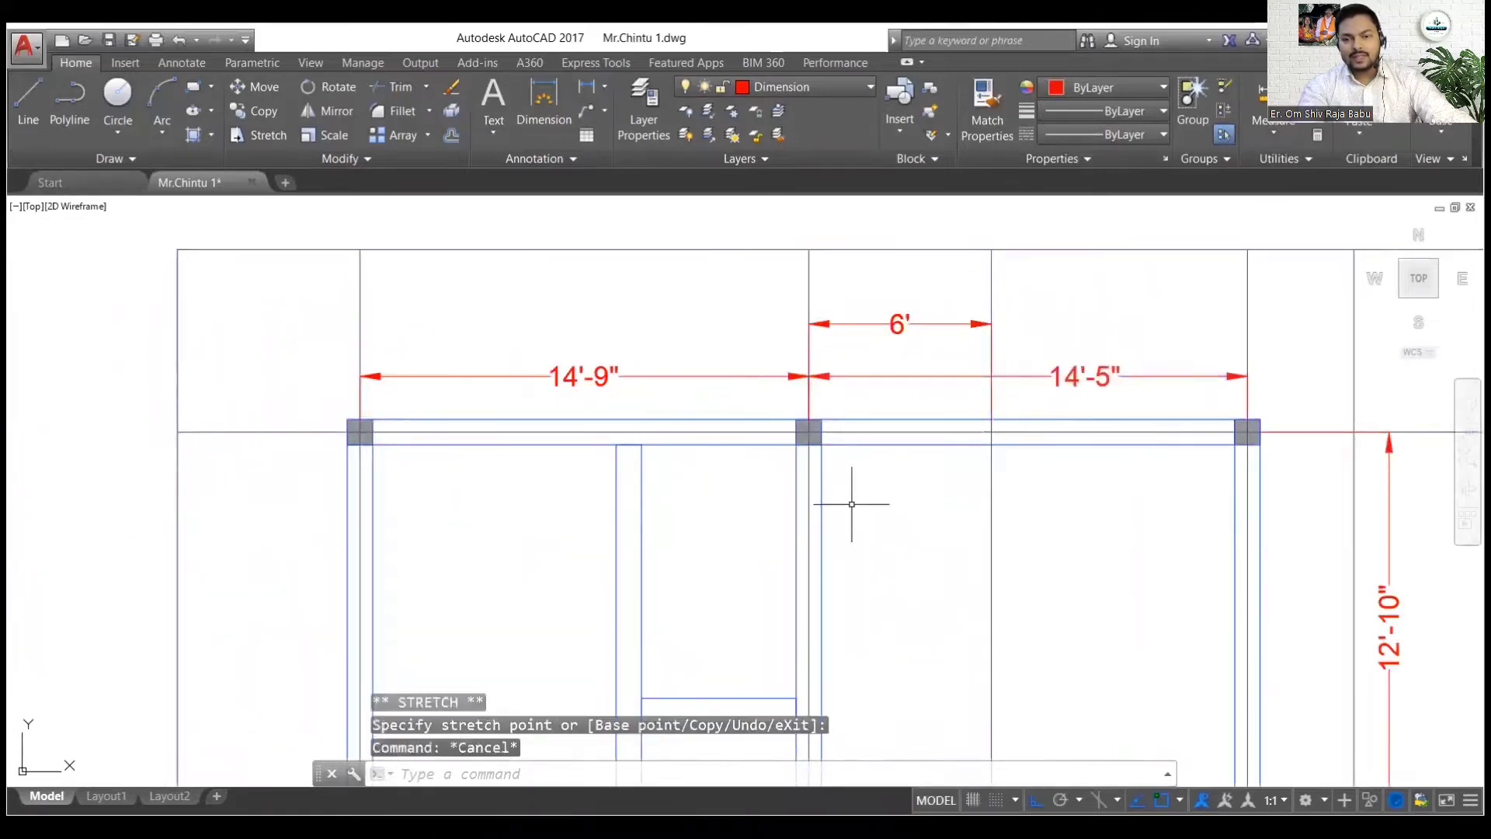
Look over both dimensioned grid layouts and compare them with the undimensioned beam layout and the floor plan
{"action": "scroll", "coordinate": [799, 476], "scroll_direction": "down", "scroll_amount": 2}
{"action": "middle_click_drag", "start_coordinate": [800, 476], "coordinate": [983, 429]}
{"action": "scroll", "coordinate": [896, 411], "scroll_direction": "down", "scroll_amount": 5}
{"action": "mouse_move", "coordinate": [1136, 581]}
{"action": "middle_mouse_down"}
{"action": "mouse_move", "coordinate": [1289, 511]}
{"action": "mouse_move", "coordinate": [1353, 508]}
{"action": "mouse_move", "coordinate": [1341, 519]}
{"action": "mouse_move", "coordinate": [1369, 571]}
{"action": "middle_mouse_up"}
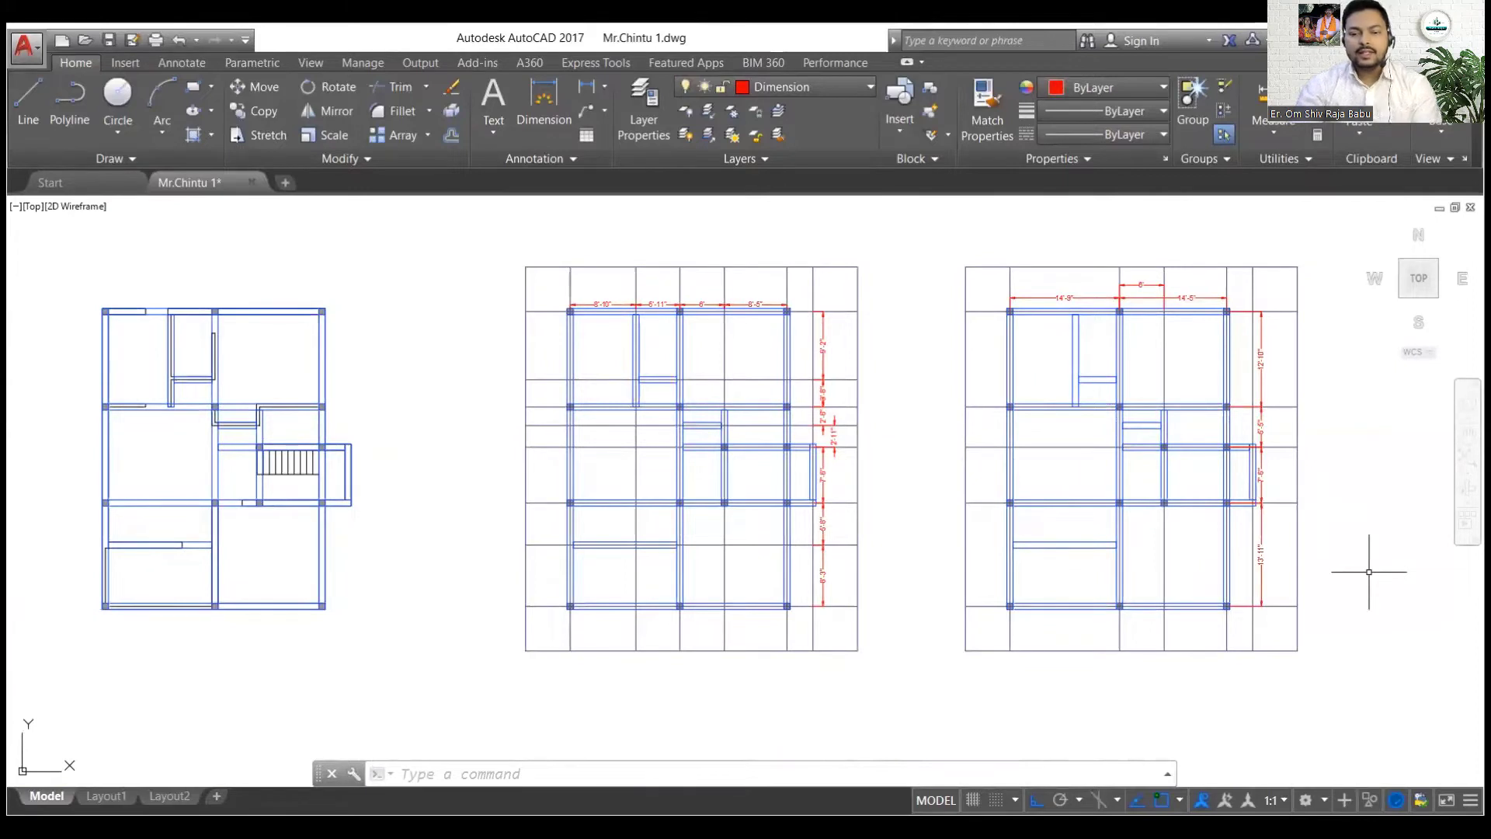
{"action": "scroll", "coordinate": [658, 318], "scroll_direction": "up", "scroll_amount": 4}
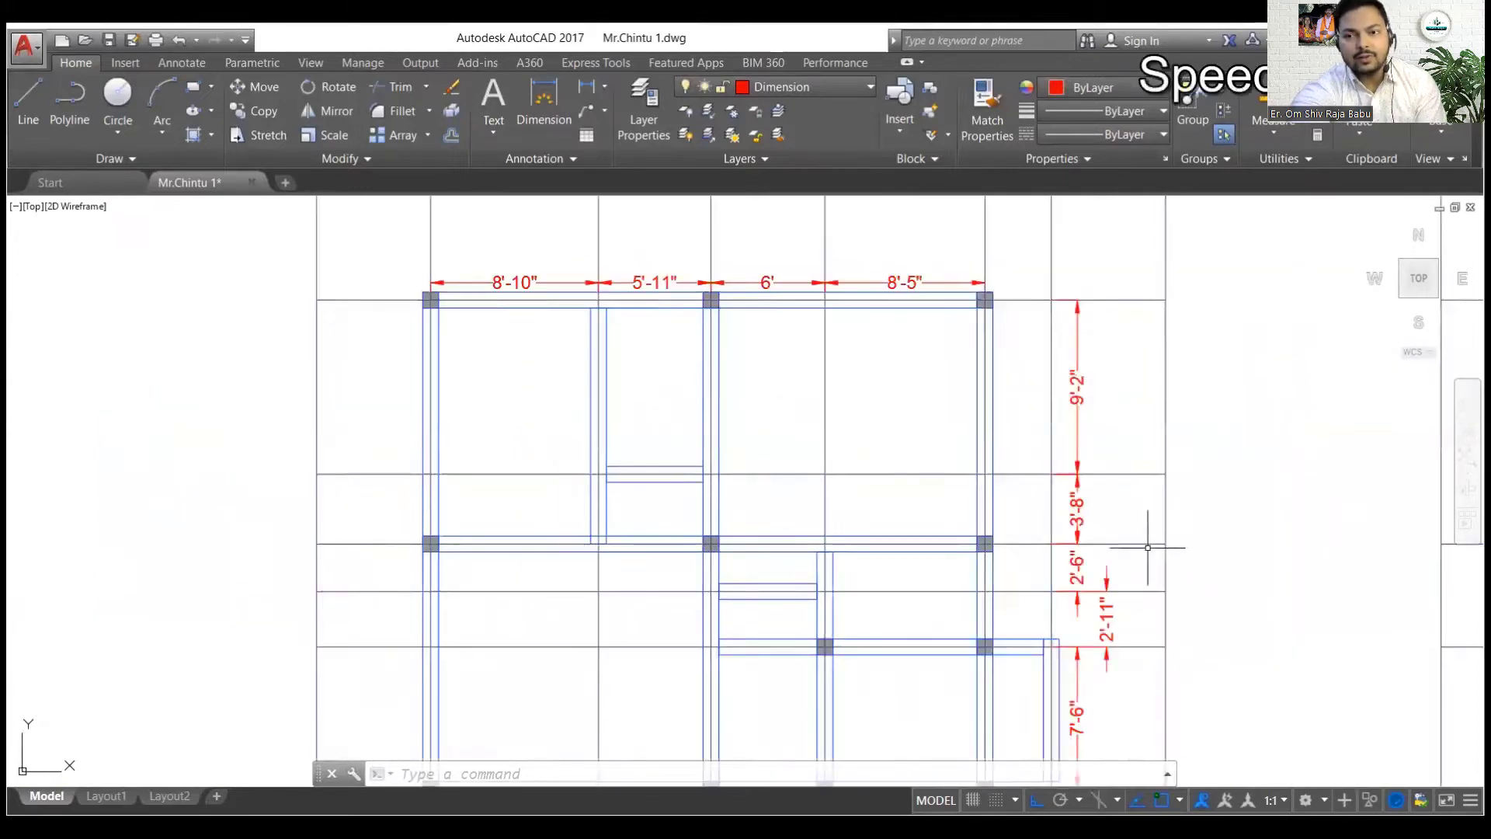
{"action": "mouse_move", "coordinate": [1148, 547]}
{"action": "middle_mouse_down"}
{"action": "mouse_move", "coordinate": [1072, 443]}
{"action": "mouse_move", "coordinate": [1066, 393]}
{"action": "middle_mouse_up"}
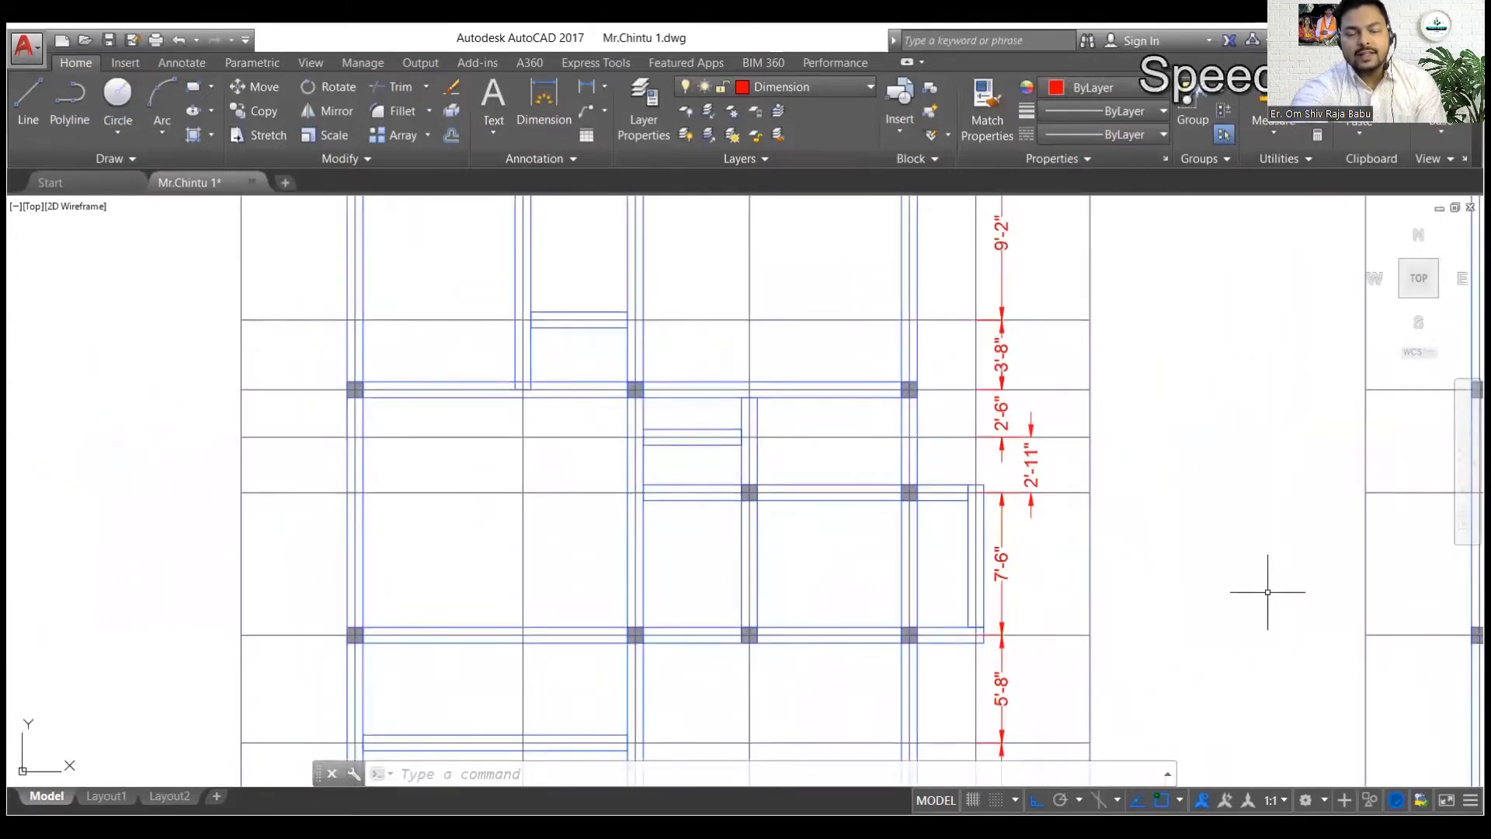
{"action": "scroll", "coordinate": [1038, 464], "scroll_direction": "down", "scroll_amount": 1}
{"action": "middle_click_drag", "start_coordinate": [752, 550], "coordinate": [1047, 543]}
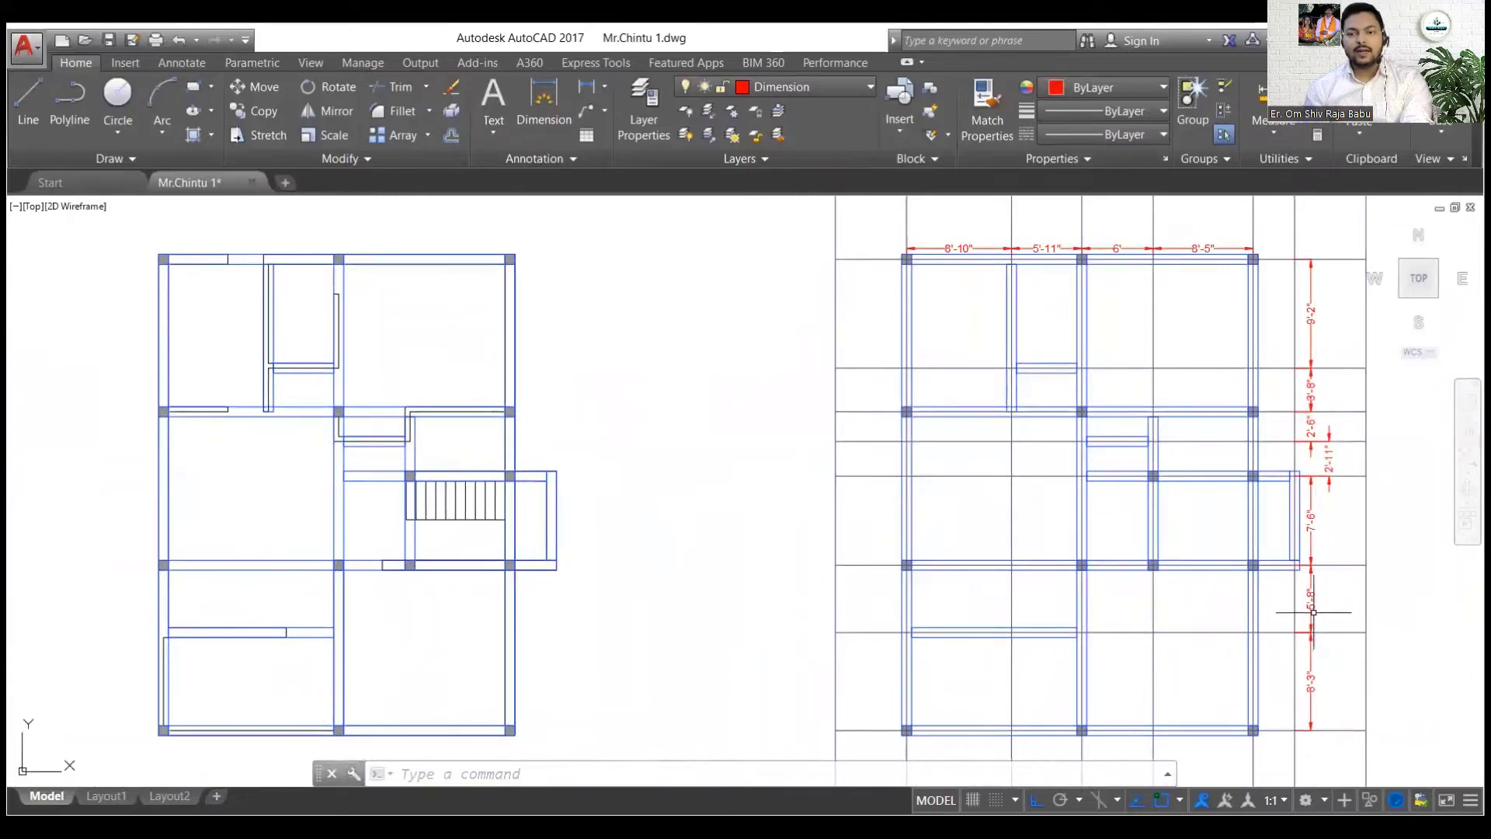
{"action": "key", "text": "Escape"}
{"action": "key", "text": "Escape"}
{"action": "key", "text": "Escape"}
{"action": "scroll", "coordinate": [934, 538], "scroll_direction": "down", "scroll_amount": 2}
{"action": "middle_click_drag", "start_coordinate": [934, 538], "coordinate": [1039, 513]}
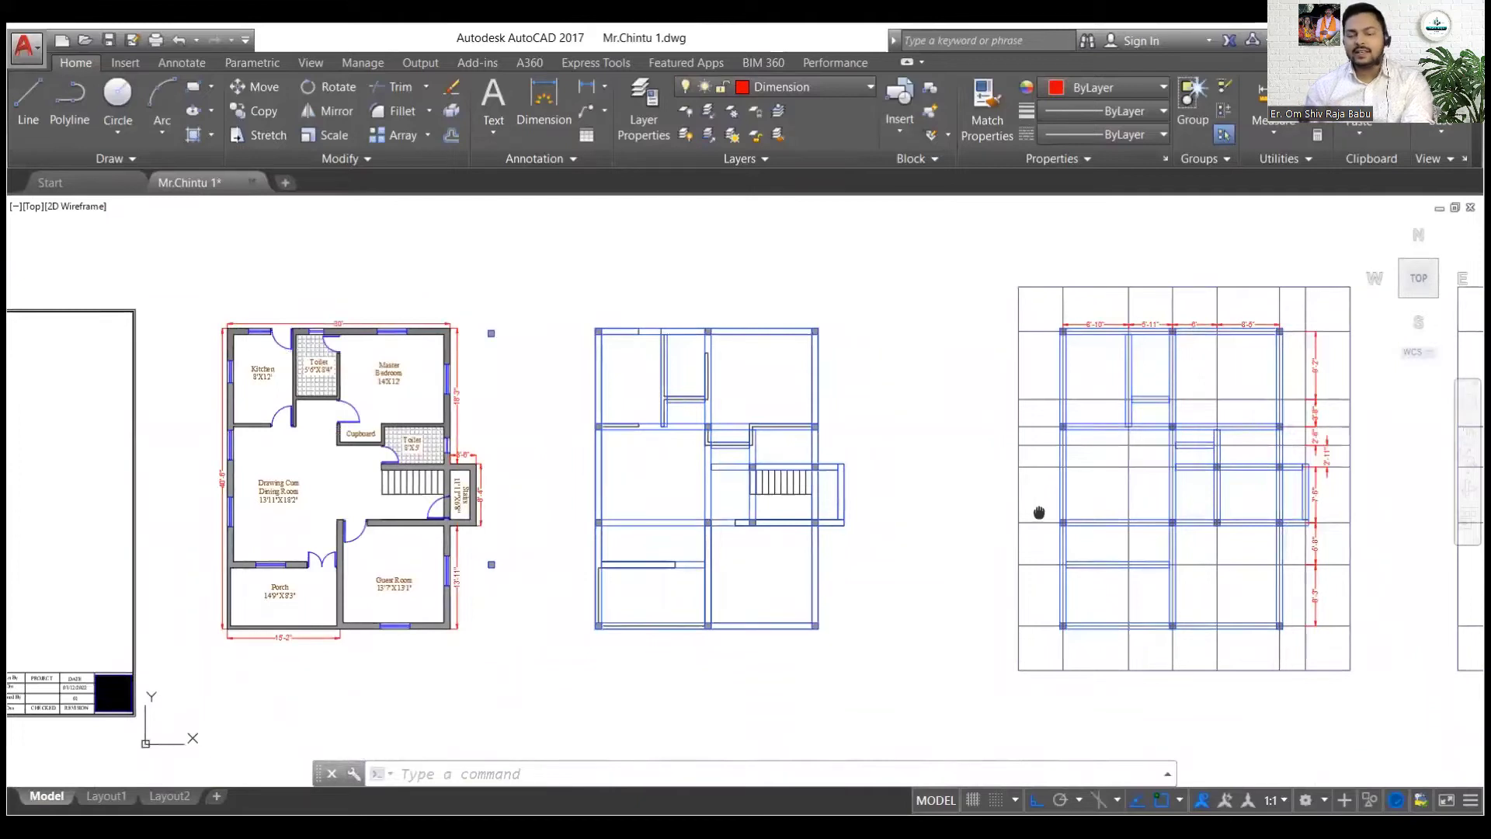
{"action": "middle_click_drag", "start_coordinate": [1039, 512], "coordinate": [1039, 511]}
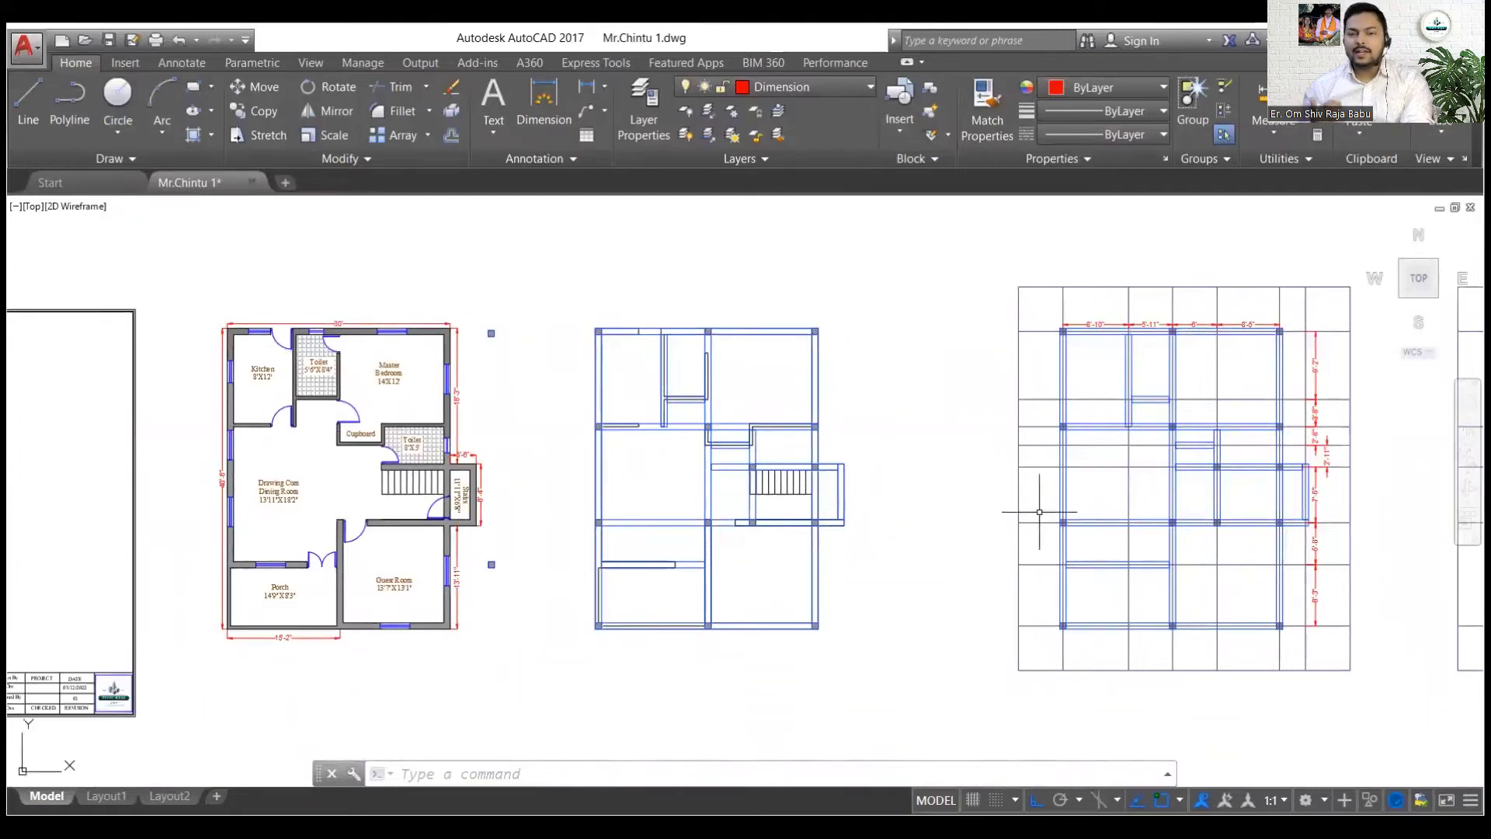
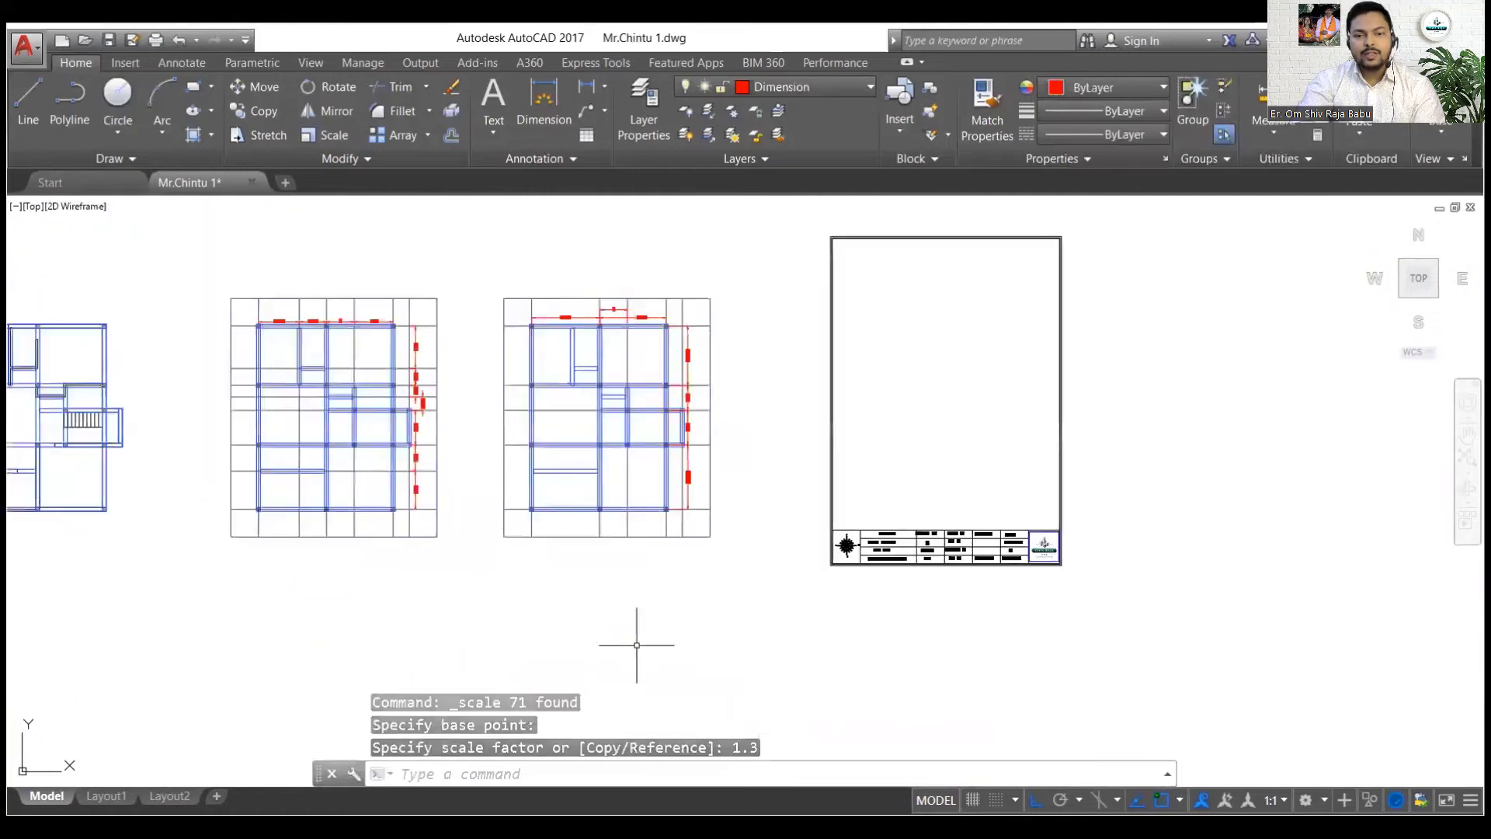
{"action": "left_click", "coordinate": [436, 310]}
{"action": "left_click", "coordinate": [257, 111]}
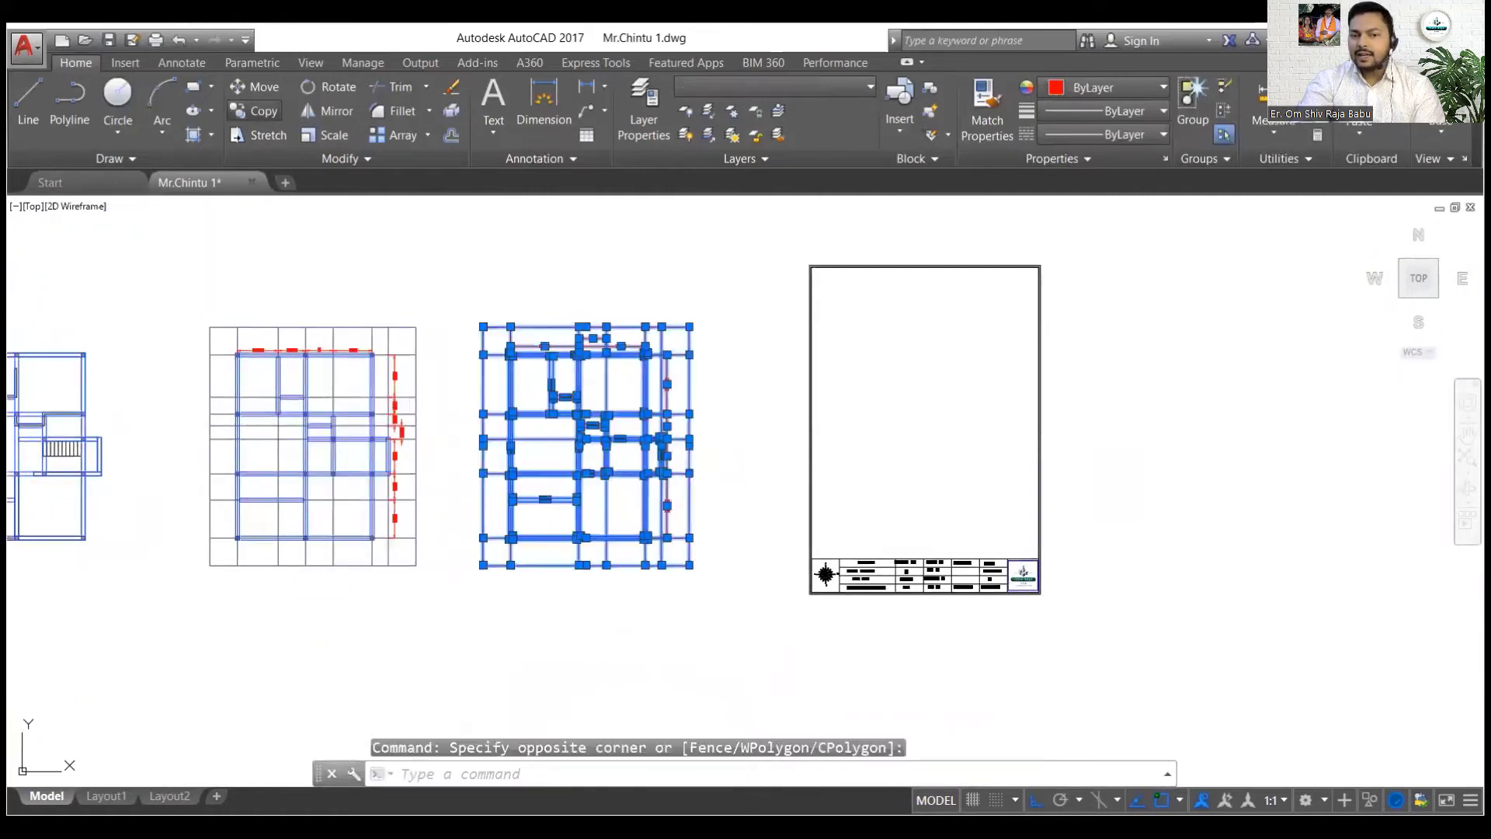
{"action": "left_click", "coordinate": [483, 565]}
{"action": "key", "text": "F8"}
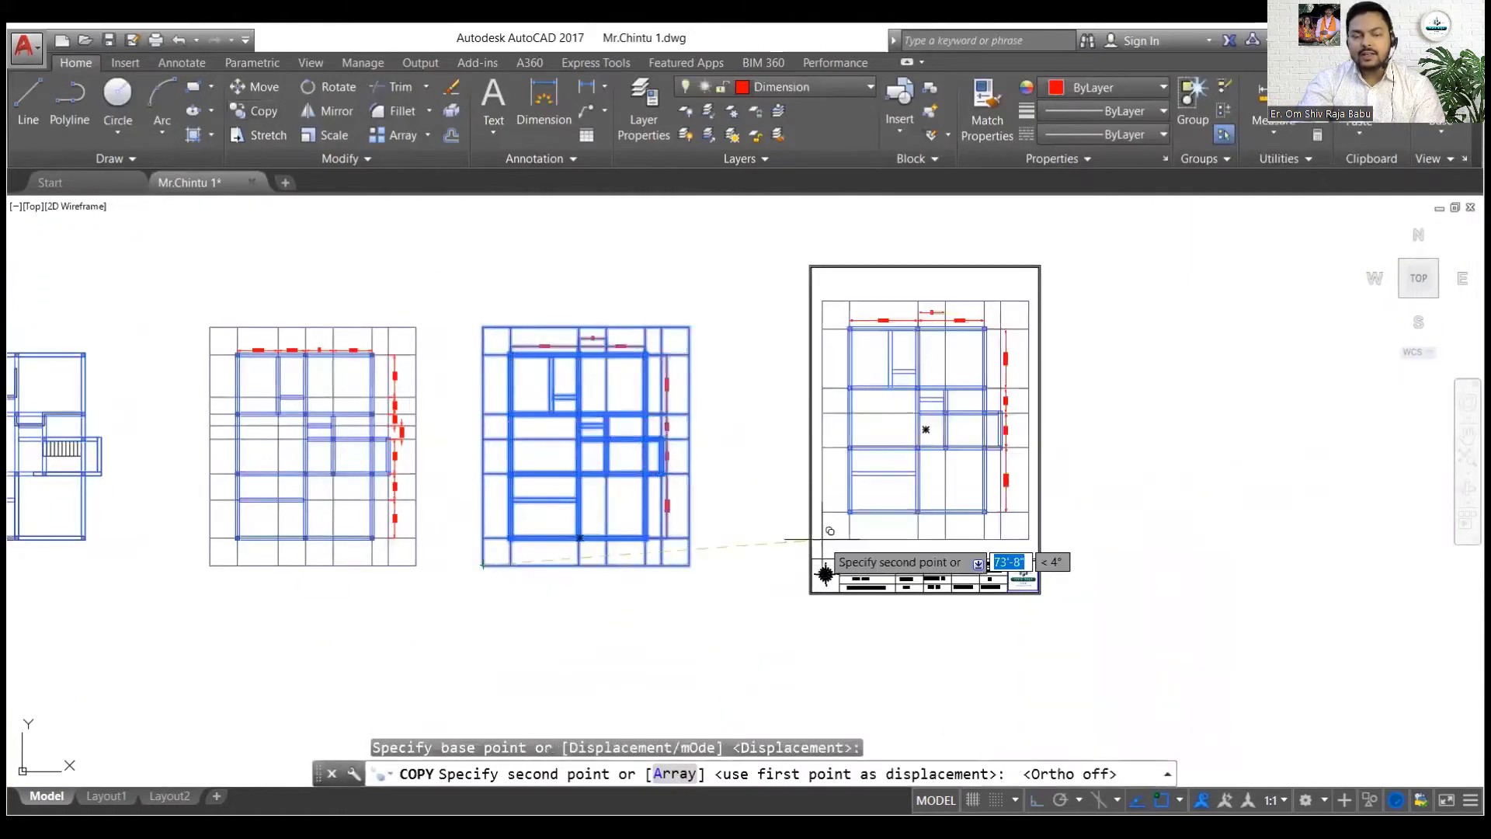
{"action": "key", "text": "Escape"}
Copy the title-block sheet horizontally to the empty area on its right
{"action": "left_click", "coordinate": [716, 602]}
{"action": "left_click", "coordinate": [449, 300]}
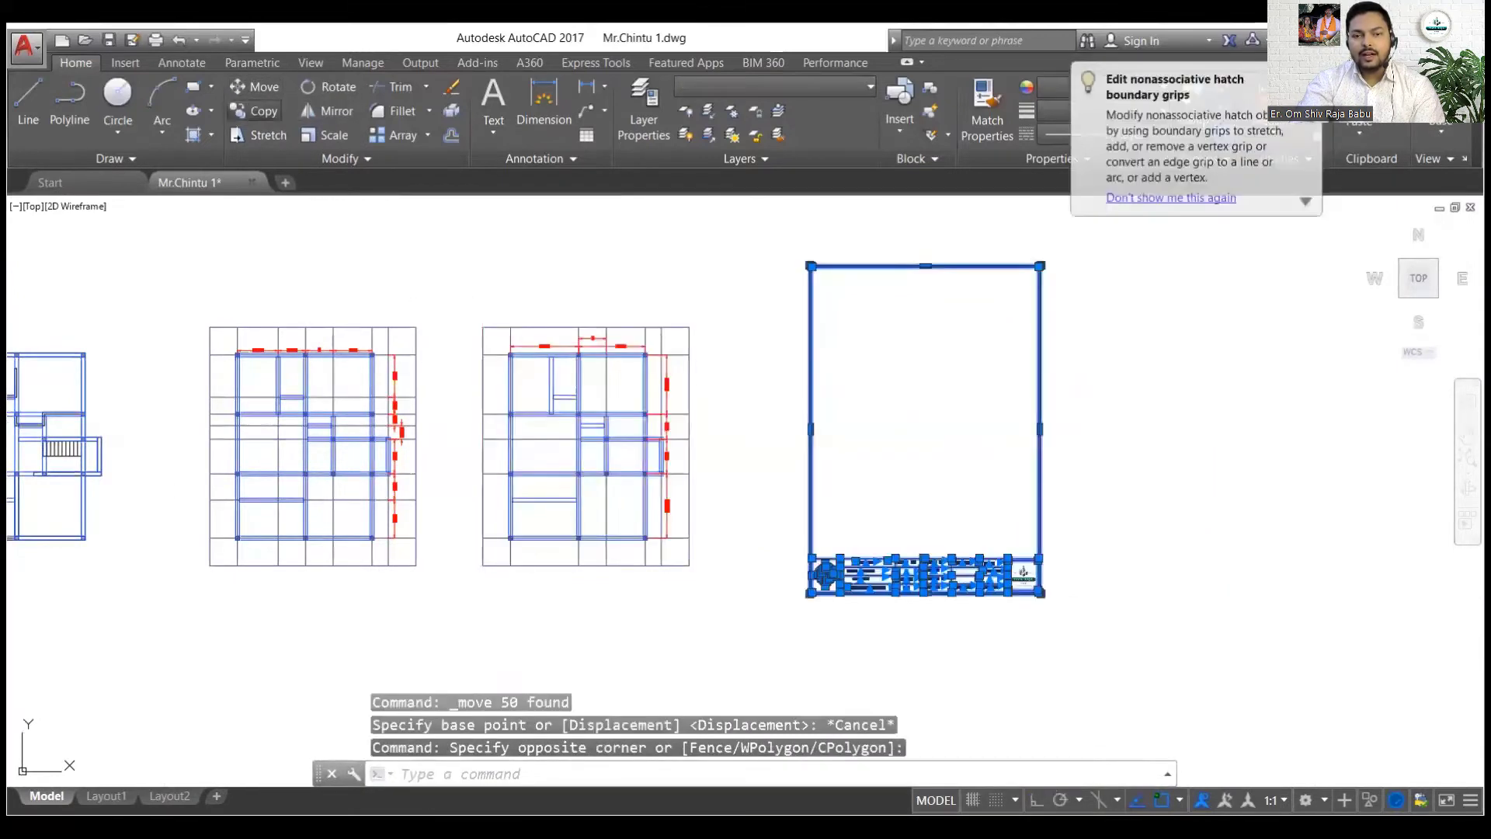
{"action": "left_click", "coordinate": [264, 111]}
{"action": "left_click", "coordinate": [697, 639]}
{"action": "key", "text": "F8"}
{"action": "left_click", "coordinate": [1015, 644]}
{"action": "key", "text": "Escape"}
{"action": "middle_click_drag", "start_coordinate": [952, 617], "coordinate": [743, 611]}
Try erasing the upper boundary line of the column-spacing layout's grid
{"action": "left_click", "coordinate": [261, 277]}
{"action": "key", "text": "Escape"}
{"action": "left_click", "coordinate": [280, 320]}
{"action": "key", "text": "Delete"}
{"action": "scroll", "coordinate": [265, 331], "scroll_direction": "up", "scroll_amount": 3}
{"action": "scroll", "coordinate": [389, 306], "scroll_direction": "down", "scroll_amount": 1}
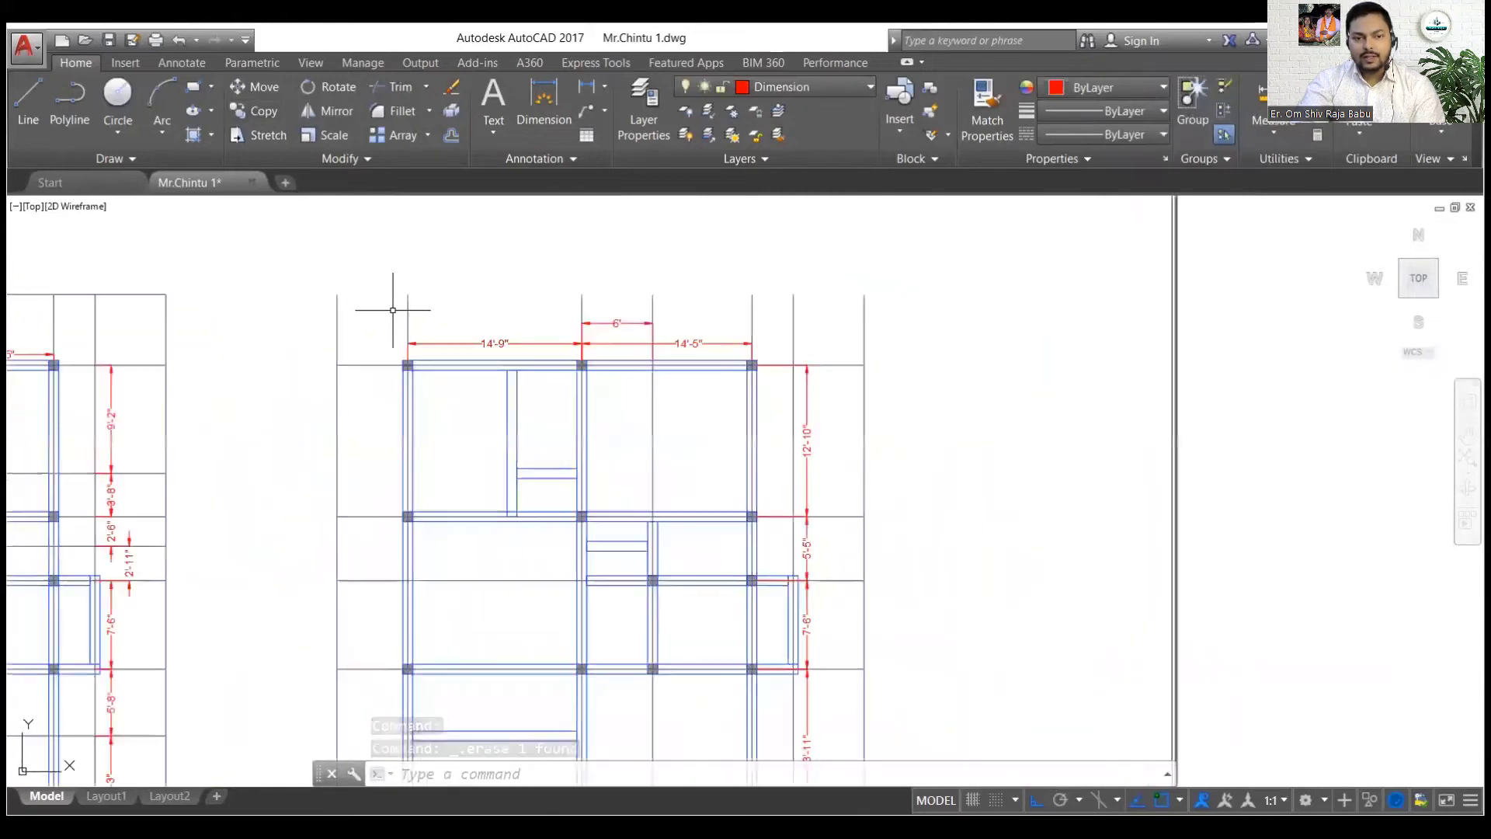
{"action": "scroll", "coordinate": [393, 306], "scroll_direction": "down", "scroll_amount": 5}
{"action": "scroll", "coordinate": [465, 293], "scroll_direction": "up", "scroll_amount": 7}
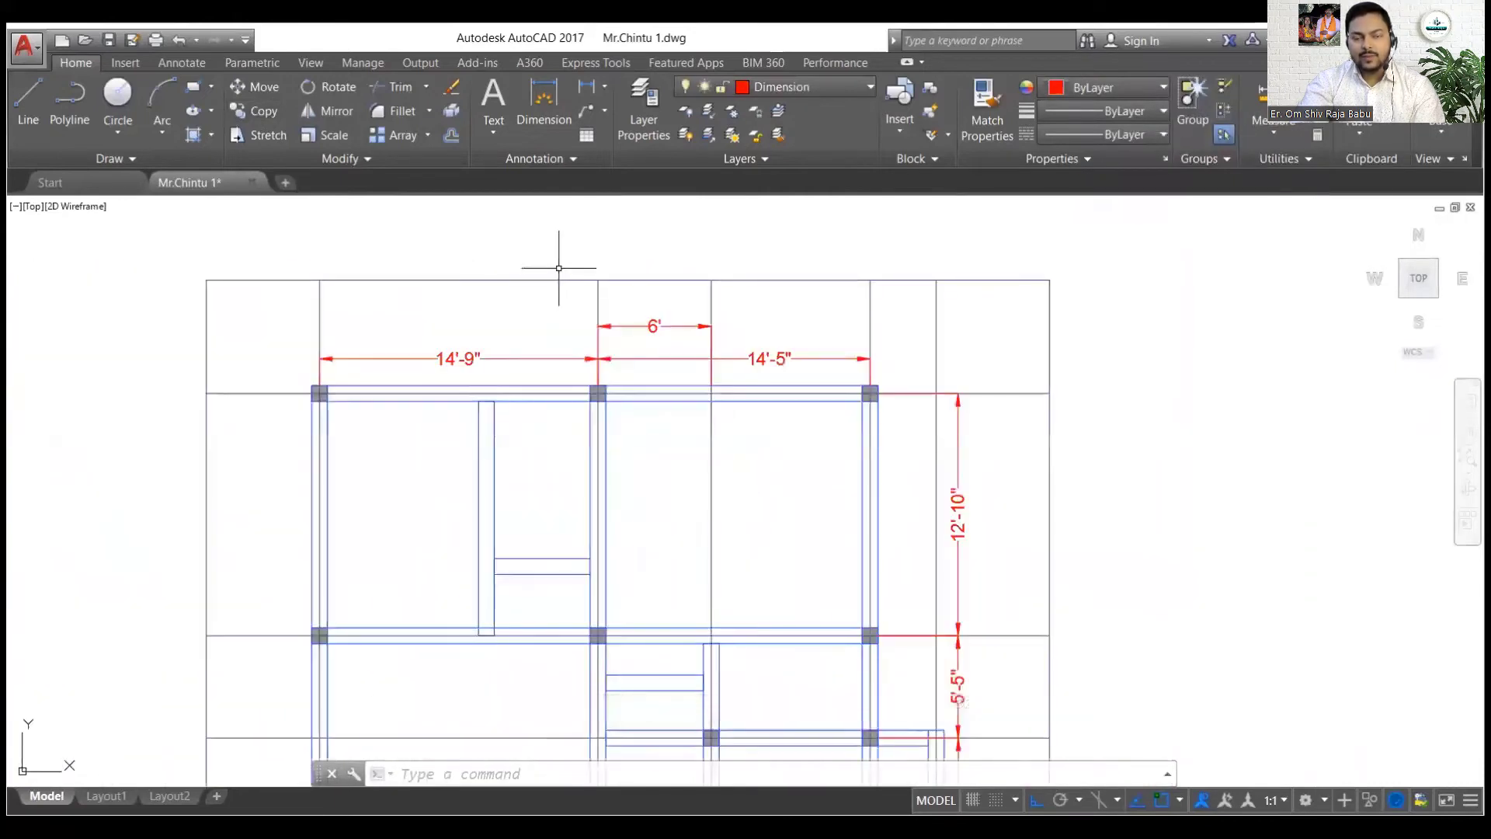
Move the upper boundary line of the column-spacing layout's grid 1' down towards the dimensions
{"action": "scroll", "coordinate": [622, 272], "scroll_direction": "down", "scroll_amount": 4}
{"action": "middle_click_drag", "start_coordinate": [479, 288], "coordinate": [622, 296]}
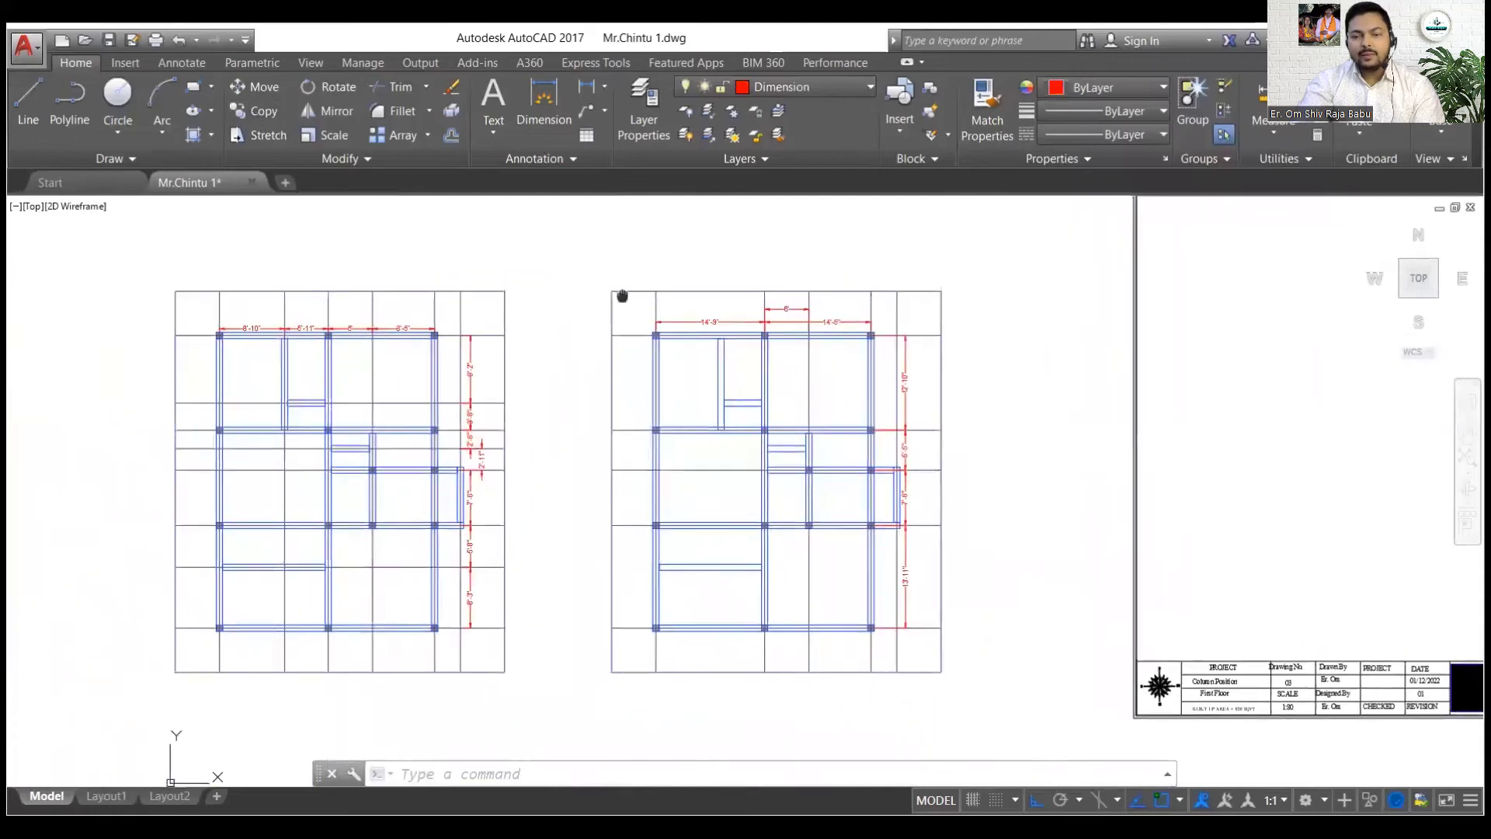
{"action": "scroll", "coordinate": [681, 264], "scroll_direction": "up", "scroll_amount": 4}
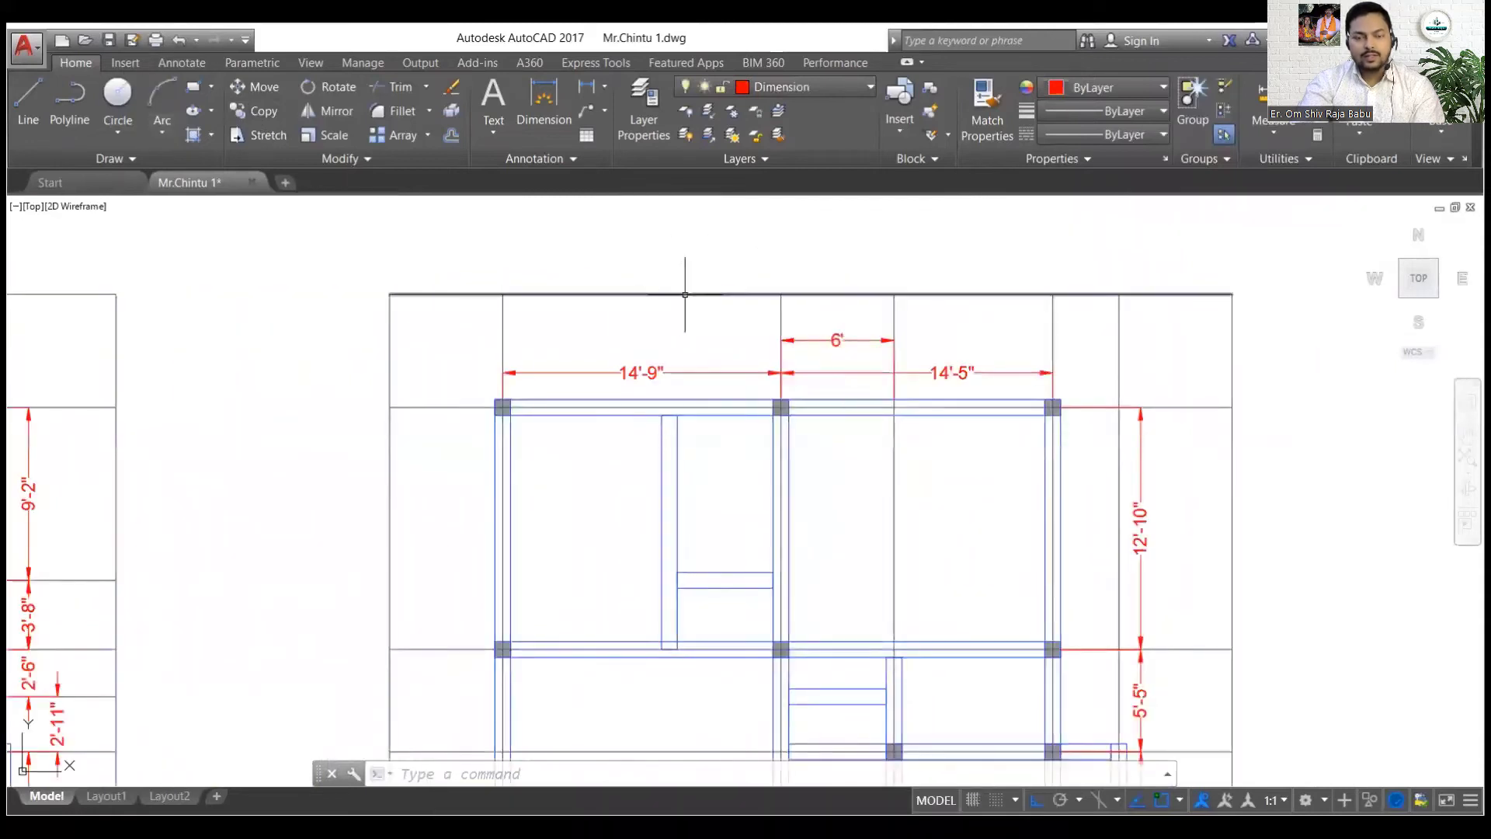
{"action": "left_click", "coordinate": [685, 294]}
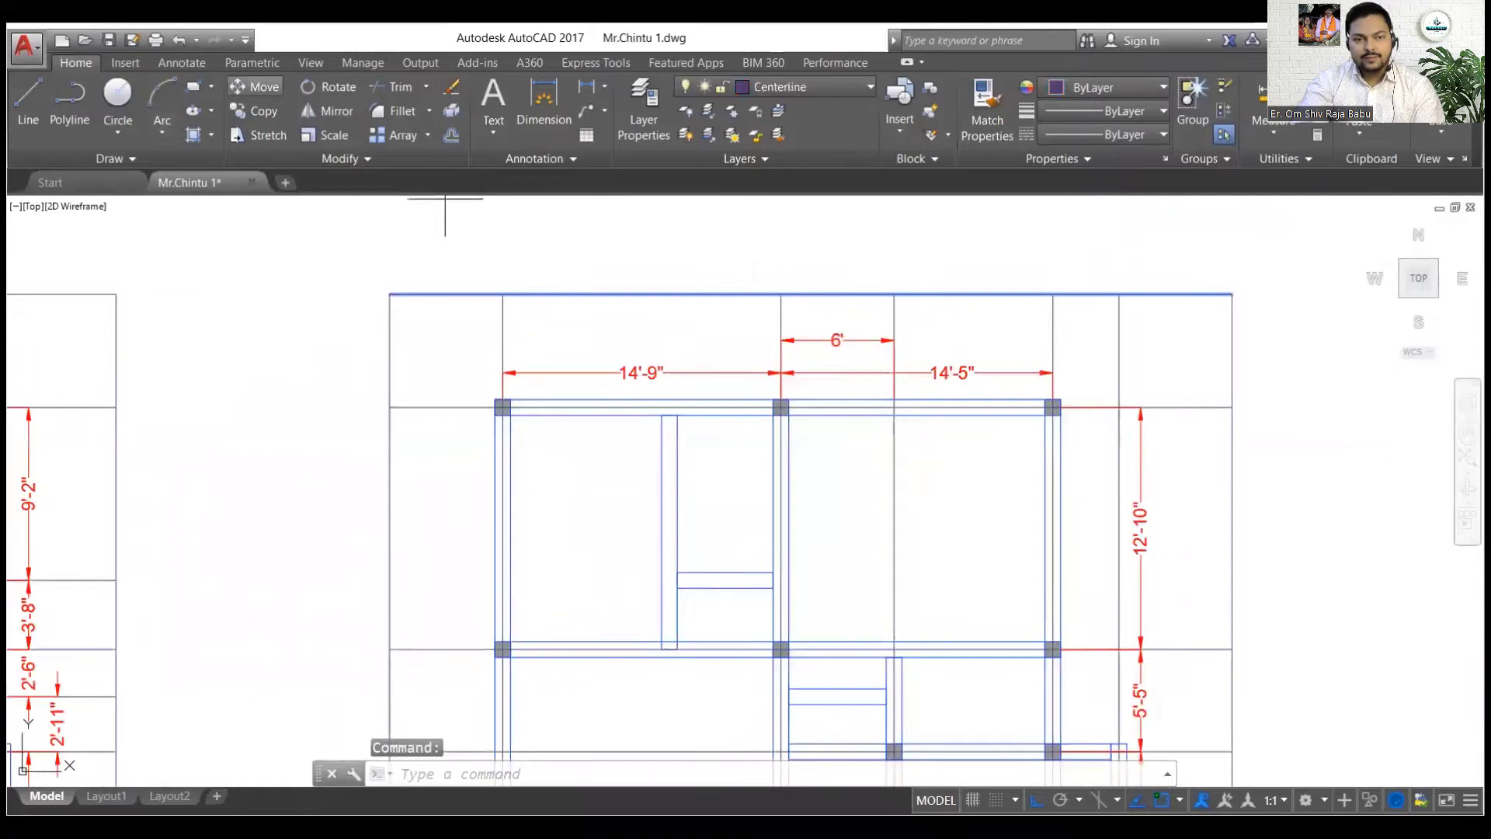
{"action": "type", "text": "m"}
{"action": "key", "text": "Return"}
{"action": "left_click", "coordinate": [503, 294]}
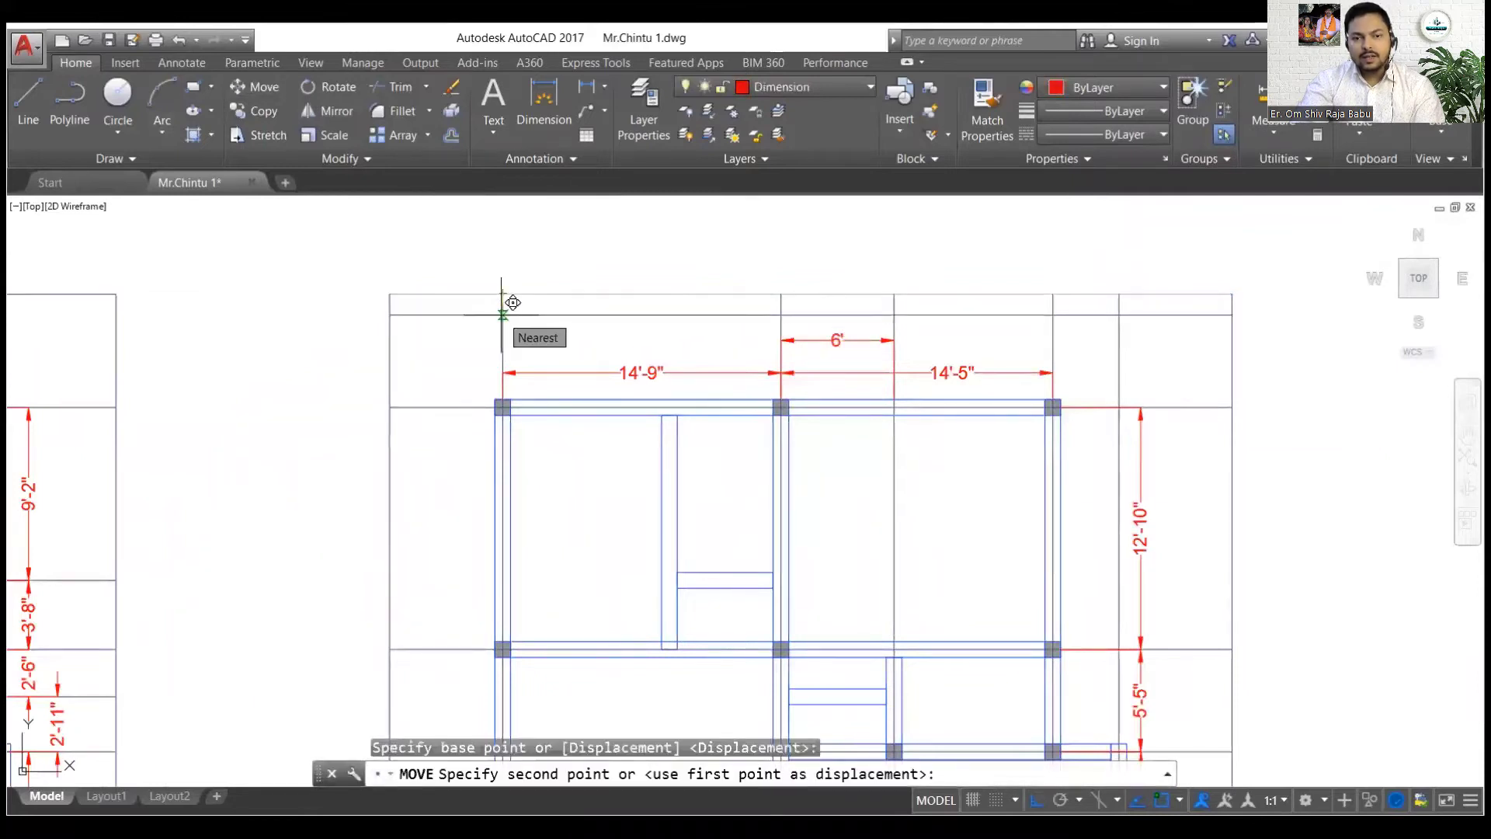
{"action": "type", "text": "1'"}
{"action": "key", "text": "Return"}
{"action": "scroll", "coordinate": [846, 379], "scroll_direction": "down", "scroll_amount": 3}
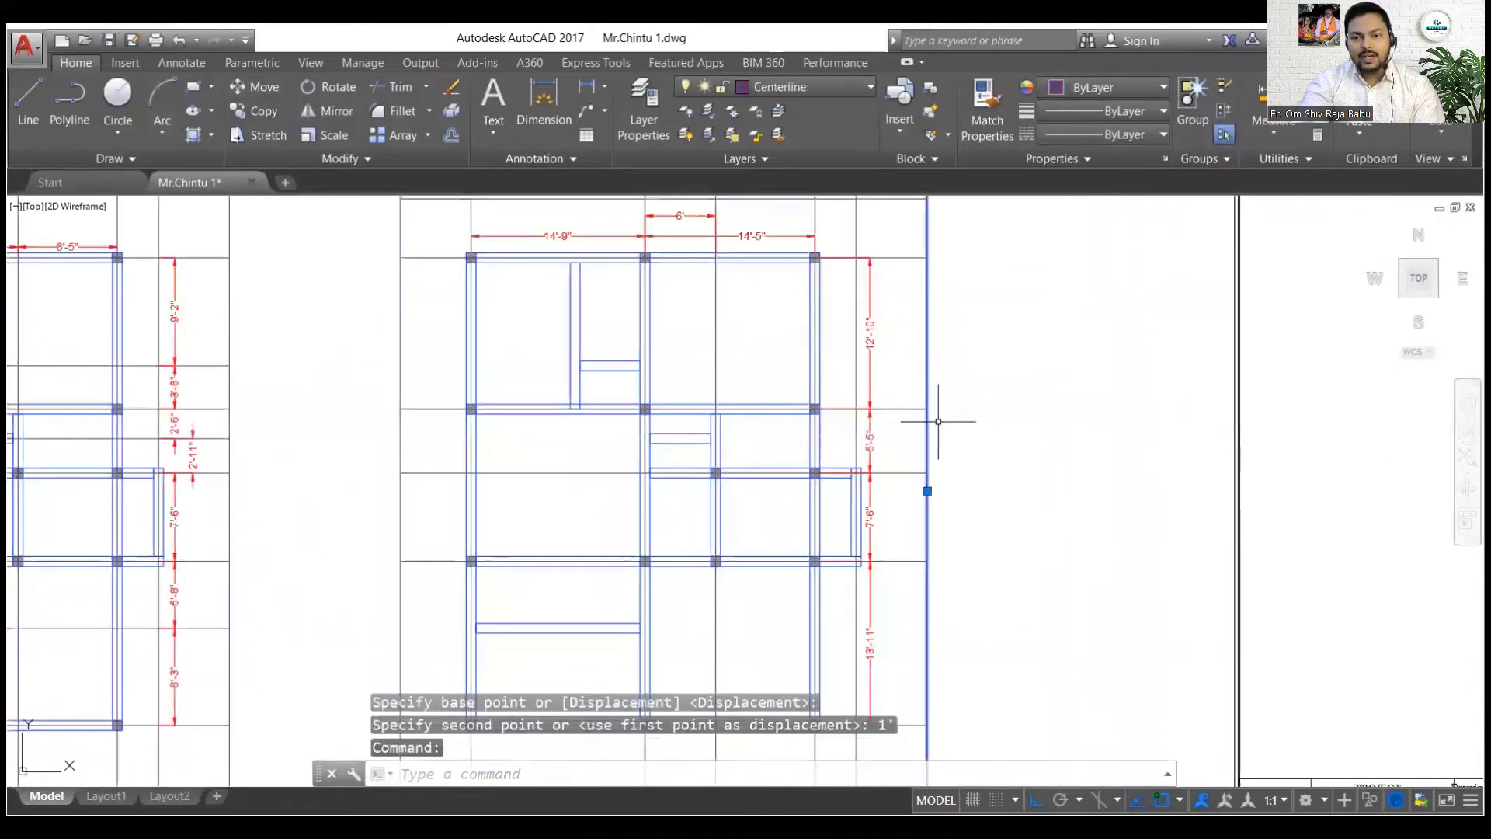
{"action": "left_click", "coordinate": [253, 86]}
{"action": "key", "text": "Escape"}
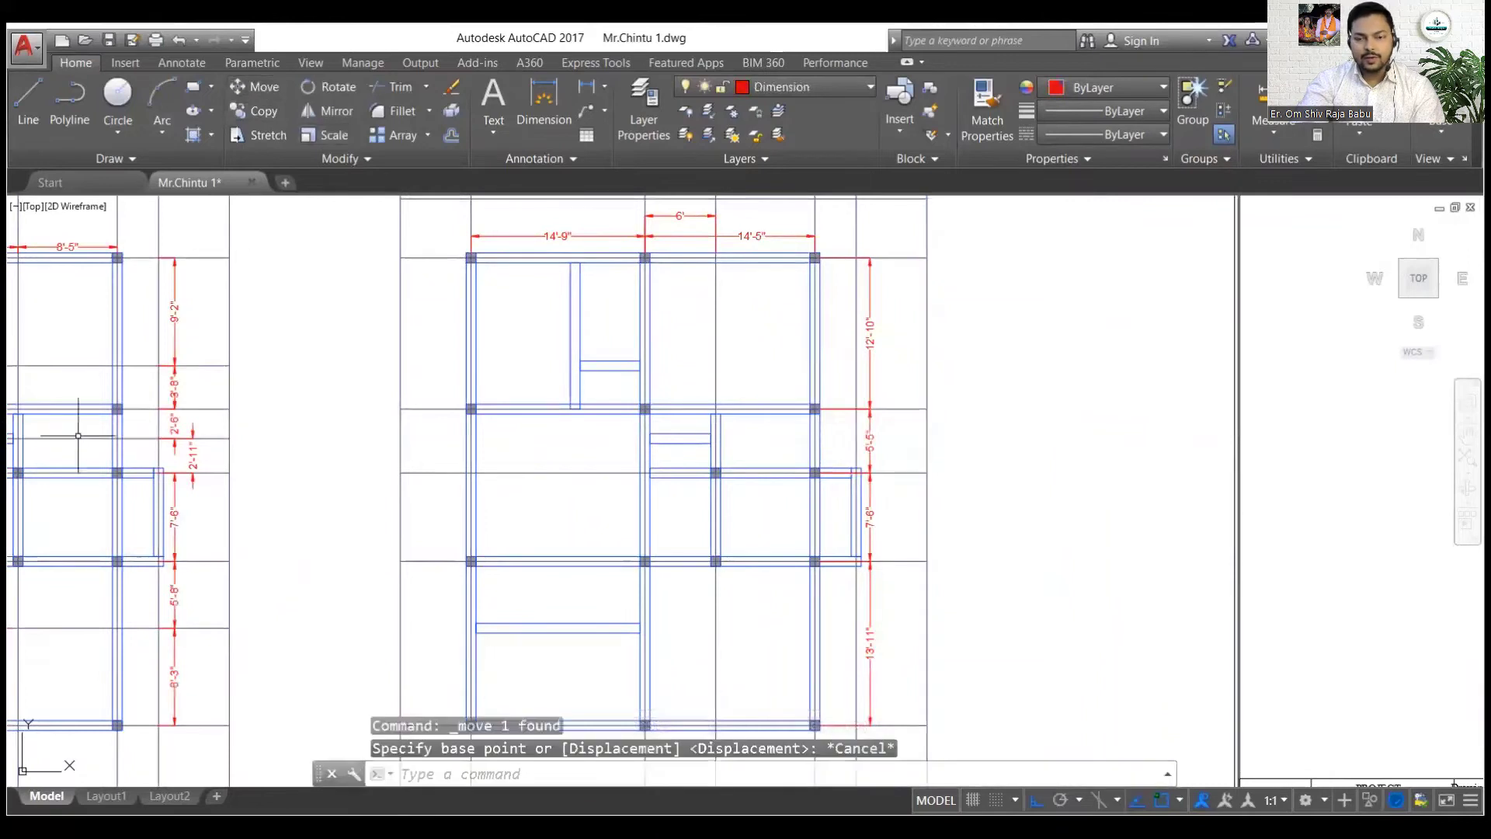
Move the right boundary line of the beam-spacing layout's grid inward towards the vertical dimensions
{"action": "middle_click_drag", "start_coordinate": [78, 435], "coordinate": [387, 464]}
{"action": "scroll", "coordinate": [487, 496], "scroll_direction": "up", "scroll_amount": 1}
{"action": "left_click", "coordinate": [570, 466]}
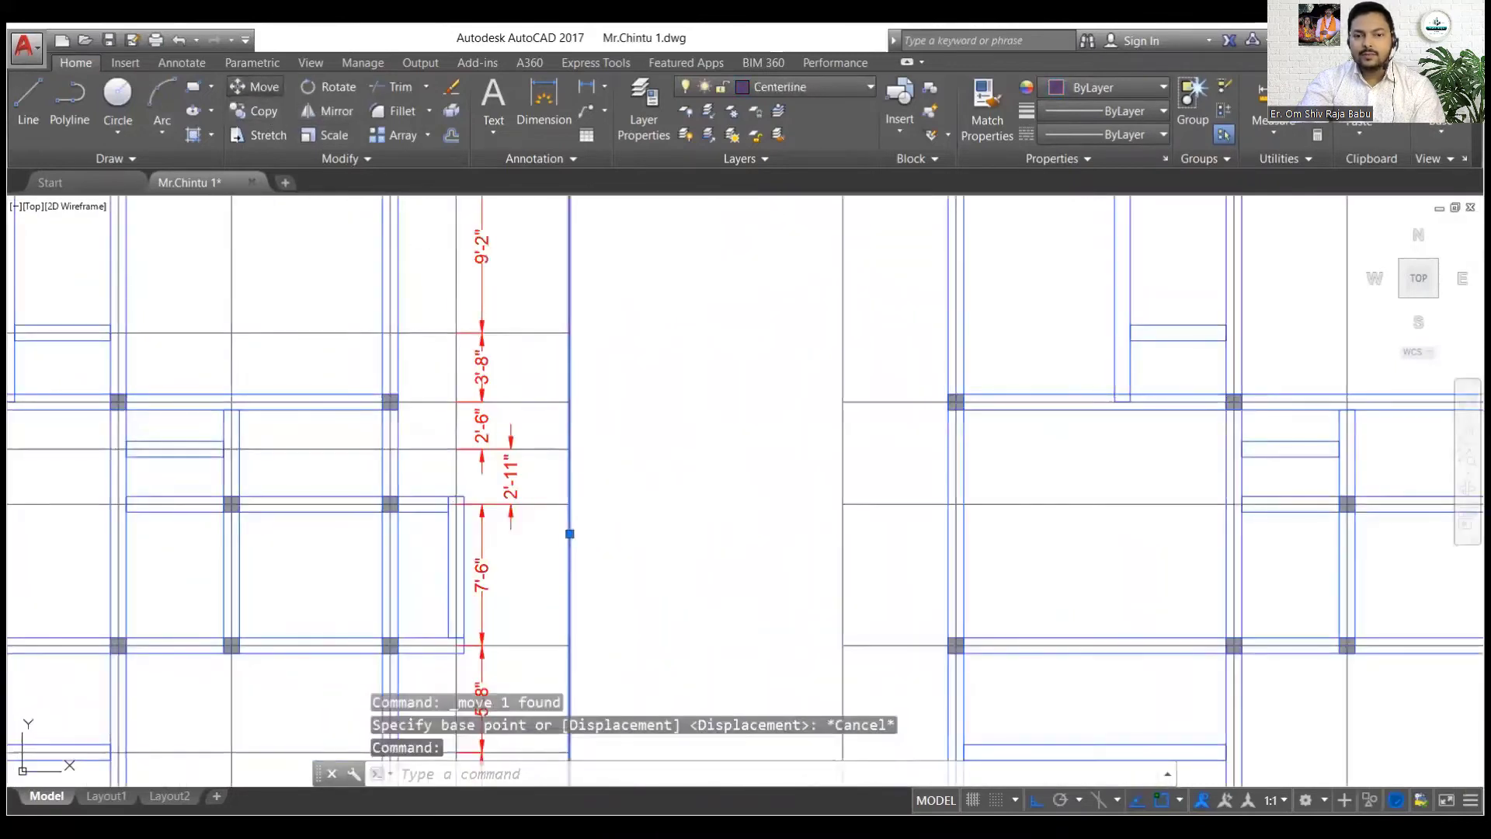
{"action": "left_click", "coordinate": [254, 87]}
{"action": "left_click", "coordinate": [569, 503]}
{"action": "left_click", "coordinate": [529, 503]}
Move the left boundary line of the beam-spacing layout's grid 3' inward towards the beams
{"action": "scroll", "coordinate": [673, 497], "scroll_direction": "down", "scroll_amount": 2}
{"action": "middle_click_drag", "start_coordinate": [285, 448], "coordinate": [415, 425]}
{"action": "scroll", "coordinate": [415, 425], "scroll_direction": "up", "scroll_amount": 1}
{"action": "left_click", "coordinate": [465, 425]}
{"action": "scroll", "coordinate": [462, 423], "scroll_direction": "up", "scroll_amount": 4}
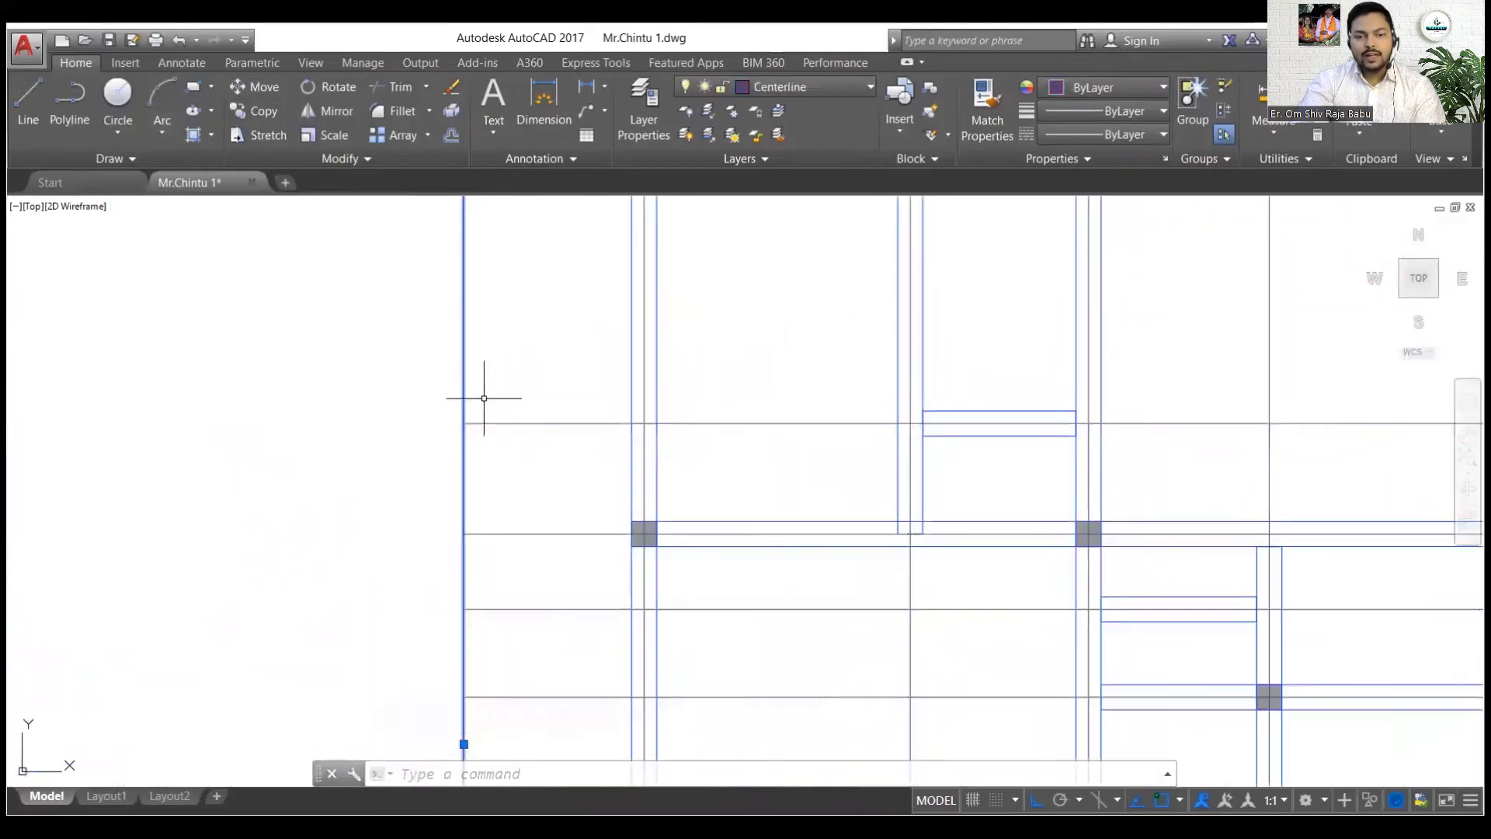
{"action": "left_click", "coordinate": [254, 86]}
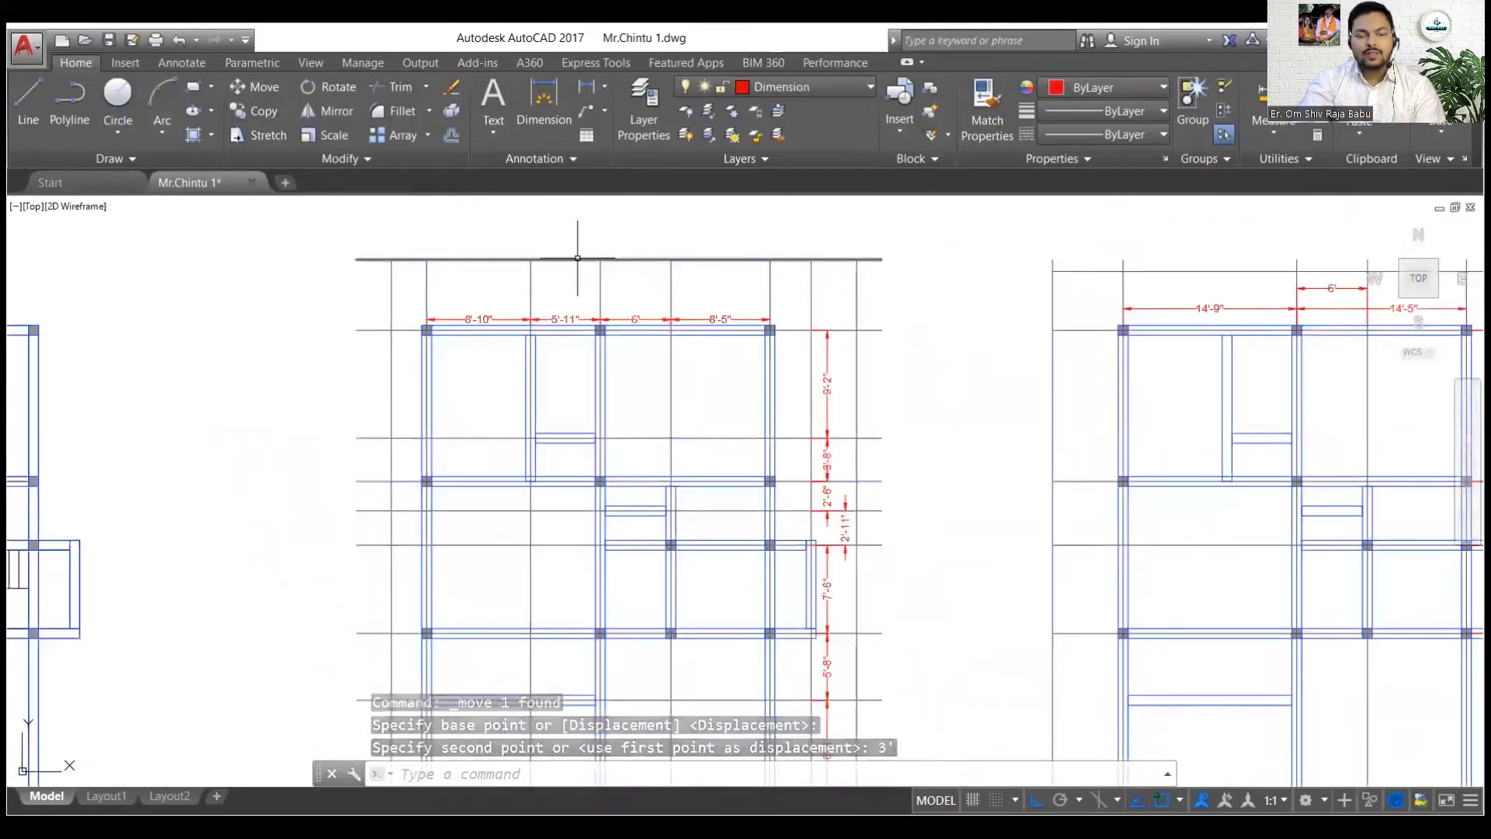
Move the upper and lower boundary lines of the beam-spacing layout's grid 3' inward
{"action": "left_click", "coordinate": [577, 258]}
{"action": "scroll", "coordinate": [653, 318], "scroll_direction": "down", "scroll_amount": 3}
{"action": "key", "text": "Return"}
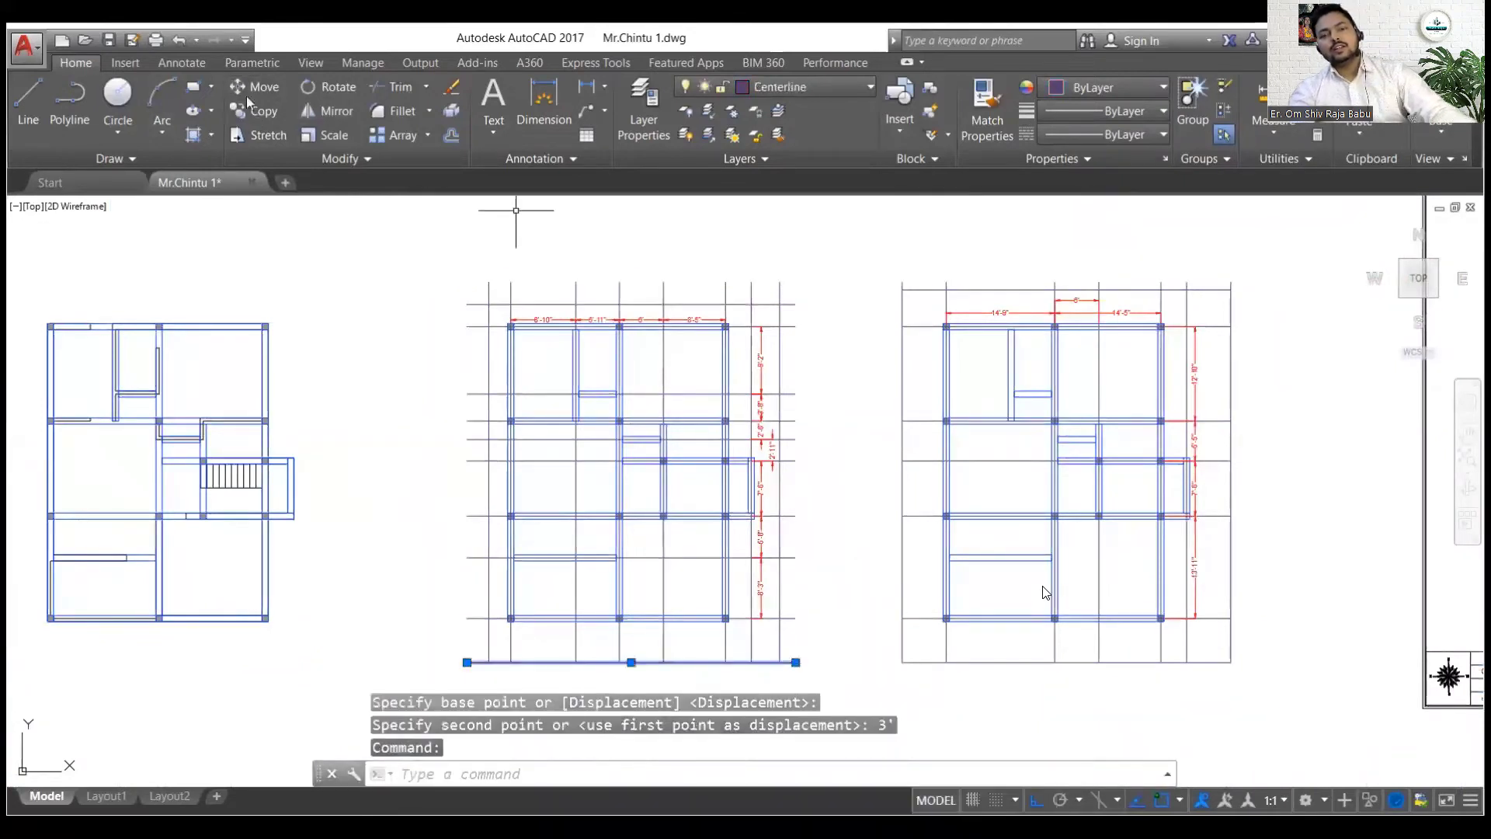
{"action": "key", "text": "Escape"}
Trim the beam-spacing grid lines that project beyond the relocated boundary lines
{"action": "mouse_move", "coordinate": [565, 608]}
{"action": "middle_mouse_down"}
{"action": "mouse_move", "coordinate": [578, 495]}
{"action": "mouse_move", "coordinate": [606, 516]}
{"action": "middle_mouse_up"}
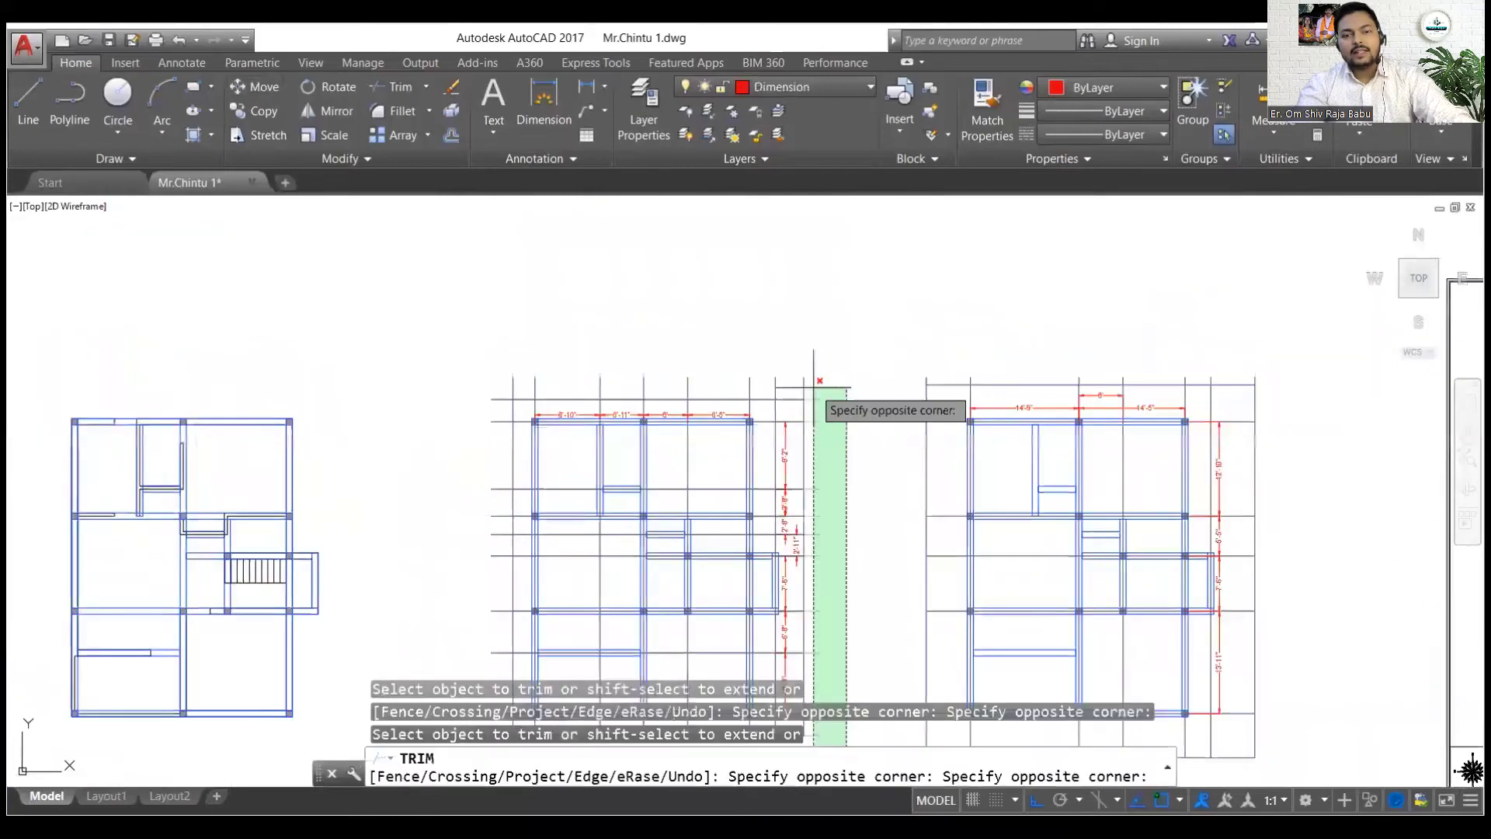
{"action": "left_click", "coordinate": [815, 393]}
{"action": "key", "text": "Escape"}
Copy the four boundary lines of the beam-spacing grid onto the same position around the column-spacing layout
{"action": "middle_click_drag", "start_coordinate": [442, 605], "coordinate": [319, 482]}
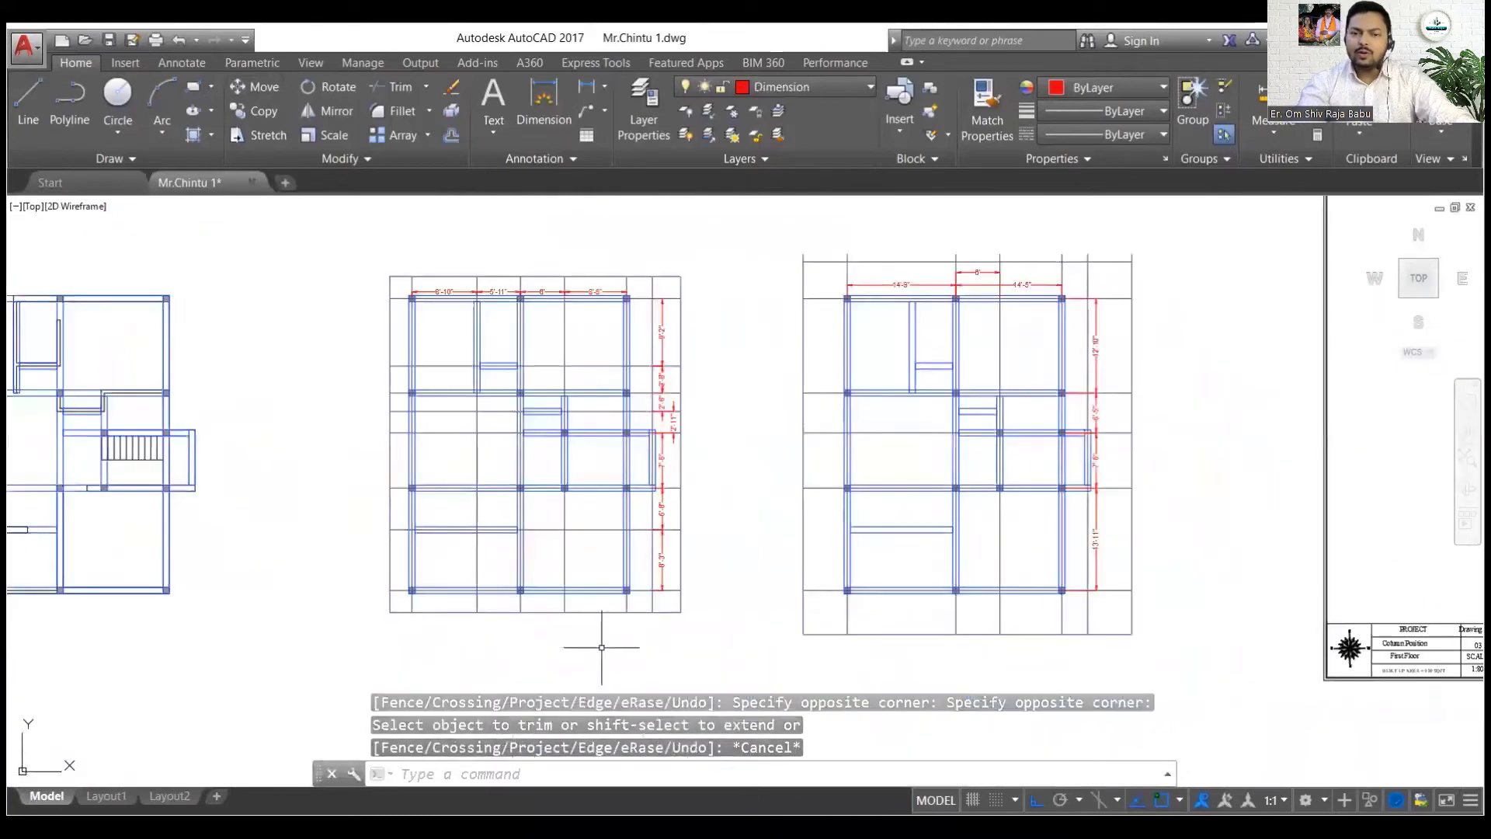
{"action": "left_click", "coordinate": [605, 611]}
{"action": "left_click", "coordinate": [681, 465]}
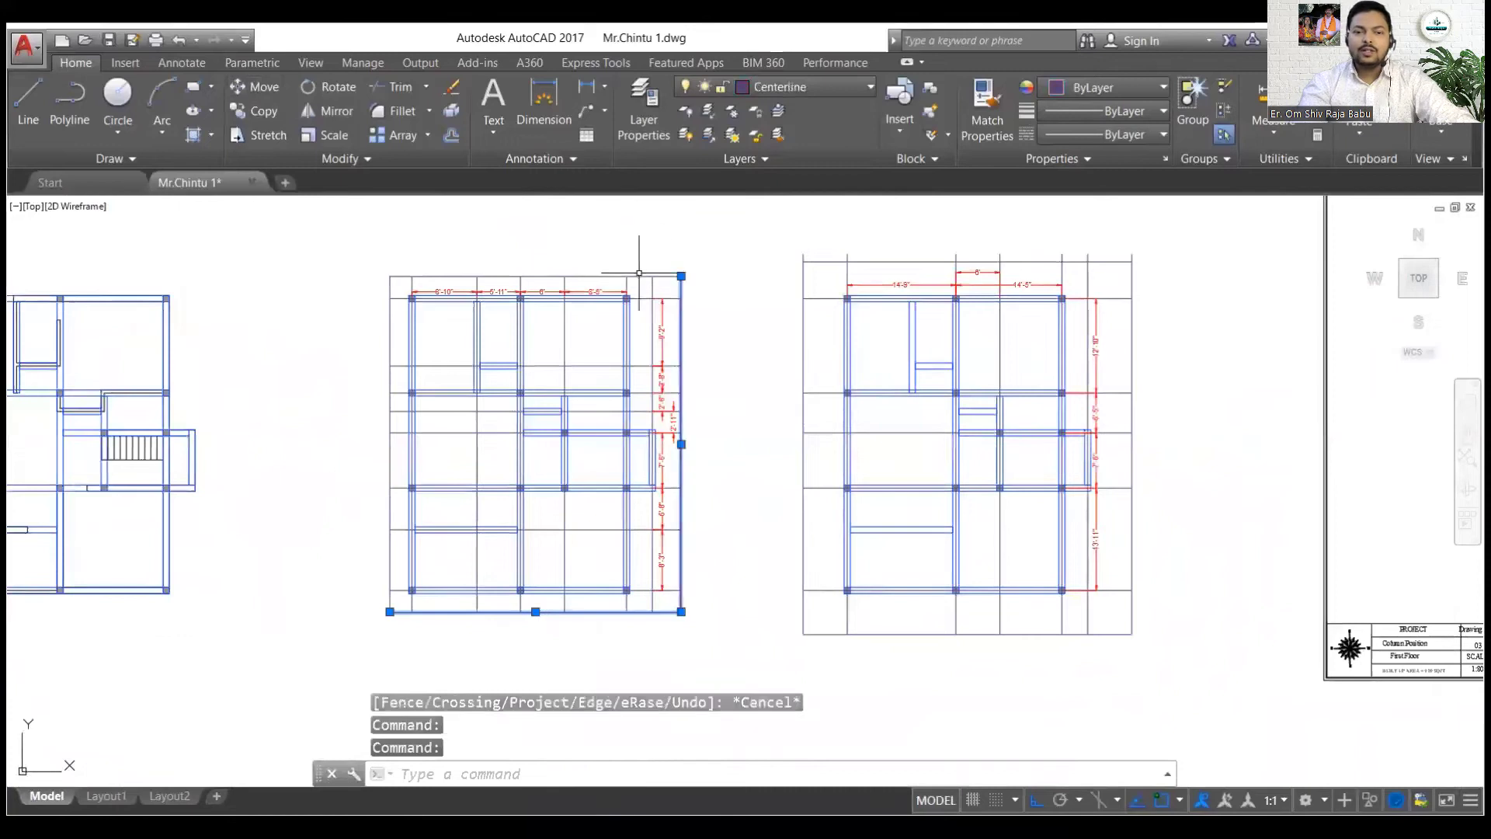
{"action": "left_click", "coordinate": [638, 275]}
{"action": "left_click", "coordinate": [390, 466]}
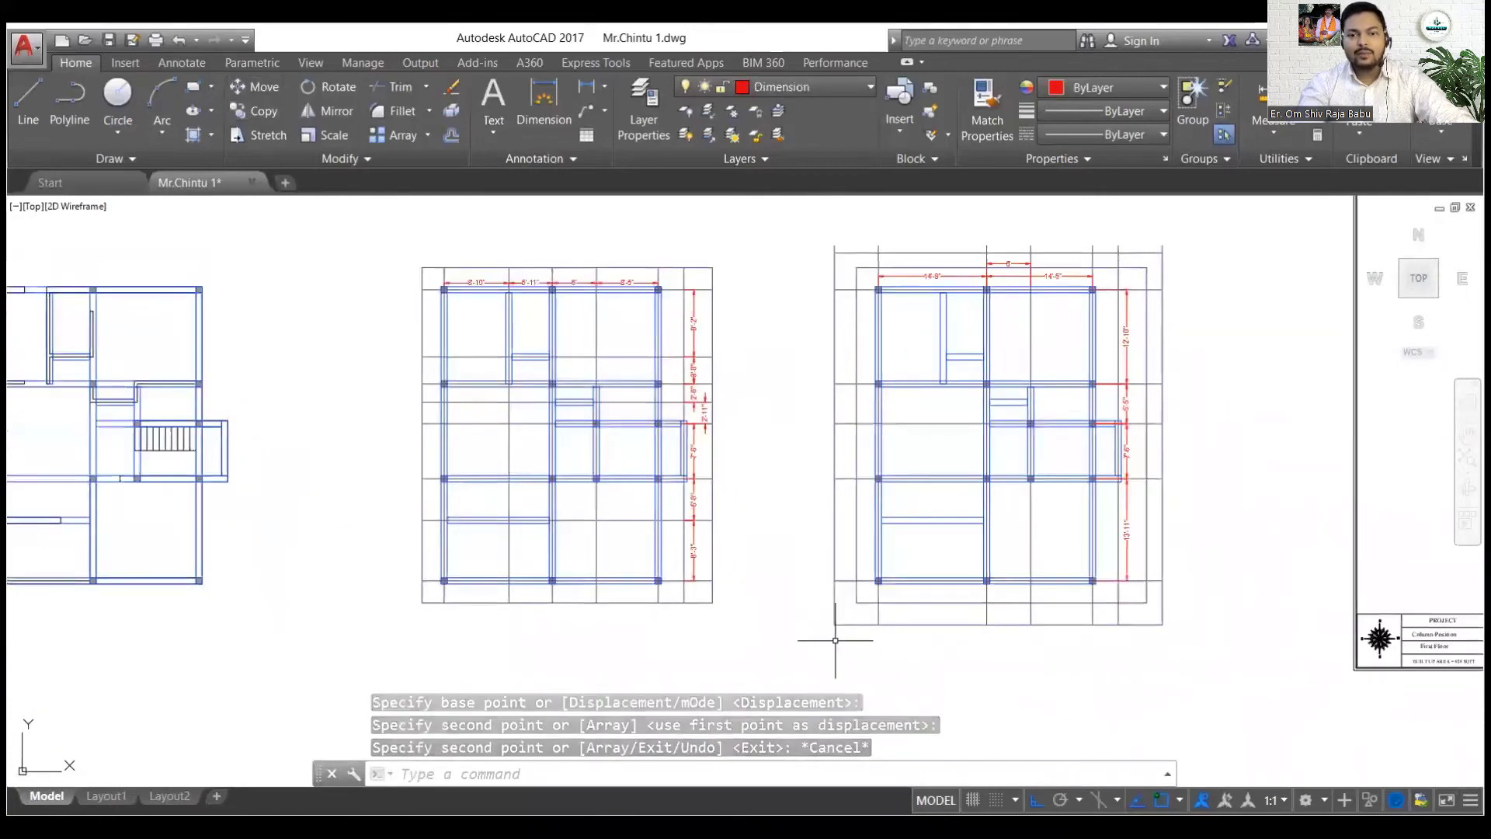
Erase the old outer boundary lines of the column-spacing layout's grid
{"action": "left_click_drag", "start_coordinate": [846, 632], "coordinate": [802, 609]}
{"action": "key", "text": "Delete"}
Lower the 6' dimension line beneath the 14'-5" dimension and trim the column-spacing grid lines to the new boundary
{"action": "scroll", "coordinate": [971, 262], "scroll_direction": "up", "scroll_amount": 5}
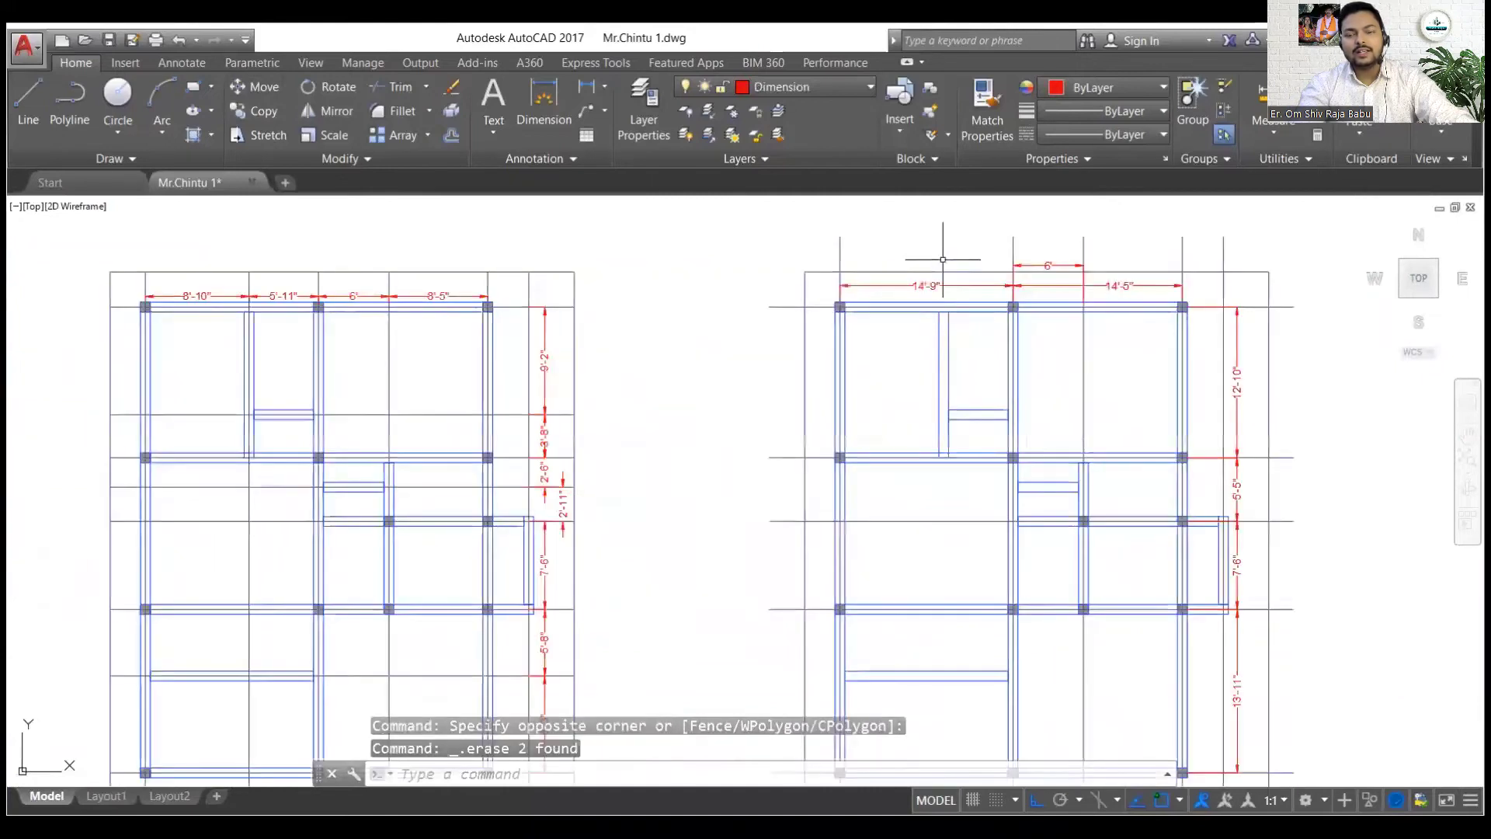
{"action": "left_click", "coordinate": [1010, 265]}
{"action": "key", "text": "Escape"}
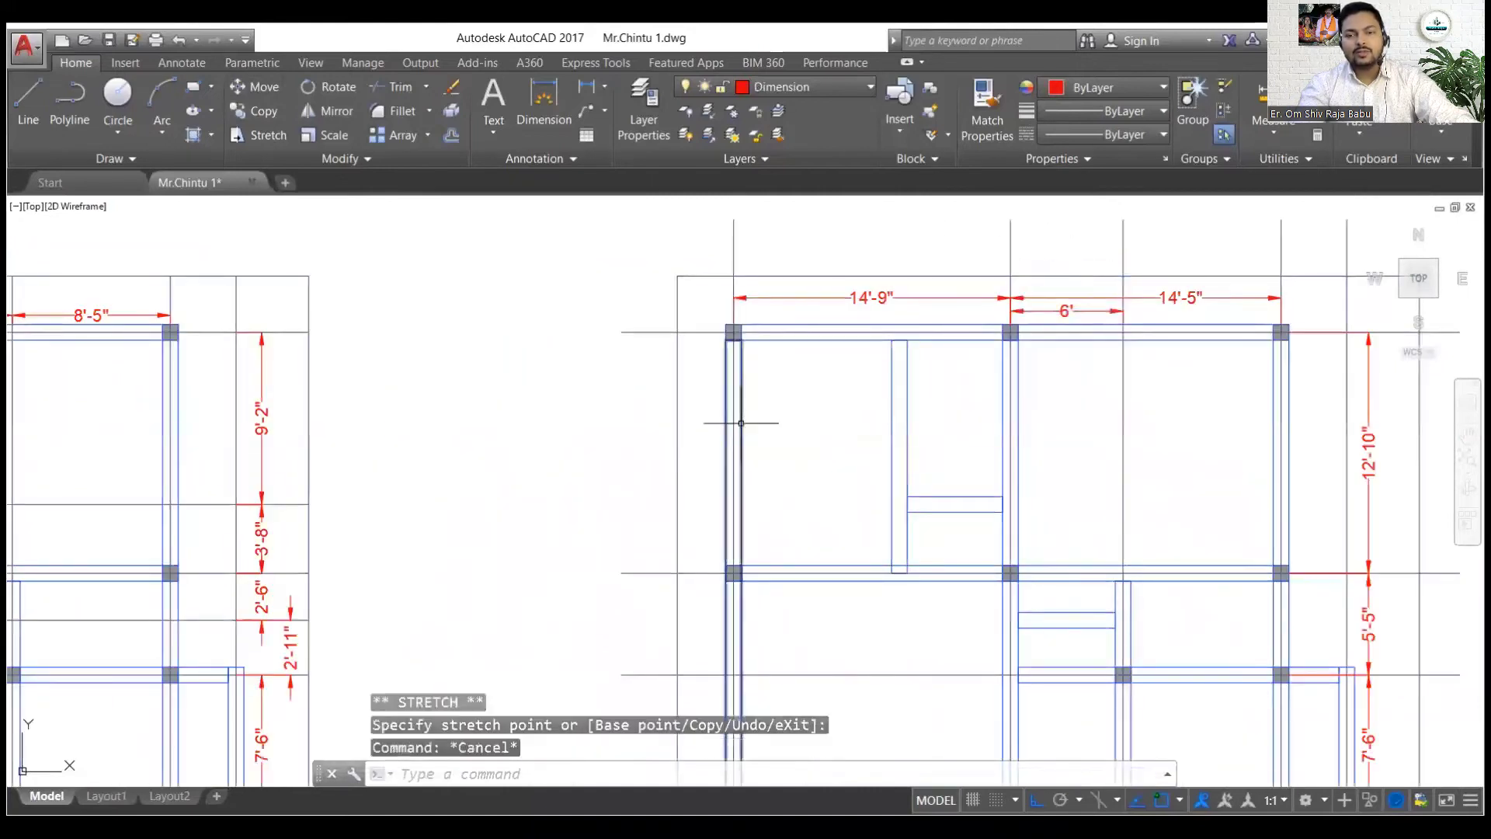
{"action": "scroll", "coordinate": [621, 427], "scroll_direction": "down", "scroll_amount": 3}
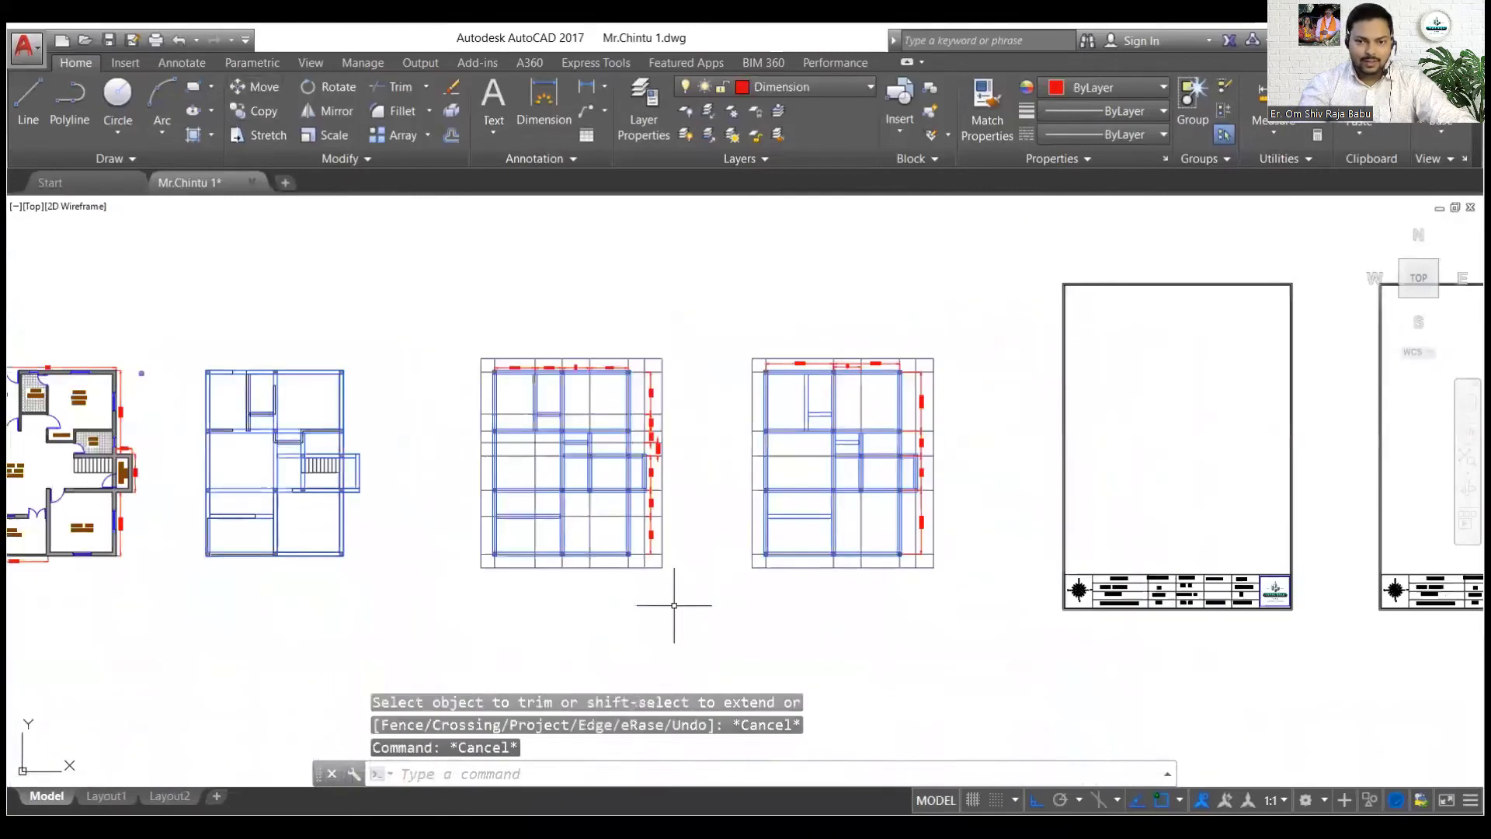
Erase all the boundary lines around both the beam-spacing and column-spacing grids
{"action": "scroll", "coordinate": [652, 528], "scroll_direction": "up", "scroll_amount": 3}
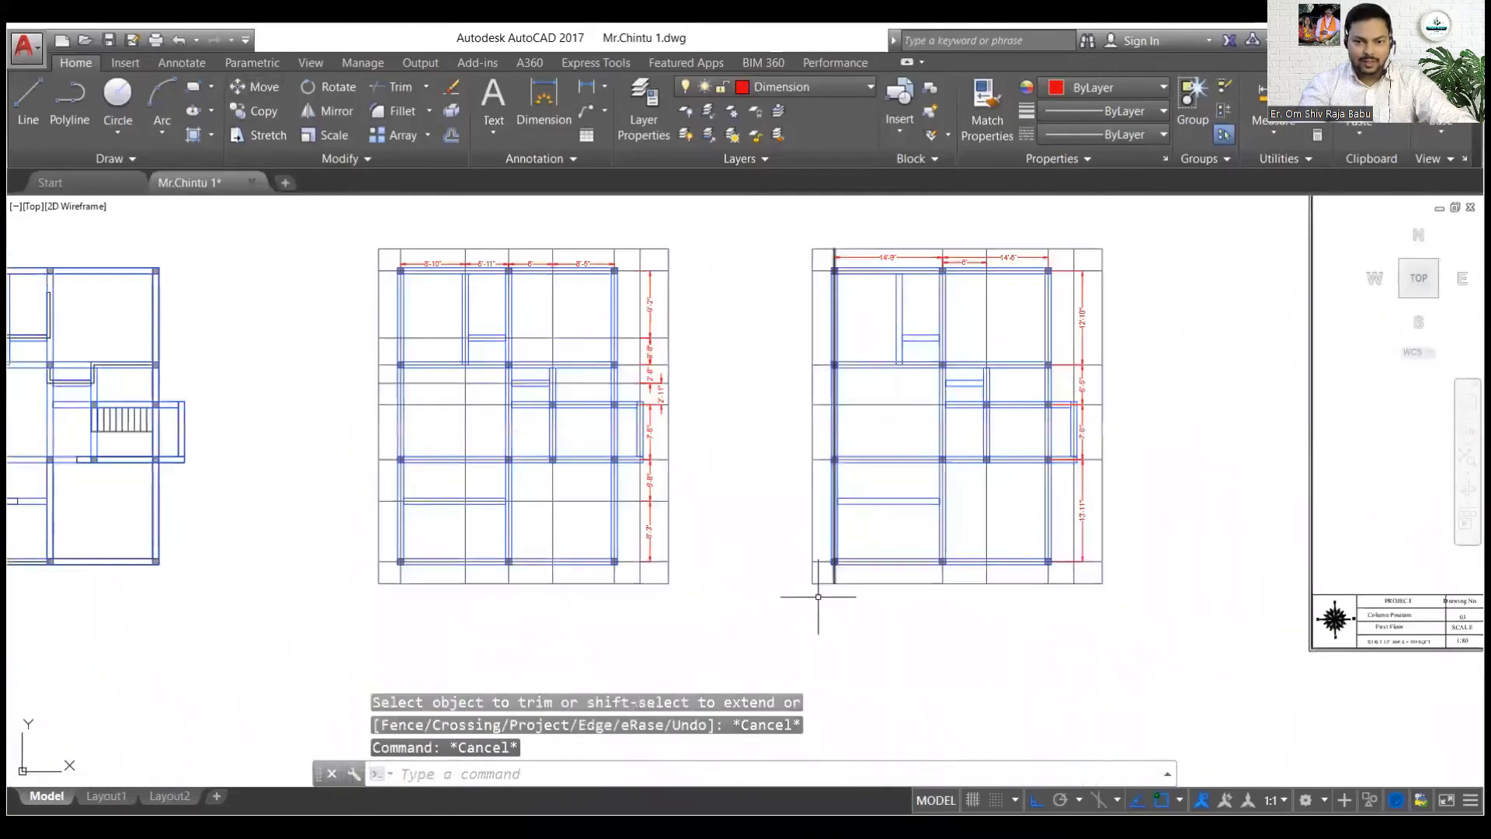
{"action": "scroll", "coordinate": [832, 607], "scroll_direction": "up", "scroll_amount": 6}
{"action": "left_click", "coordinate": [831, 583]}
{"action": "left_click", "coordinate": [761, 513]}
{"action": "left_click", "coordinate": [243, 556]}
{"action": "left_click", "coordinate": [179, 519]}
{"action": "scroll", "coordinate": [243, 556], "scroll_direction": "down", "scroll_amount": 4}
{"action": "middle_click_drag", "start_coordinate": [243, 435], "coordinate": [543, 633]}
{"action": "scroll", "coordinate": [51, 211], "scroll_direction": "up", "scroll_amount": 2}
{"action": "scroll", "coordinate": [948, 406], "scroll_direction": "down", "scroll_amount": 5}
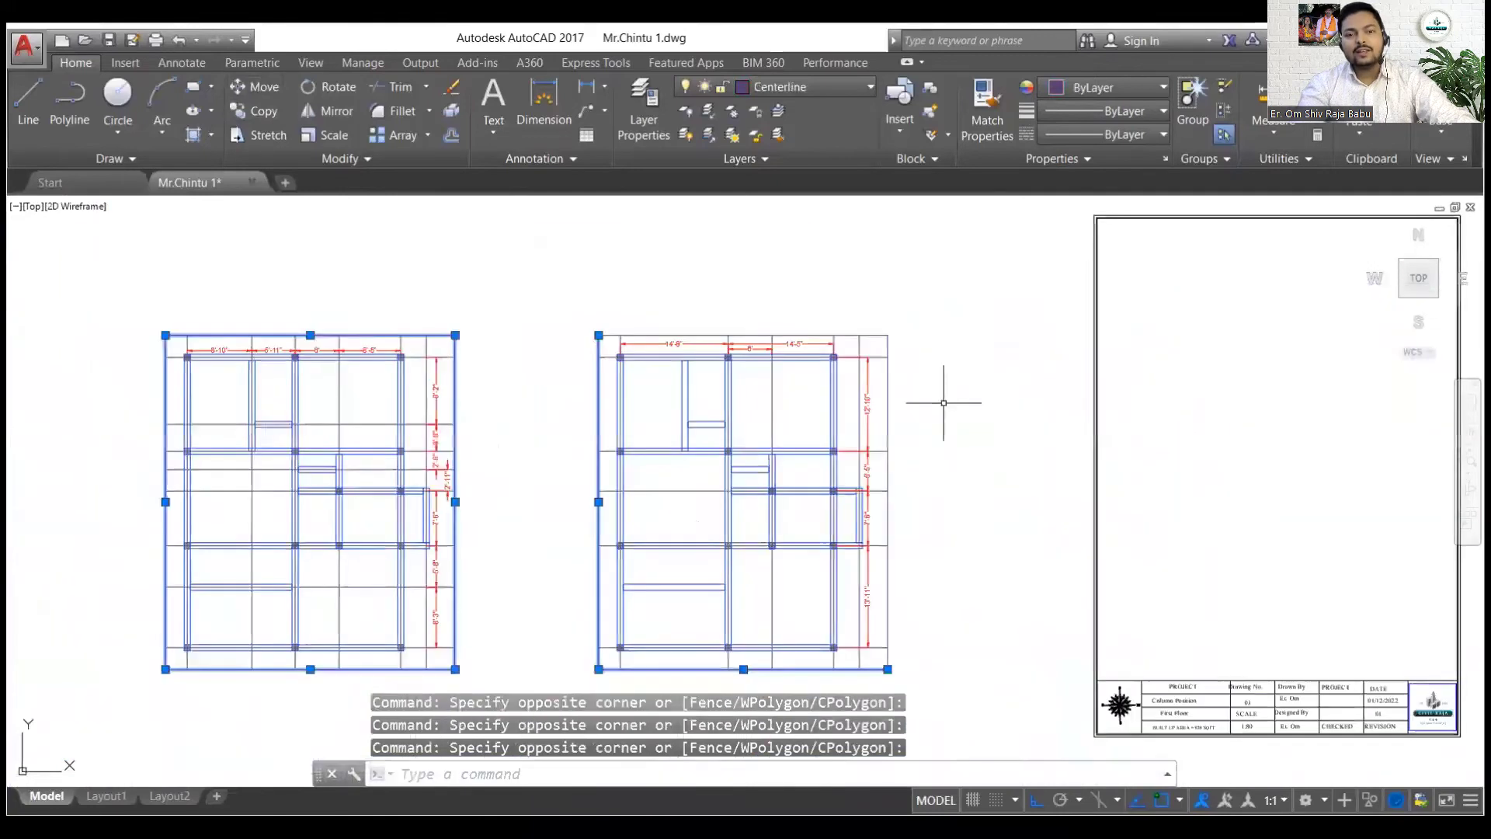
{"action": "key", "text": "Delete"}
Make Centerline the current layer and draw a circle of radius 10" at the upper end of the column layout's leftmost grid line
{"action": "scroll", "coordinate": [1097, 397], "scroll_direction": "up", "scroll_amount": 2}
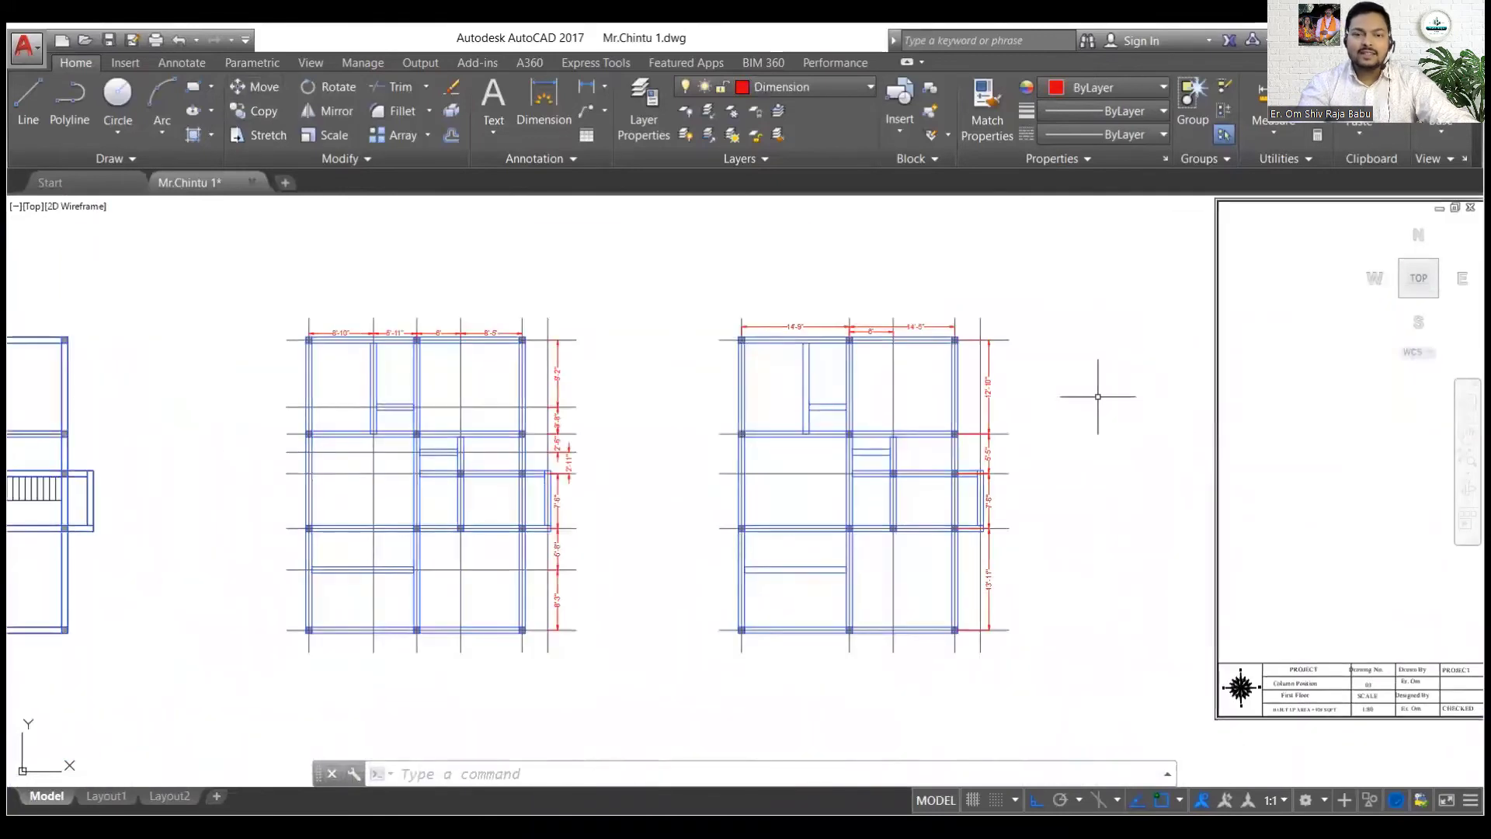
{"action": "mouse_move", "coordinate": [755, 376]}
{"action": "middle_mouse_down"}
{"action": "mouse_move", "coordinate": [1174, 296]}
{"action": "mouse_move", "coordinate": [845, 369]}
{"action": "middle_mouse_up"}
{"action": "left_click", "coordinate": [790, 89]}
{"action": "left_click", "coordinate": [780, 146]}
{"action": "scroll", "coordinate": [854, 311], "scroll_direction": "up", "scroll_amount": 8}
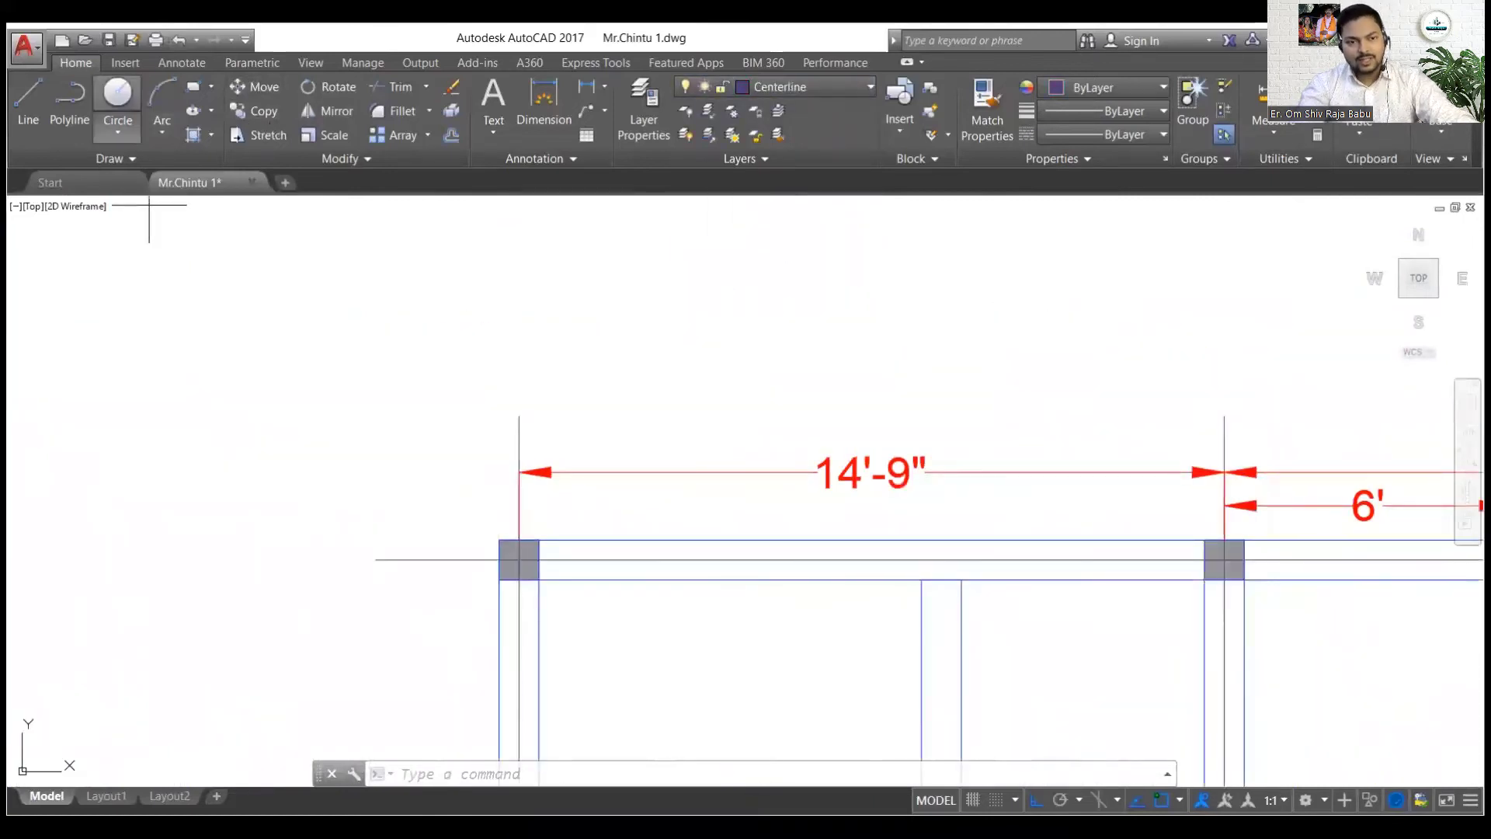
{"action": "left_click", "coordinate": [118, 93]}
{"action": "left_click", "coordinate": [518, 417]}
{"action": "type", "text": "10\""}
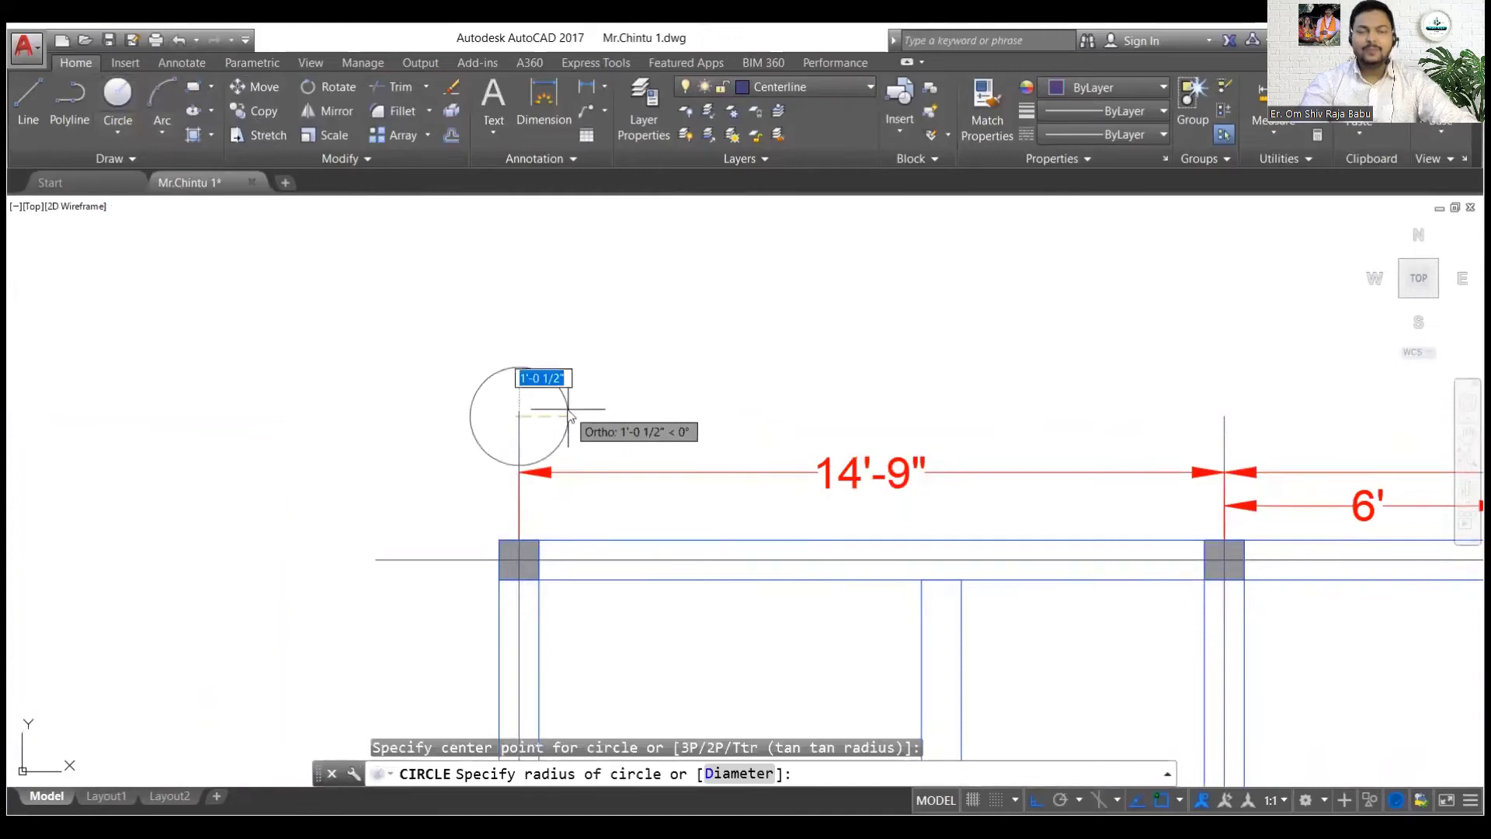
{"action": "key", "text": "Return"}
Move the circle up so its lowest point sits on the upper end of the leftmost grid line
{"action": "left_click", "coordinate": [604, 402]}
{"action": "left_click", "coordinate": [409, 229]}
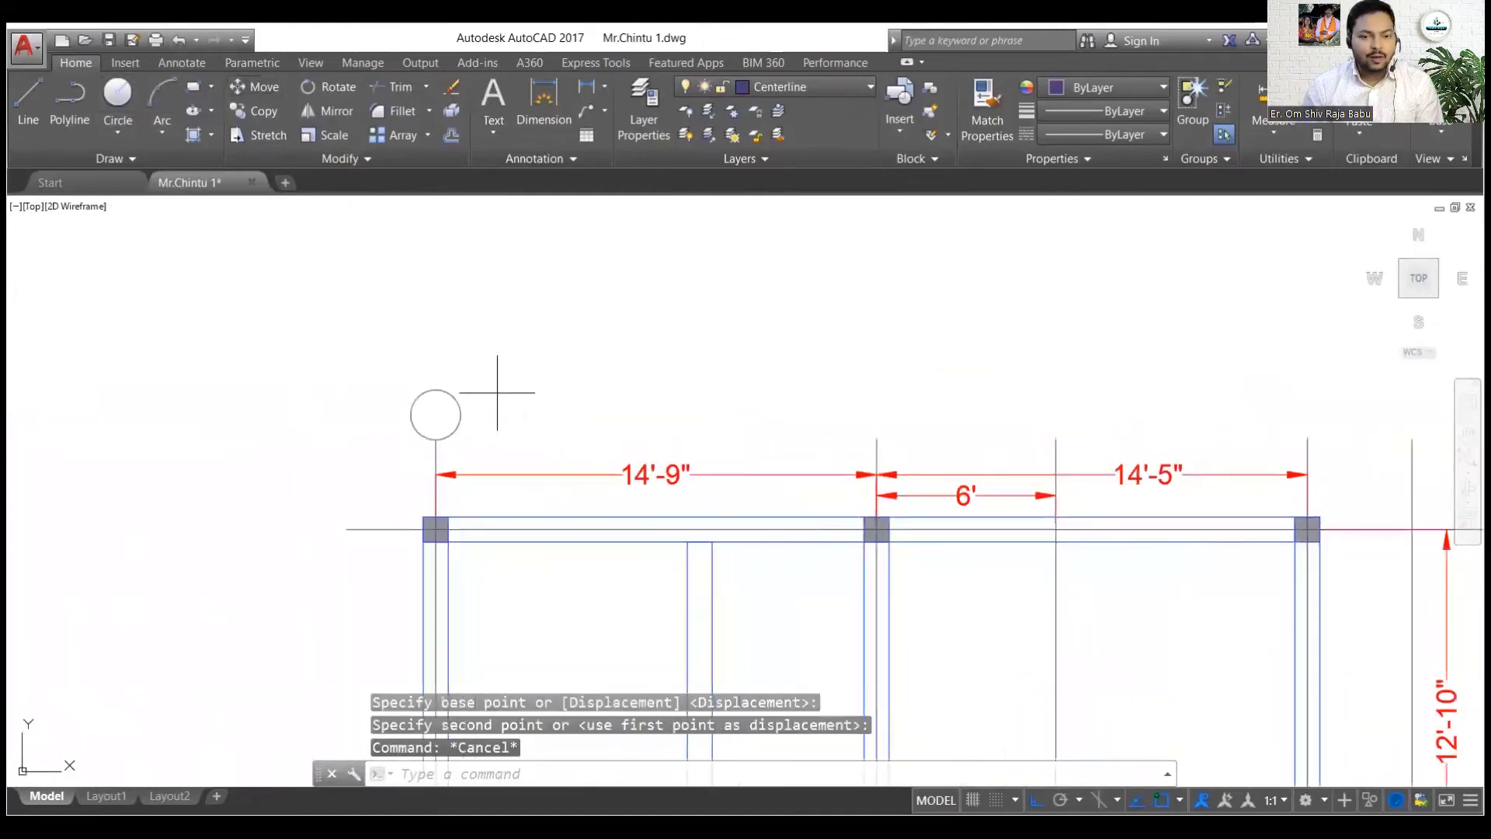
{"action": "left_click", "coordinate": [497, 392]}
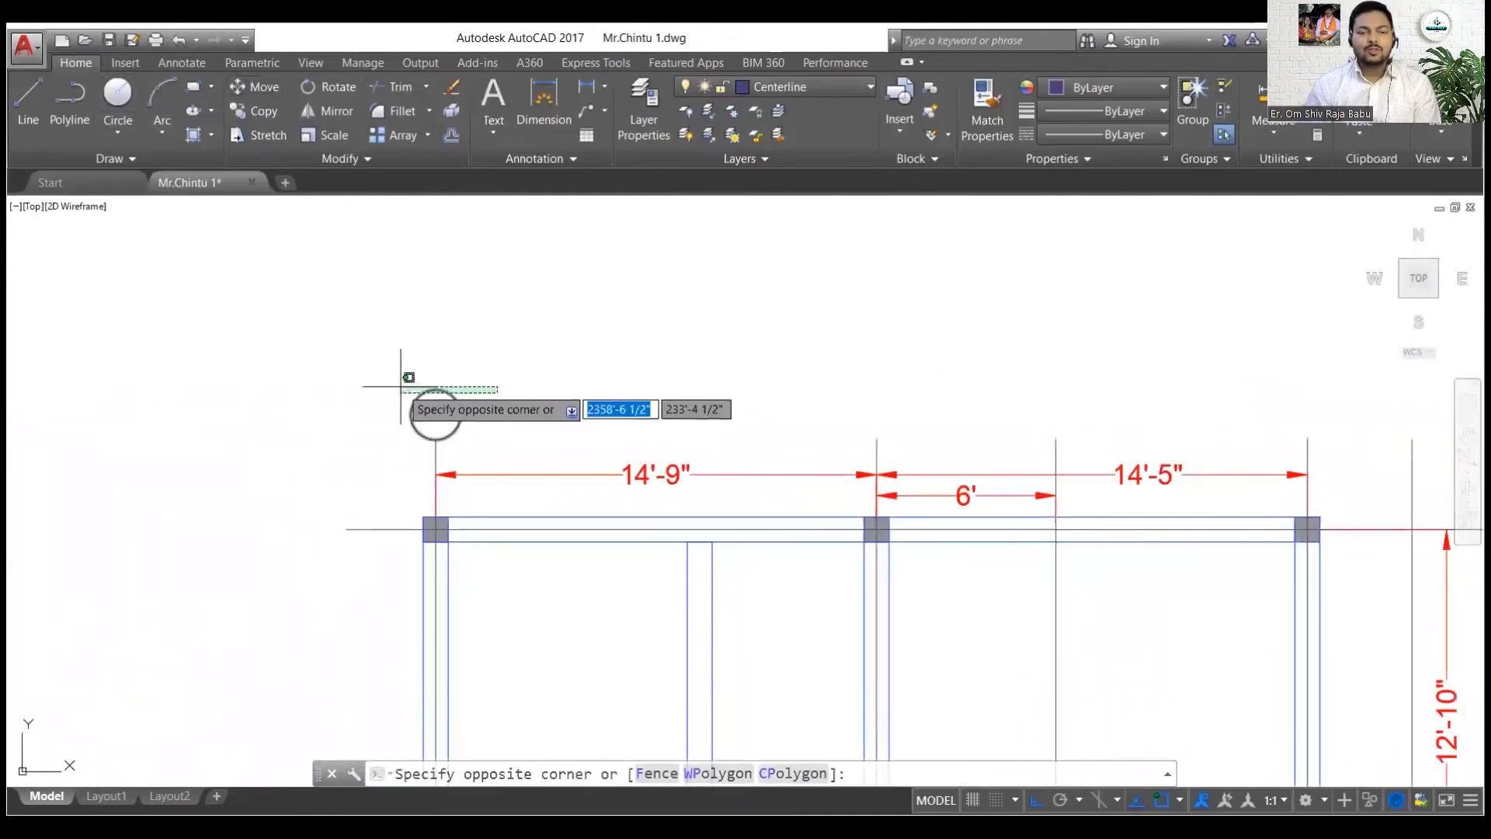
{"action": "key", "text": "Escape"}
Add the multiline text A inside the grid circle, using the T8 style in Times New Roman
{"action": "scroll", "coordinate": [402, 386], "scroll_direction": "up", "scroll_amount": 4}
{"action": "left_click", "coordinate": [617, 458]}
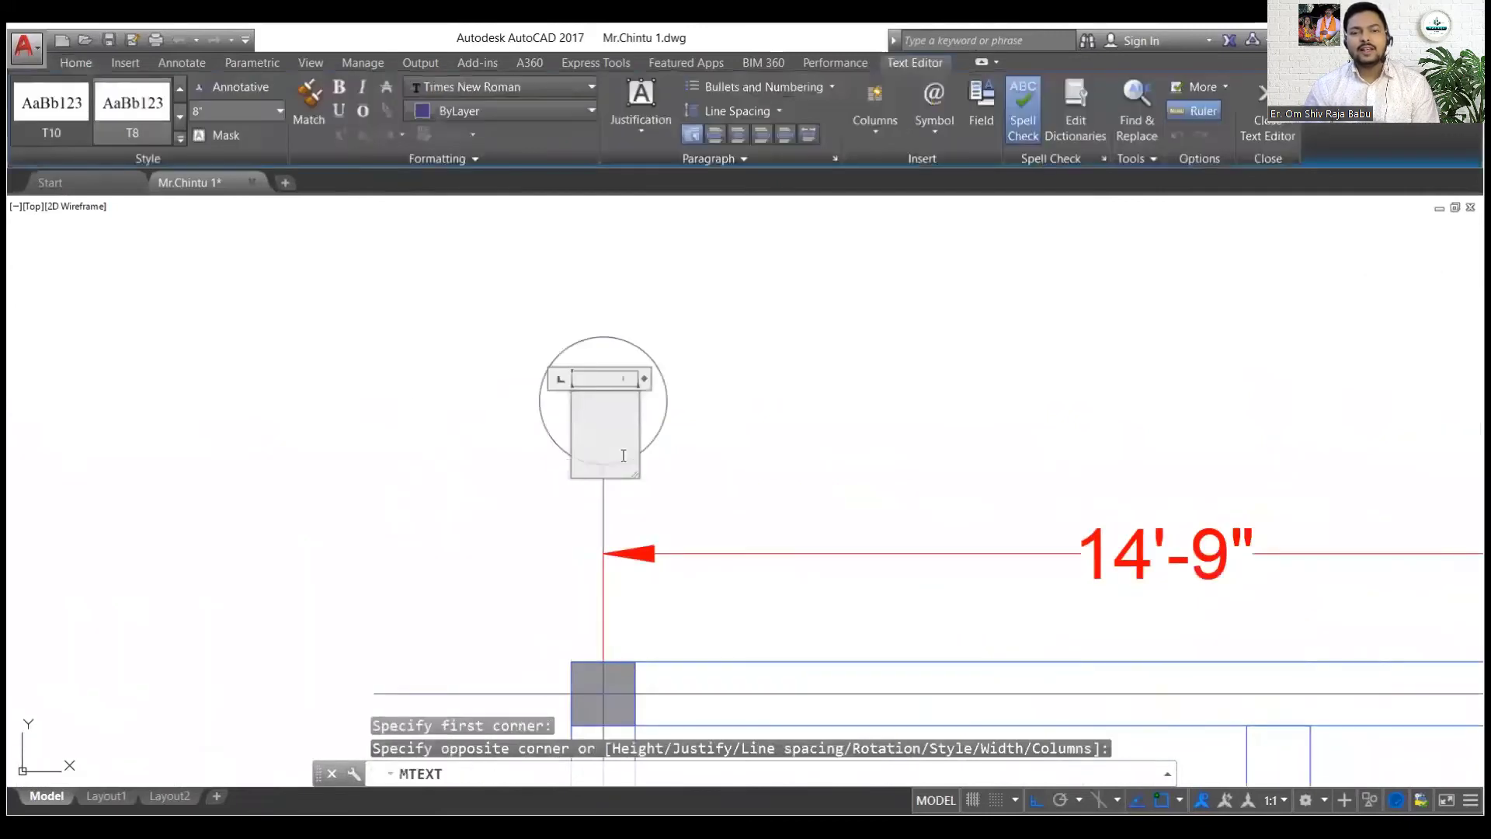
{"action": "type", "text": "A"}
{"action": "scroll", "coordinate": [658, 447], "scroll_direction": "up", "scroll_amount": 1}
Move the letter A up to the centre of its grid circle
{"action": "left_click", "coordinate": [756, 406]}
{"action": "left_click", "coordinate": [546, 397]}
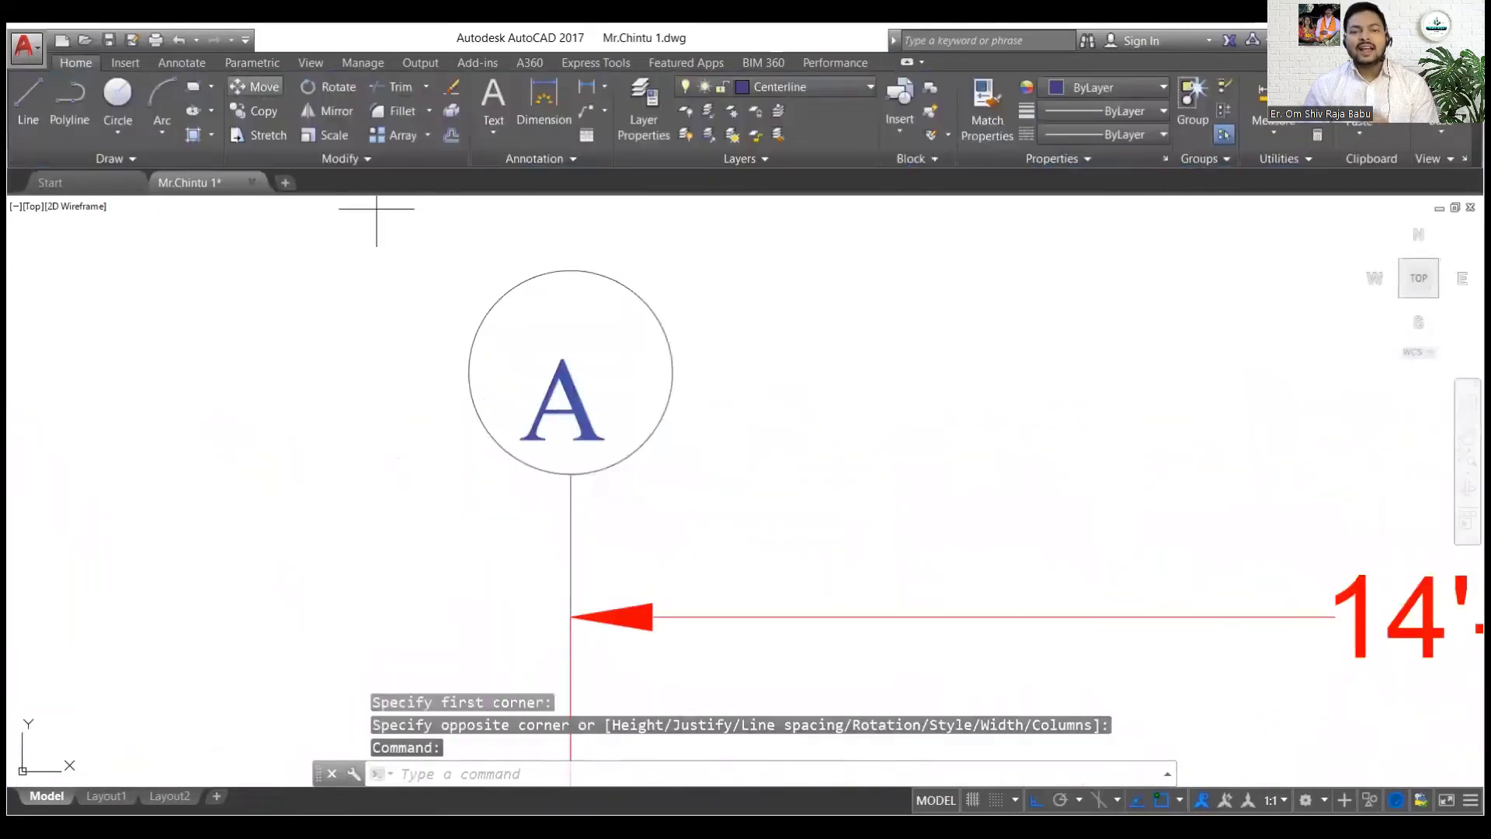
{"action": "type", "text": "m"}
{"action": "key", "text": "Return"}
{"action": "key", "text": "F8"}
{"action": "key", "text": "F8"}
{"action": "left_click", "coordinate": [573, 439]}
{"action": "left_click", "coordinate": [573, 388]}
{"action": "key", "text": "F8"}
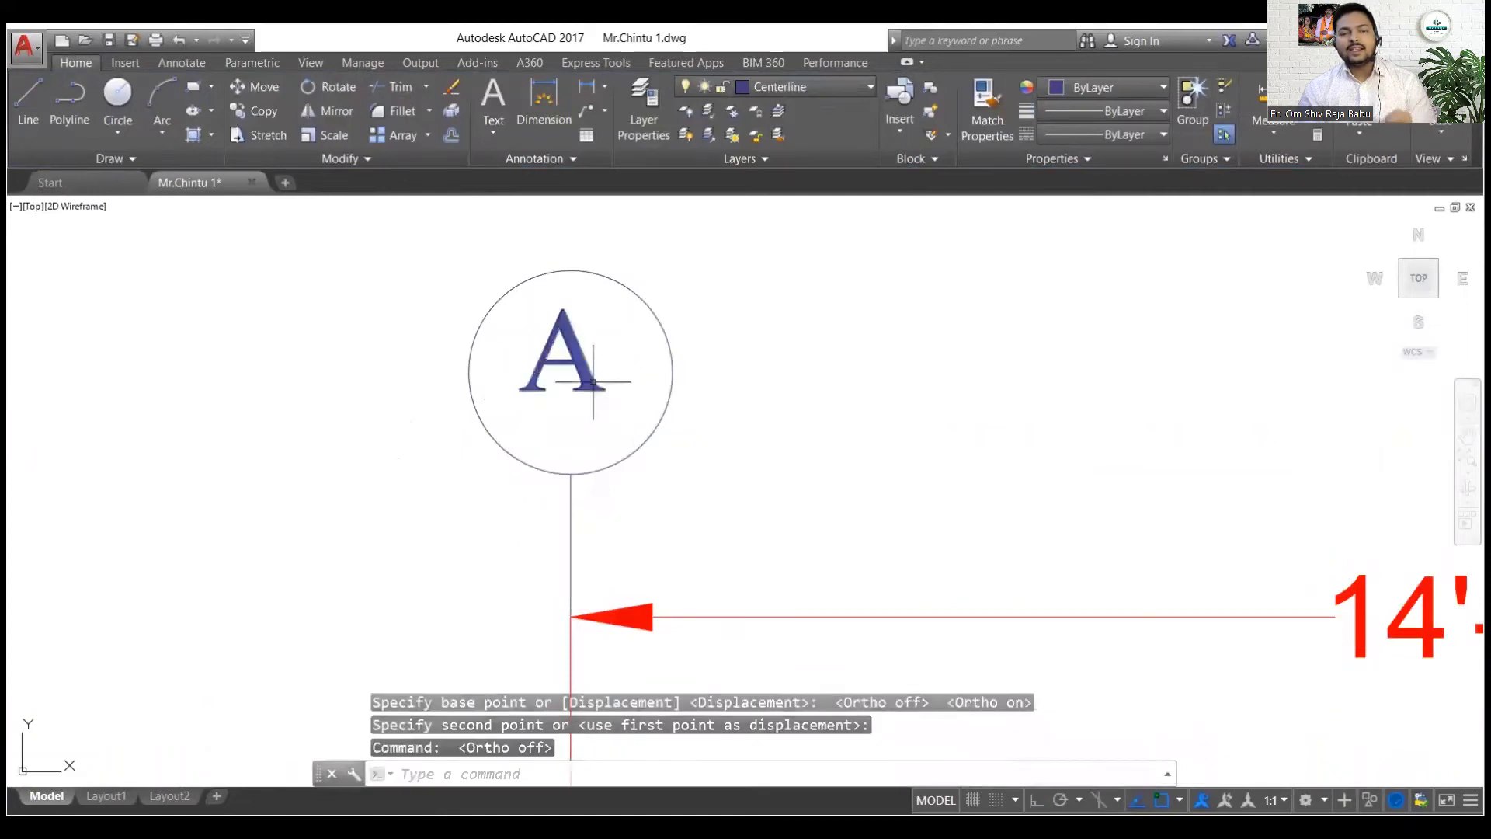
{"action": "key", "text": "Escape"}
Copy the A grid bubble onto the upper ends of the other four vertical grid lines
{"action": "scroll", "coordinate": [443, 466], "scroll_direction": "down", "scroll_amount": 2}
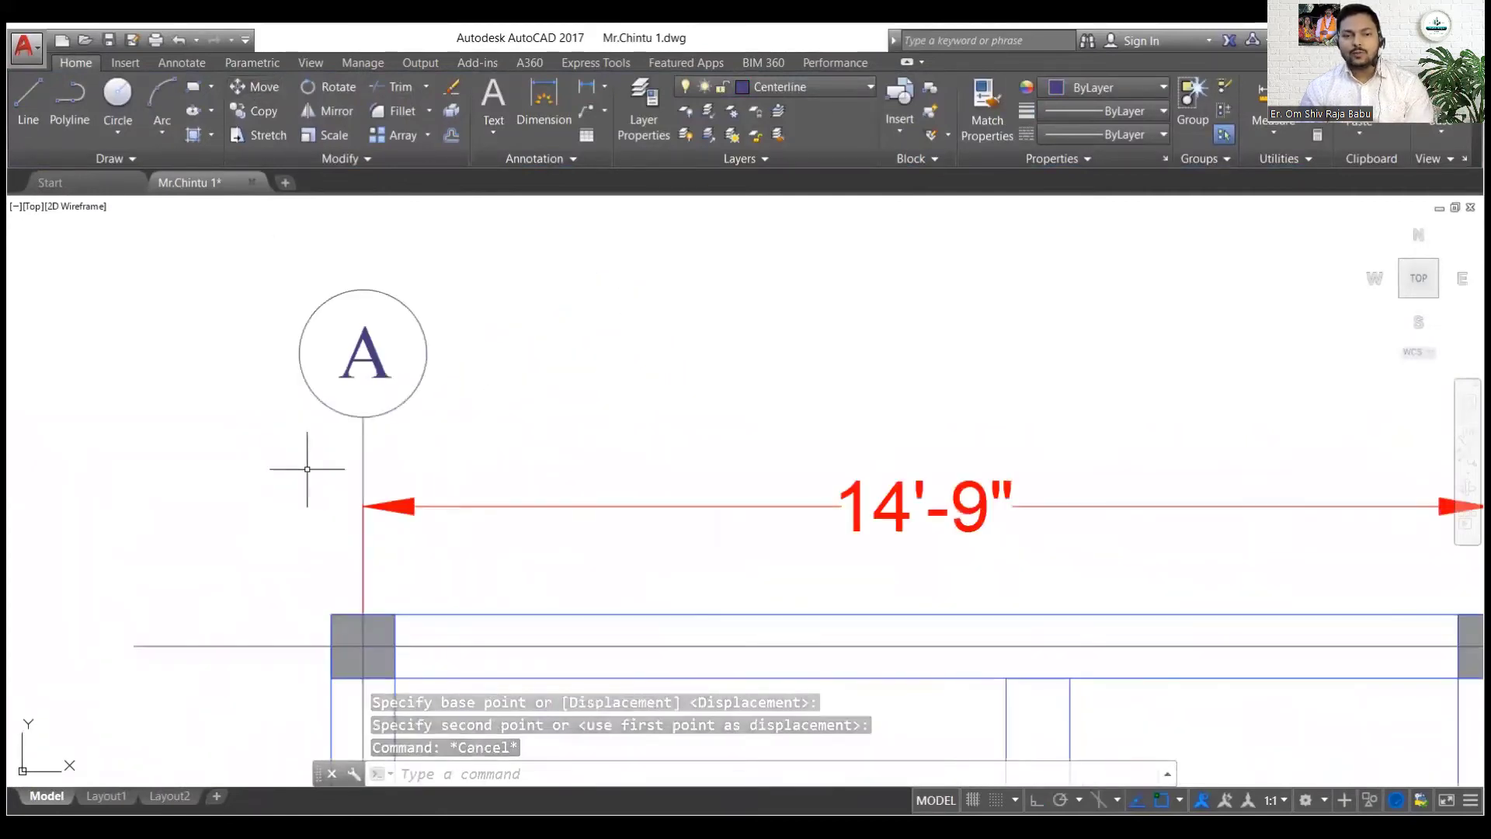
{"action": "scroll", "coordinate": [306, 466], "scroll_direction": "down", "scroll_amount": 2}
{"action": "left_click", "coordinate": [347, 440]}
{"action": "left_click", "coordinate": [272, 392]}
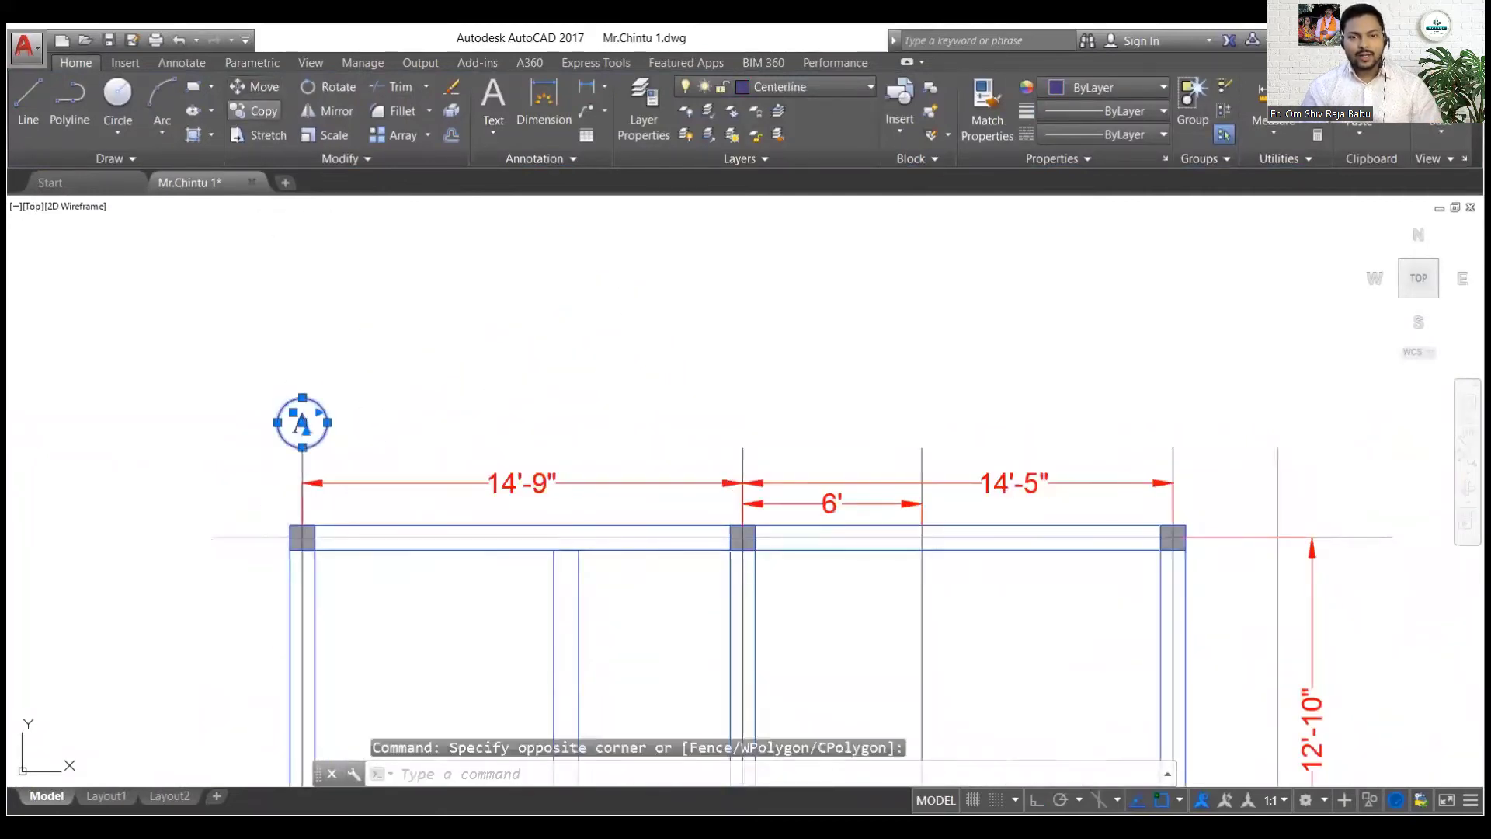
{"action": "left_click", "coordinate": [256, 110]}
{"action": "left_click", "coordinate": [302, 448]}
{"action": "left_click", "coordinate": [742, 448]}
{"action": "left_click", "coordinate": [921, 448]}
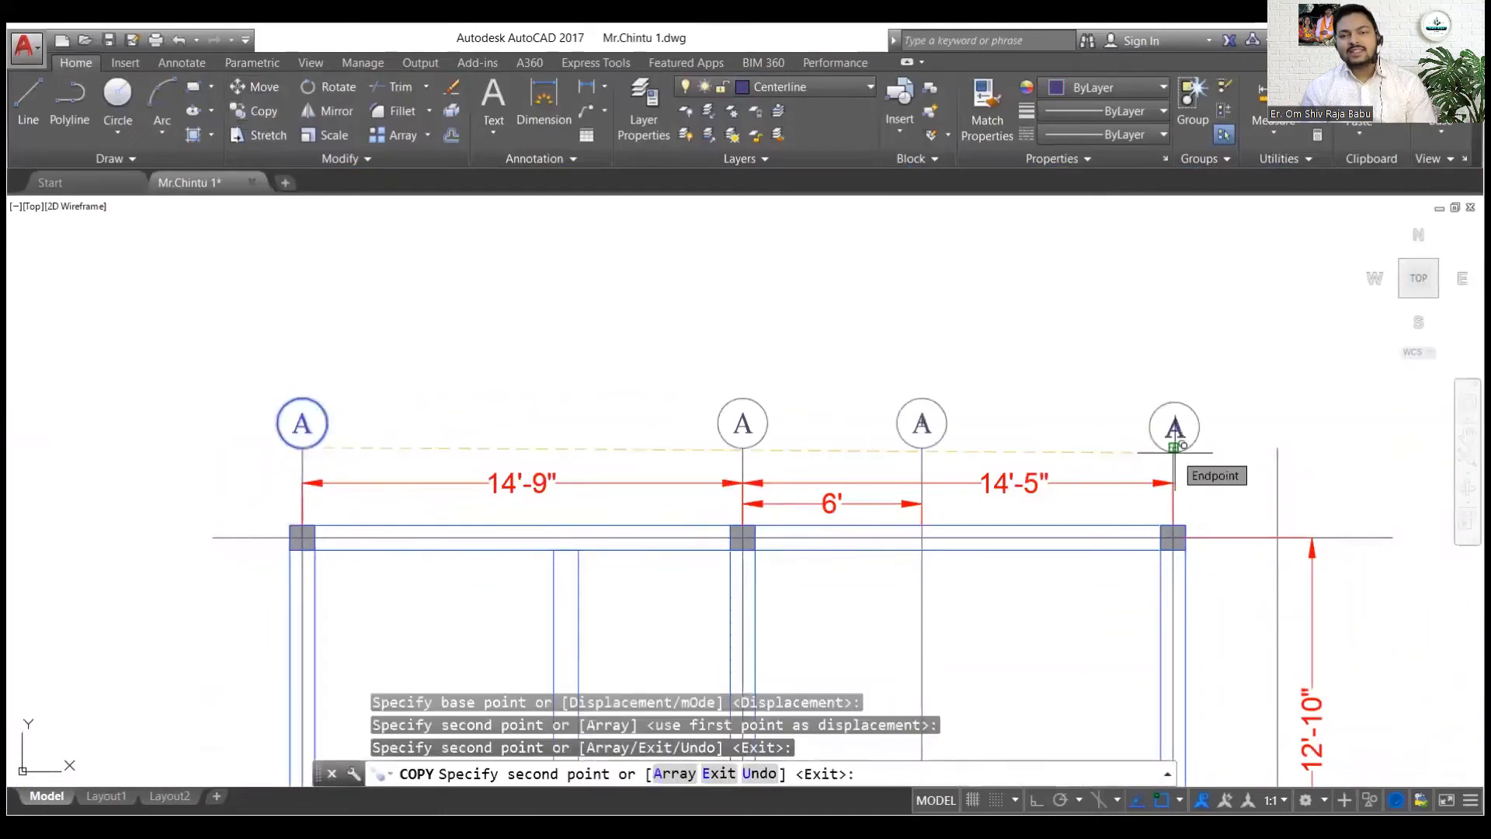
{"action": "left_click", "coordinate": [1174, 448]}
{"action": "key", "text": "Escape"}
Relabel the second and third grid bubbles as B and C
{"action": "scroll", "coordinate": [715, 478], "scroll_direction": "up", "scroll_amount": 2}
{"action": "double_click", "coordinate": [743, 425]}
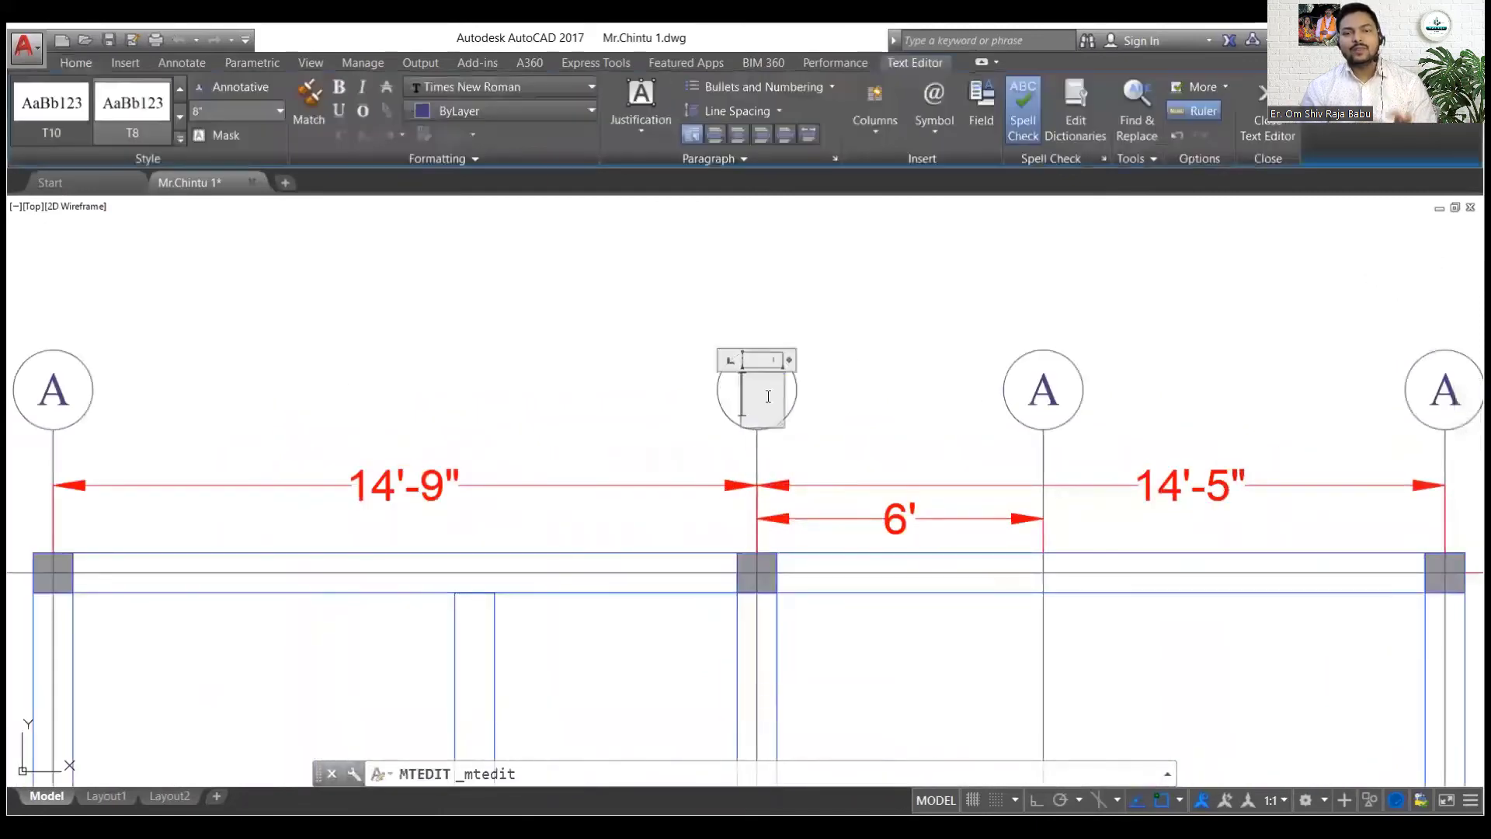
{"action": "left_click", "coordinate": [1048, 400]}
{"action": "double_click", "coordinate": [1042, 393]}
{"action": "key", "text": "Delete"}
{"action": "type", "text": "C"}
Relabel the fourth and fifth grid bubbles as D and E
{"action": "left_click", "coordinate": [1444, 396]}
{"action": "middle_click_drag", "start_coordinate": [1451, 396], "coordinate": [1154, 407]}
{"action": "double_click", "coordinate": [1153, 405]}
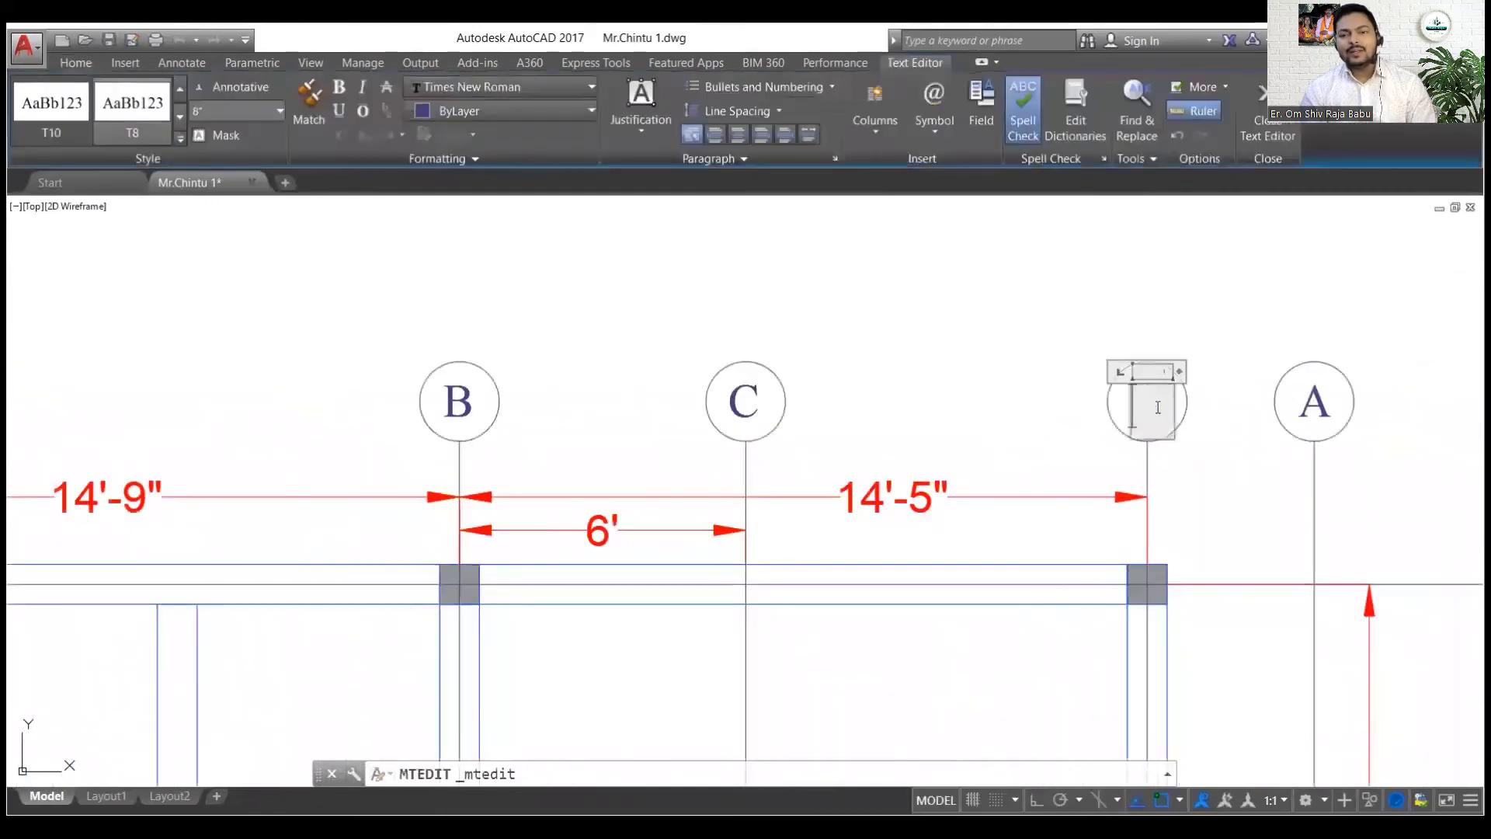
{"action": "left_click", "coordinate": [1313, 399]}
{"action": "double_click", "coordinate": [1314, 403]}
{"action": "key", "text": "BackSpace"}
{"action": "type", "text": "E"}
{"action": "left_click", "coordinate": [1388, 456]}
Copy the row of grid bubbles A to E onto the lower ends of the vertical grid lines
{"action": "scroll", "coordinate": [1387, 457], "scroll_direction": "down", "scroll_amount": 2}
{"action": "middle_click_drag", "start_coordinate": [1387, 457], "coordinate": [1120, 328]}
{"action": "scroll", "coordinate": [950, 340], "scroll_direction": "down", "scroll_amount": 1}
{"action": "middle_click_drag", "start_coordinate": [1142, 386], "coordinate": [1170, 371]}
{"action": "key", "text": "Escape"}
{"action": "scroll", "coordinate": [655, 292], "scroll_direction": "up", "scroll_amount": 1}
{"action": "middle_click_drag", "start_coordinate": [1423, 307], "coordinate": [1239, 319]}
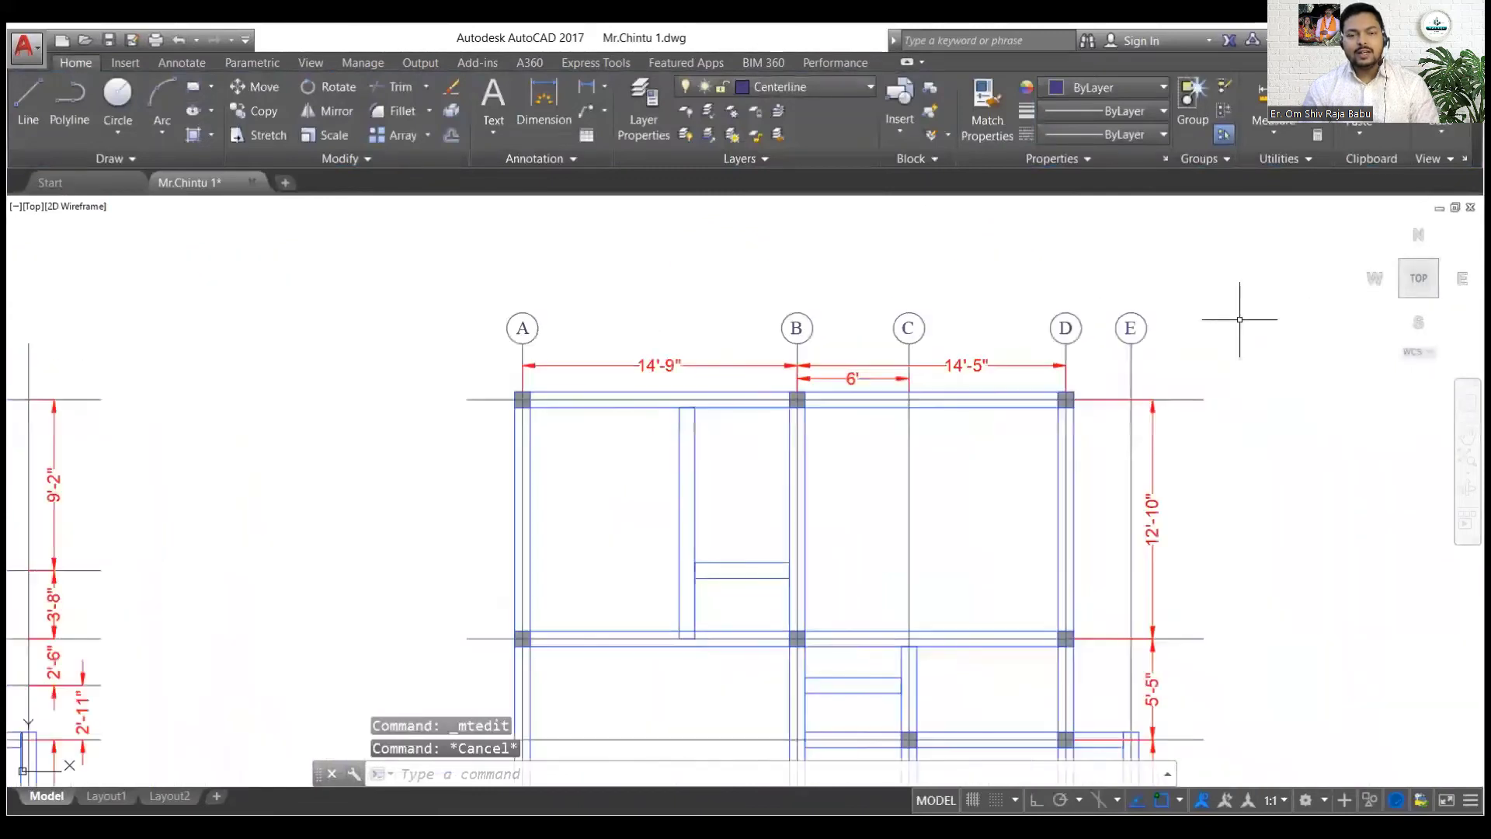
{"action": "left_click", "coordinate": [1224, 308]}
{"action": "left_click", "coordinate": [499, 283]}
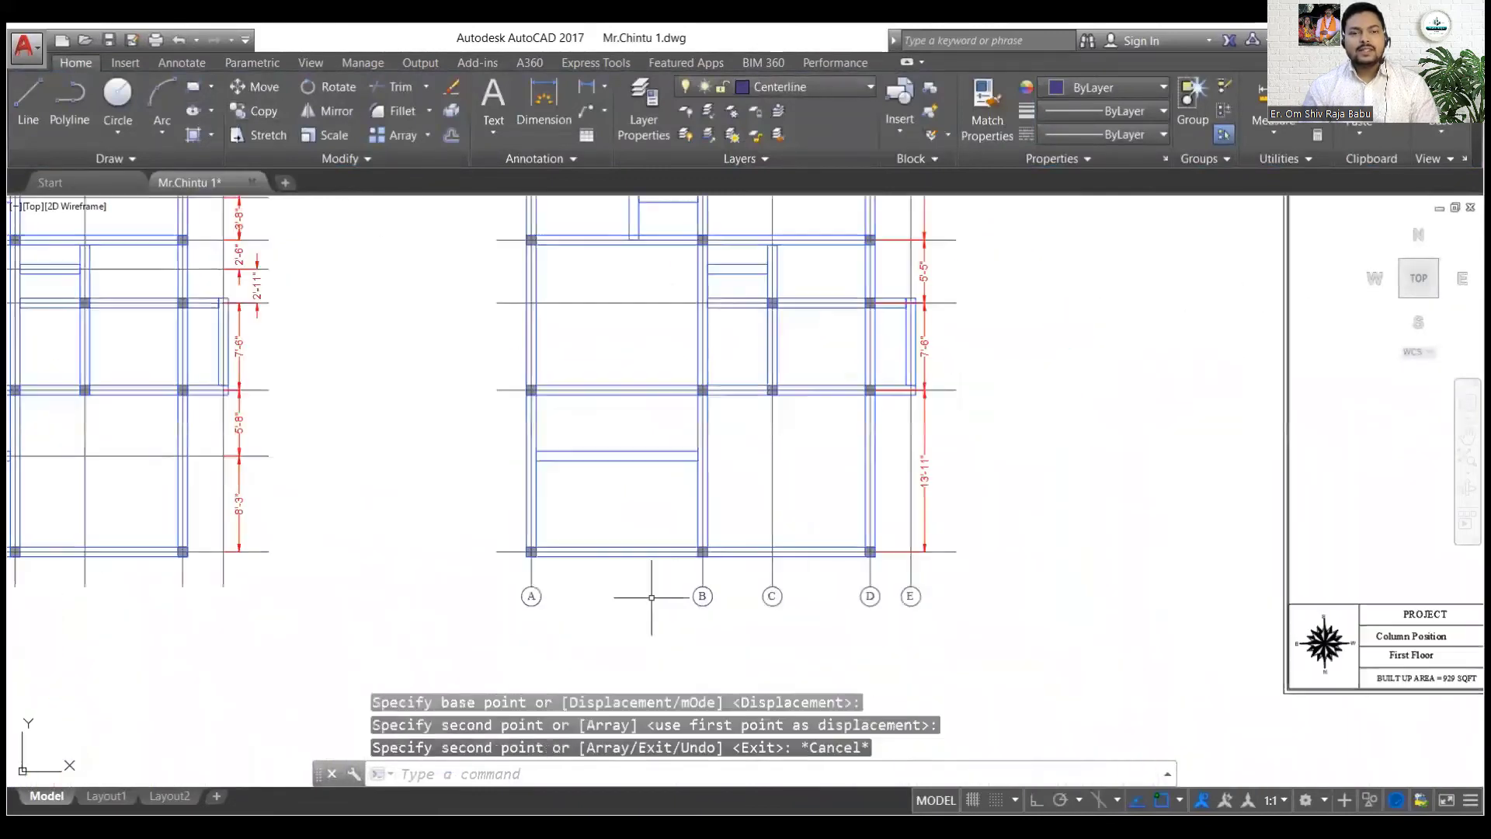
Copy the upper A bubble onto the left end of the topmost horizontal grid line
{"action": "scroll", "coordinate": [965, 576], "scroll_direction": "up", "scroll_amount": 5}
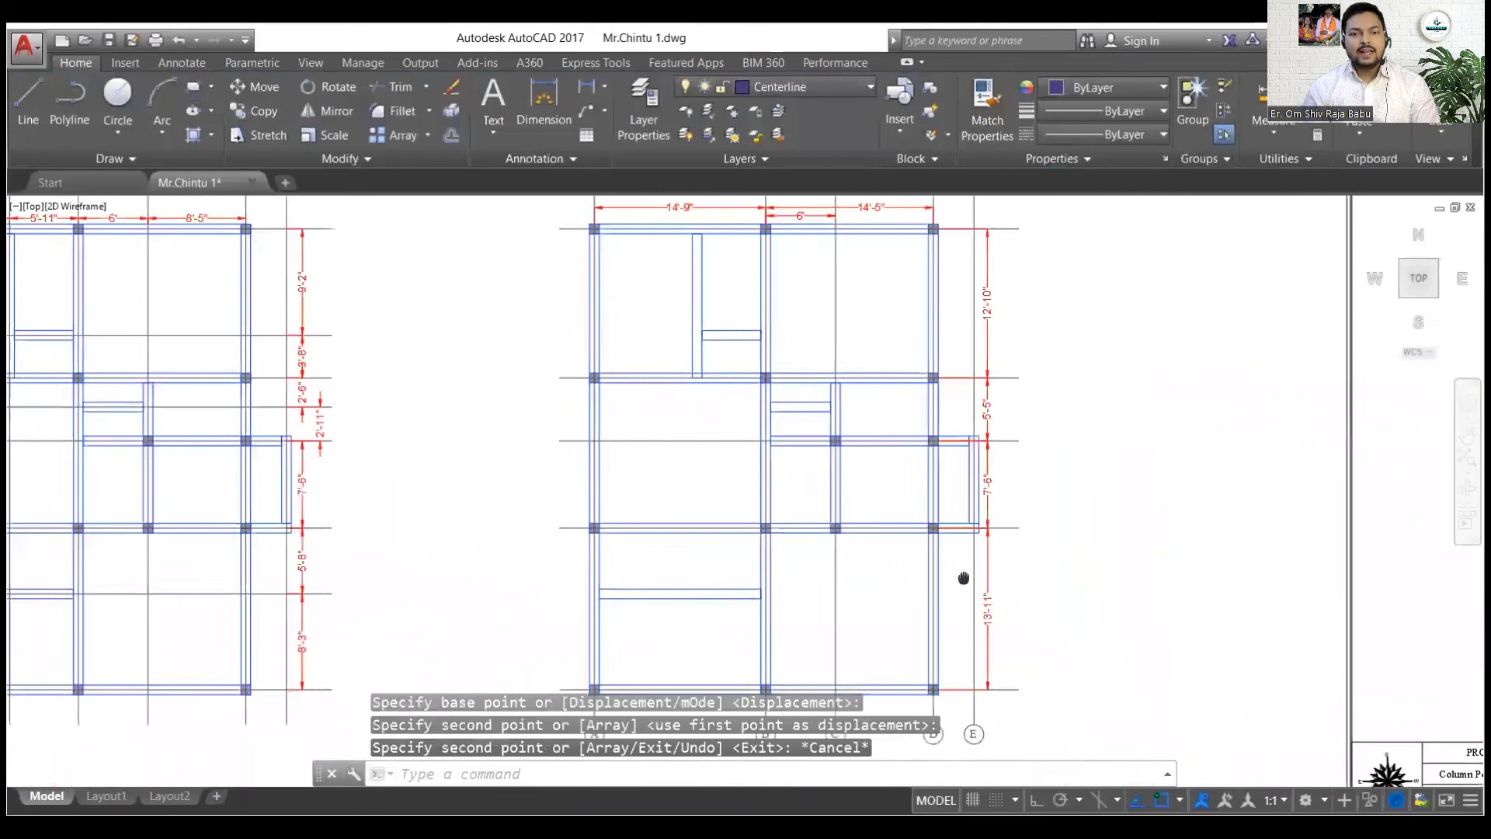
{"action": "scroll", "coordinate": [743, 259], "scroll_direction": "up", "scroll_amount": 3}
{"action": "left_click", "coordinate": [772, 286]}
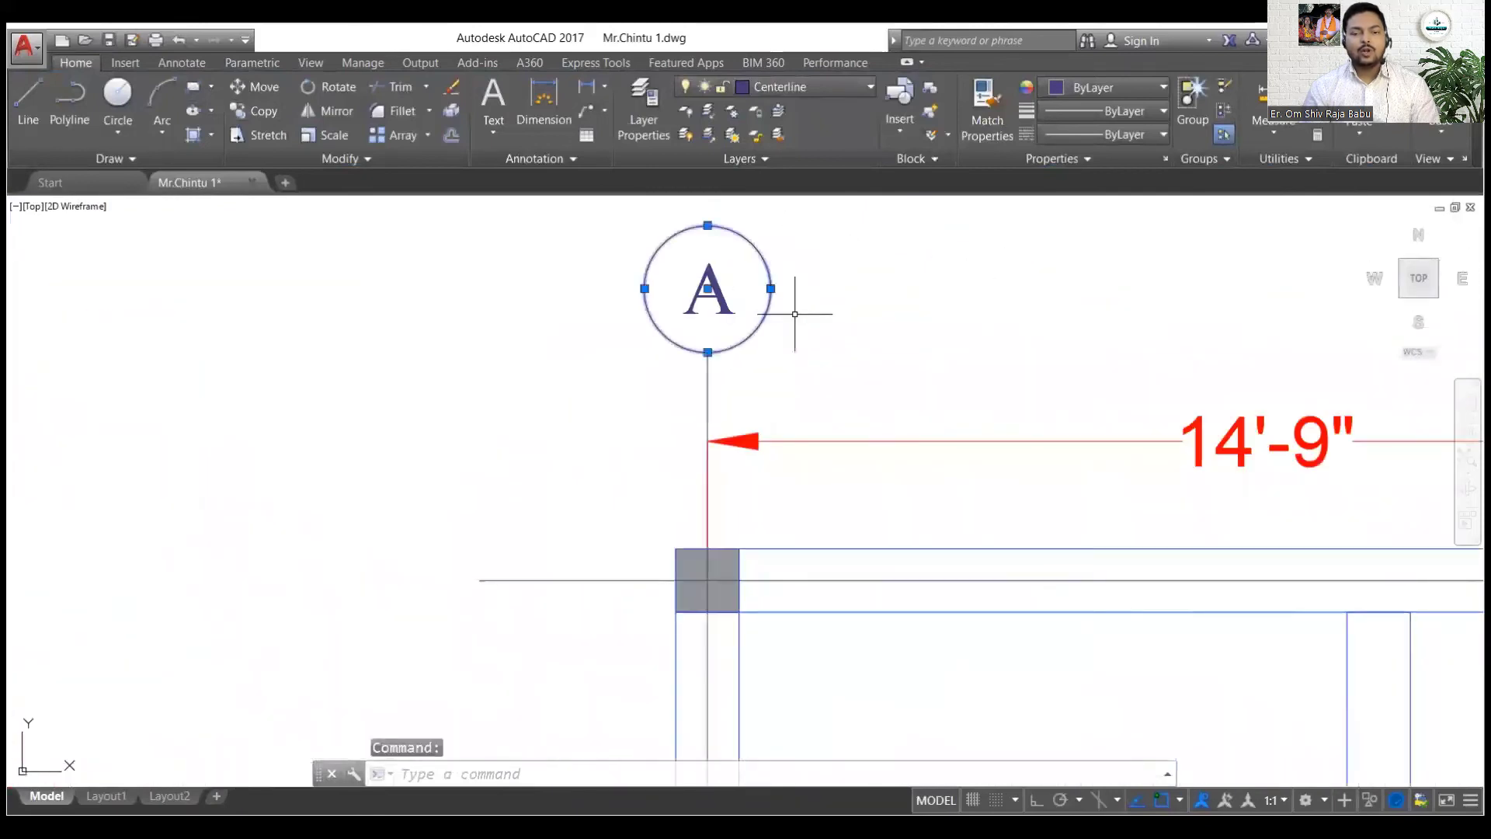
{"action": "left_click", "coordinate": [795, 313]}
{"action": "left_click", "coordinate": [683, 264]}
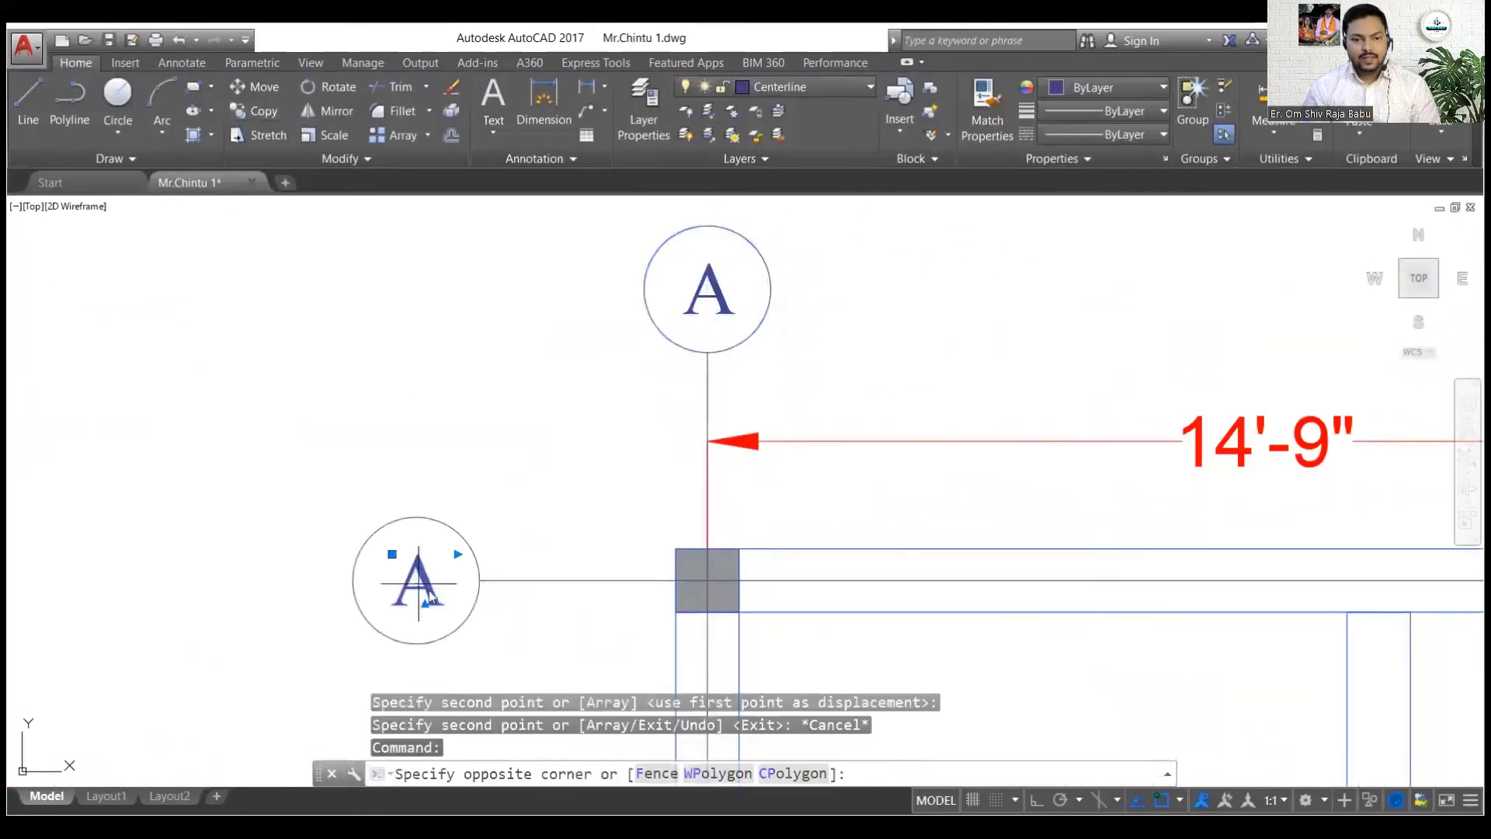
Relabel the bubble on the topmost horizontal grid line as 1
{"action": "double_click", "coordinate": [429, 596]}
{"action": "type", "text": "1"}
{"action": "left_click", "coordinate": [449, 566]}
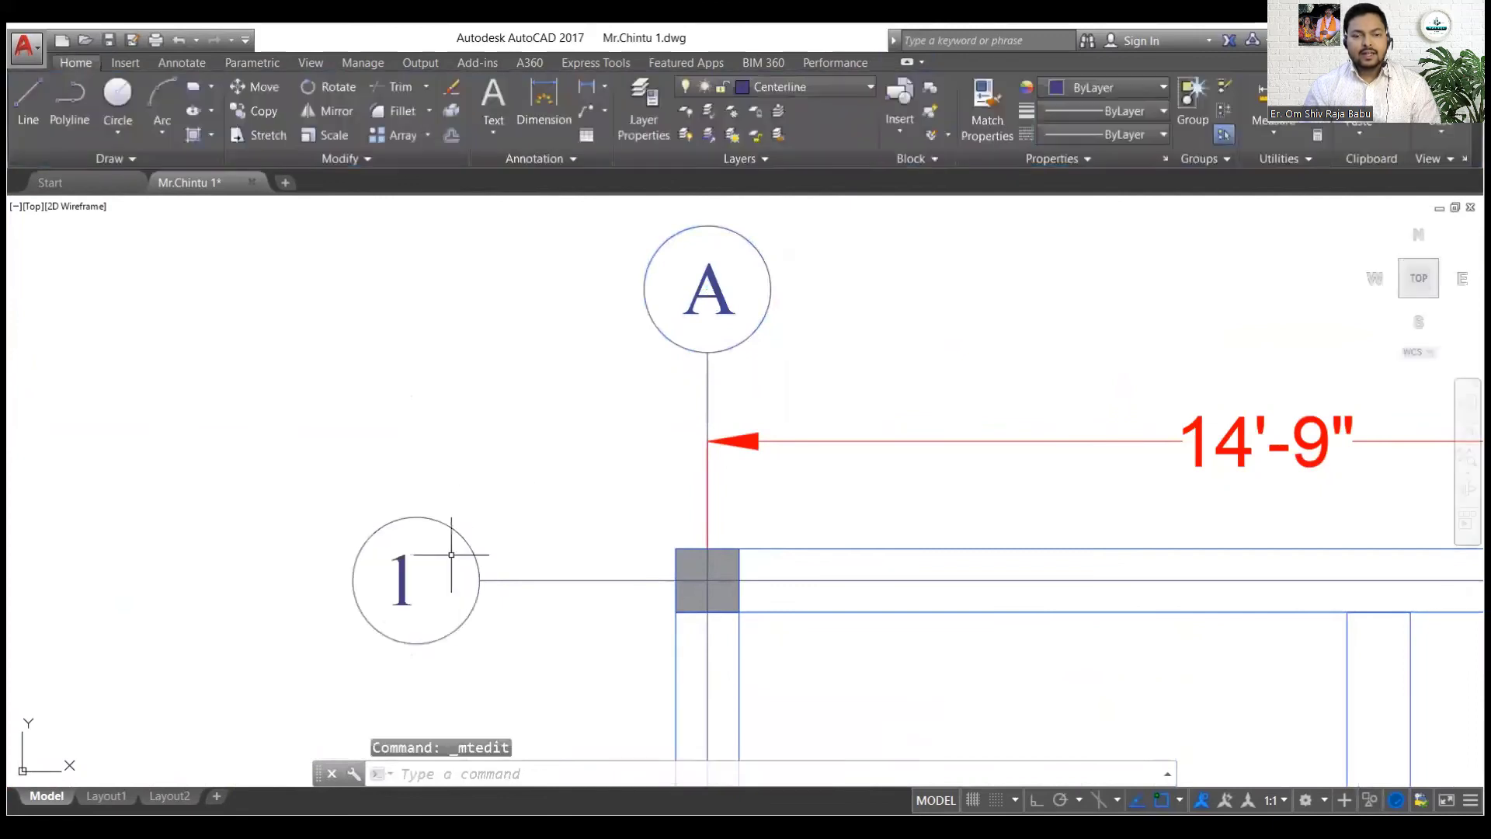
{"action": "left_click", "coordinate": [482, 534]}
{"action": "key", "text": "Escape"}
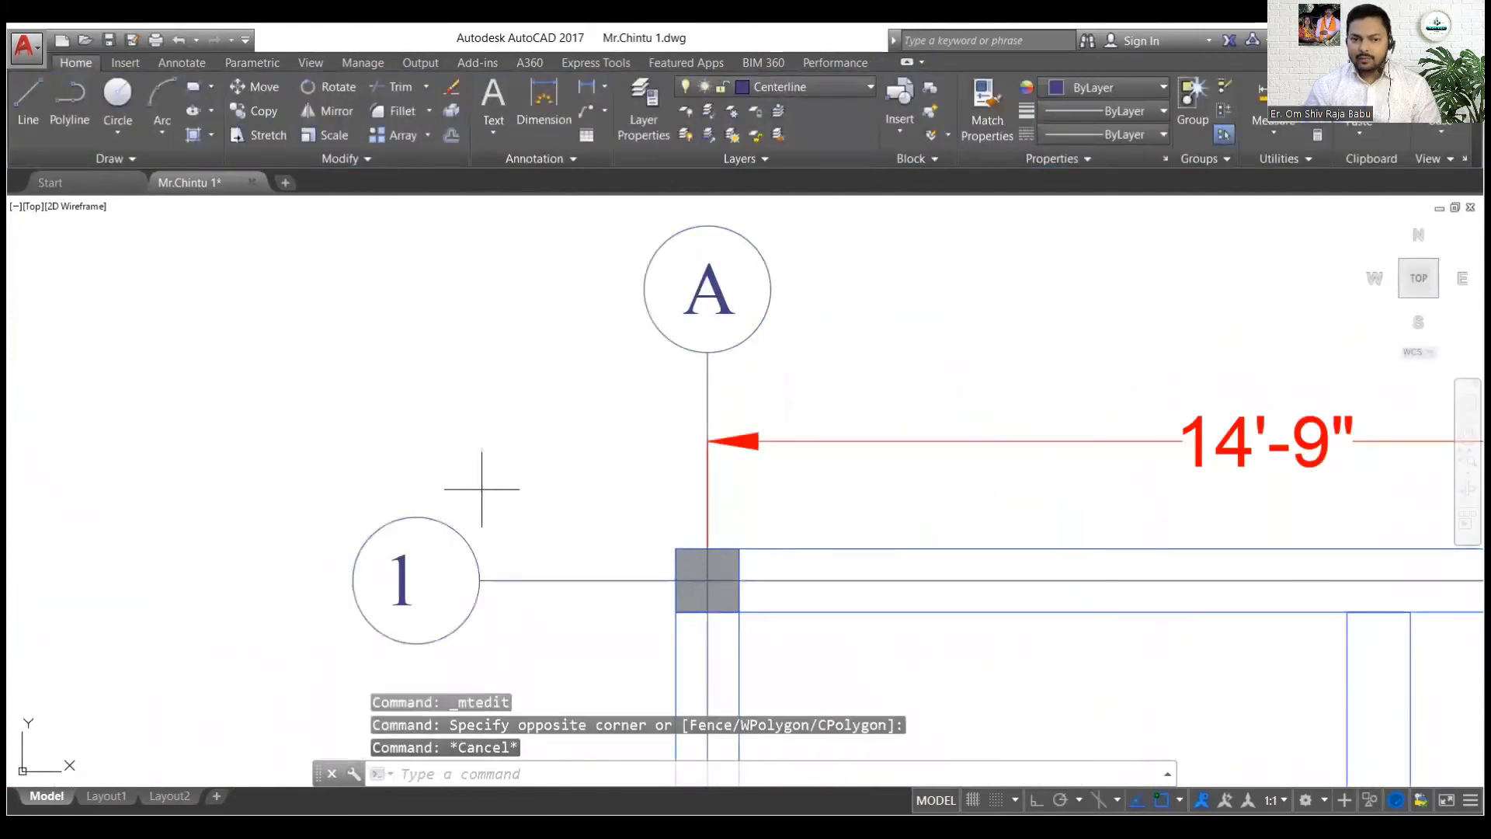
Copy the 1 bubble down onto the left end of the second horizontal grid line
{"action": "left_click", "coordinate": [482, 489]}
{"action": "left_click", "coordinate": [365, 652]}
{"action": "middle_click_drag", "start_coordinate": [365, 652], "coordinate": [601, 474]}
{"action": "left_click", "coordinate": [255, 111]}
{"action": "scroll", "coordinate": [622, 543], "scroll_direction": "down", "scroll_amount": 4}
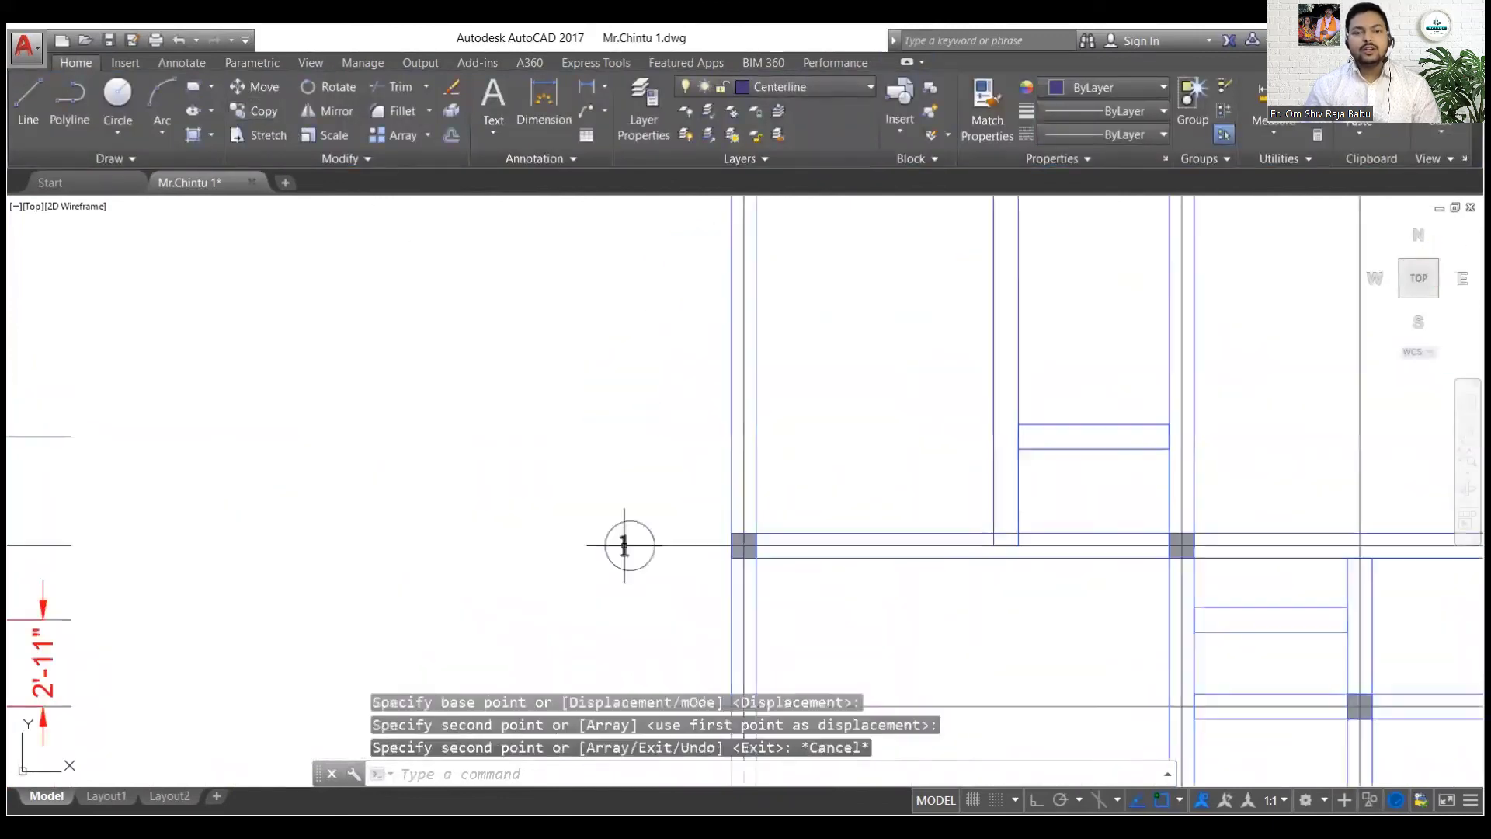
Relabel the bubble on the second horizontal grid line as 2
{"action": "double_click", "coordinate": [625, 545]}
{"action": "left_click", "coordinate": [521, 331]}
{"action": "scroll", "coordinate": [597, 533], "scroll_direction": "up", "scroll_amount": 2}
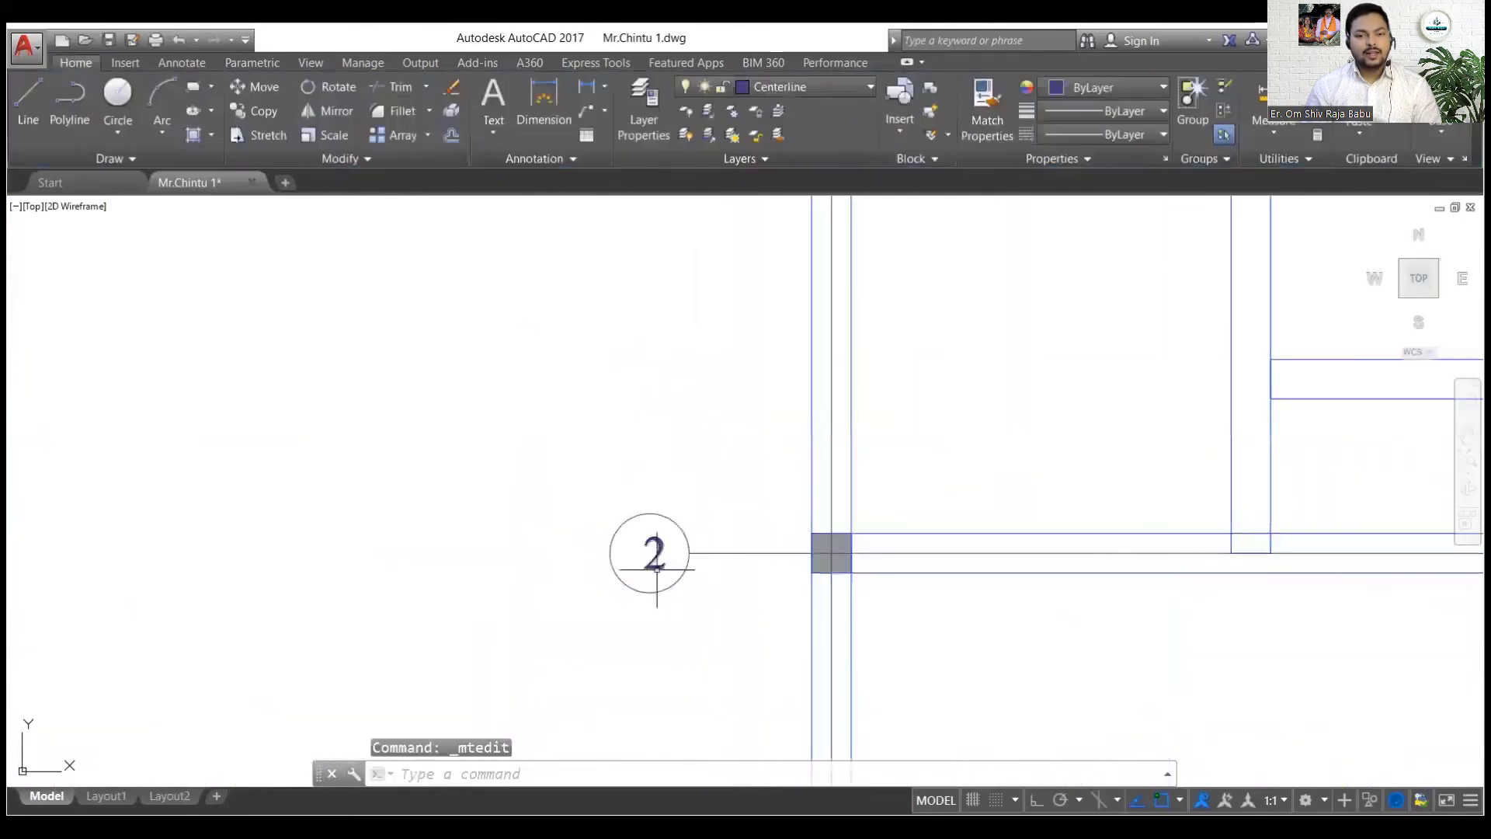
Centre the numerals 2 and 1 inside their grid bubbles at the left ends of the two upper horizontal grid lines
{"action": "left_click", "coordinate": [655, 568]}
{"action": "left_click", "coordinate": [255, 87]}
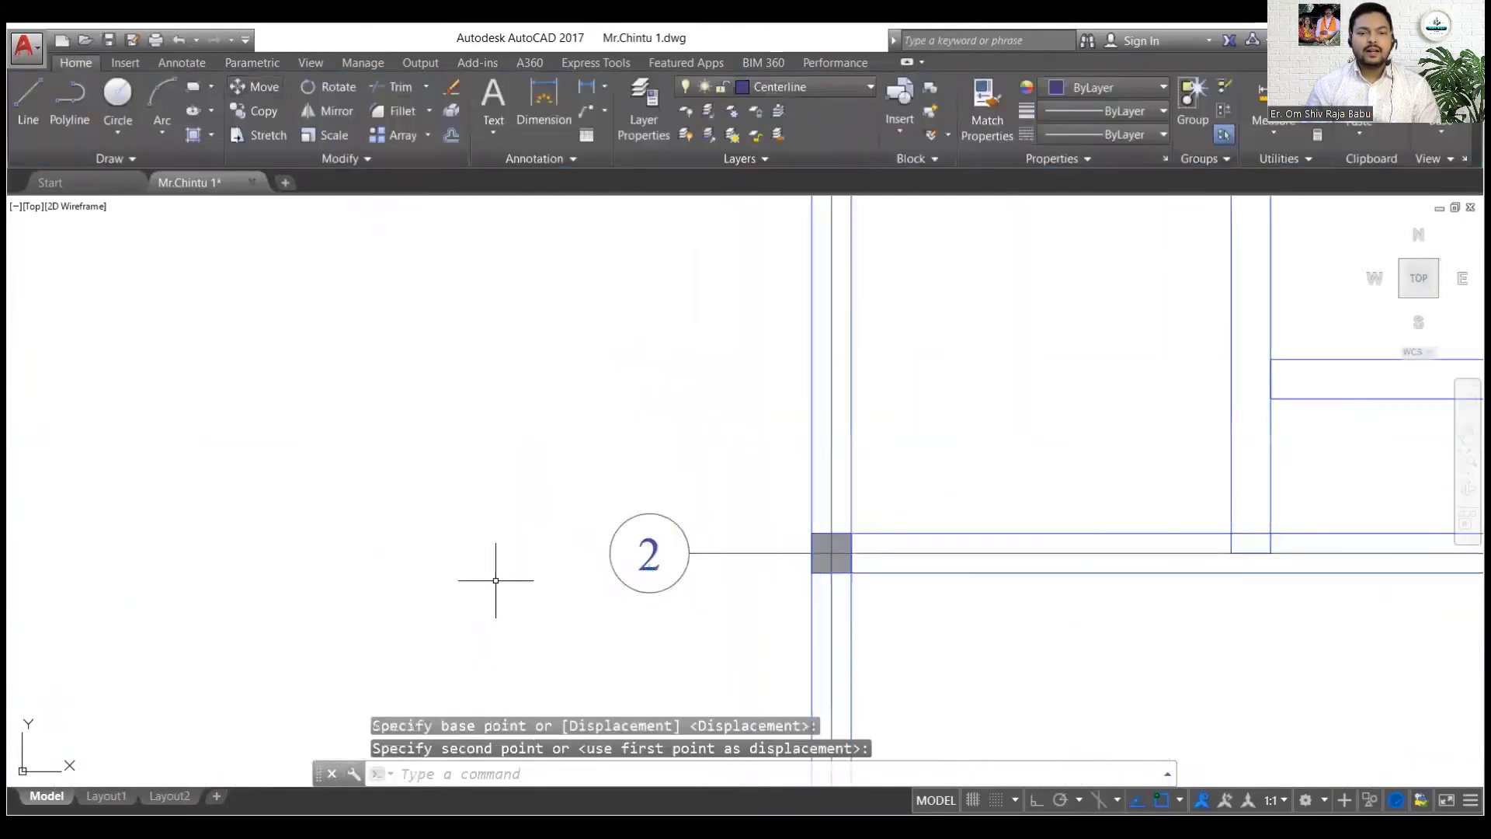
{"action": "middle_click_drag", "start_coordinate": [552, 314], "coordinate": [652, 473]}
{"action": "scroll", "coordinate": [651, 473], "scroll_direction": "down", "scroll_amount": 1}
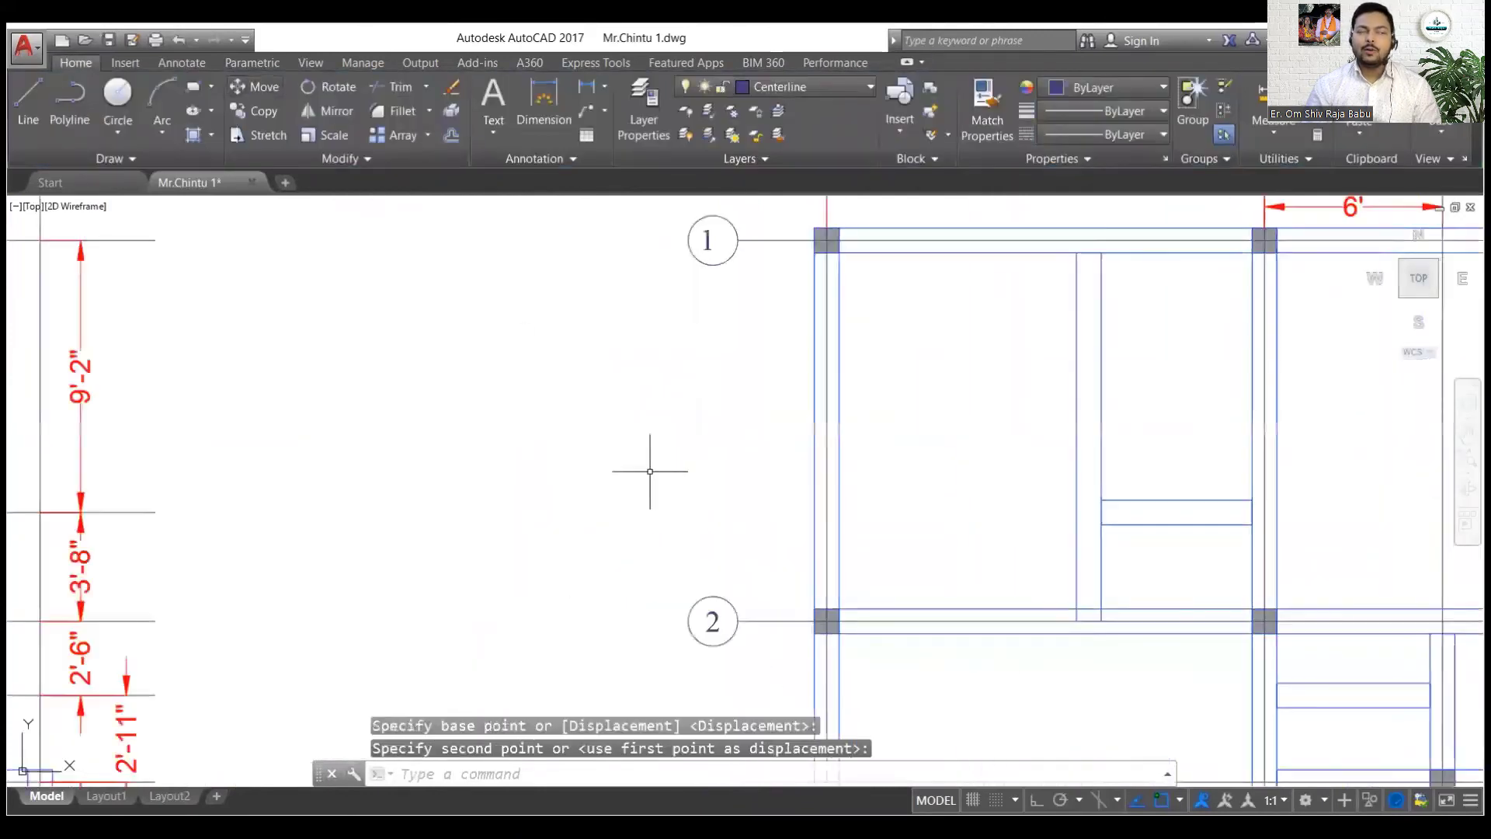
{"action": "scroll", "coordinate": [730, 229], "scroll_direction": "up", "scroll_amount": 3}
{"action": "left_click", "coordinate": [637, 323]}
{"action": "left_click", "coordinate": [610, 291]}
{"action": "left_click", "coordinate": [251, 62]}
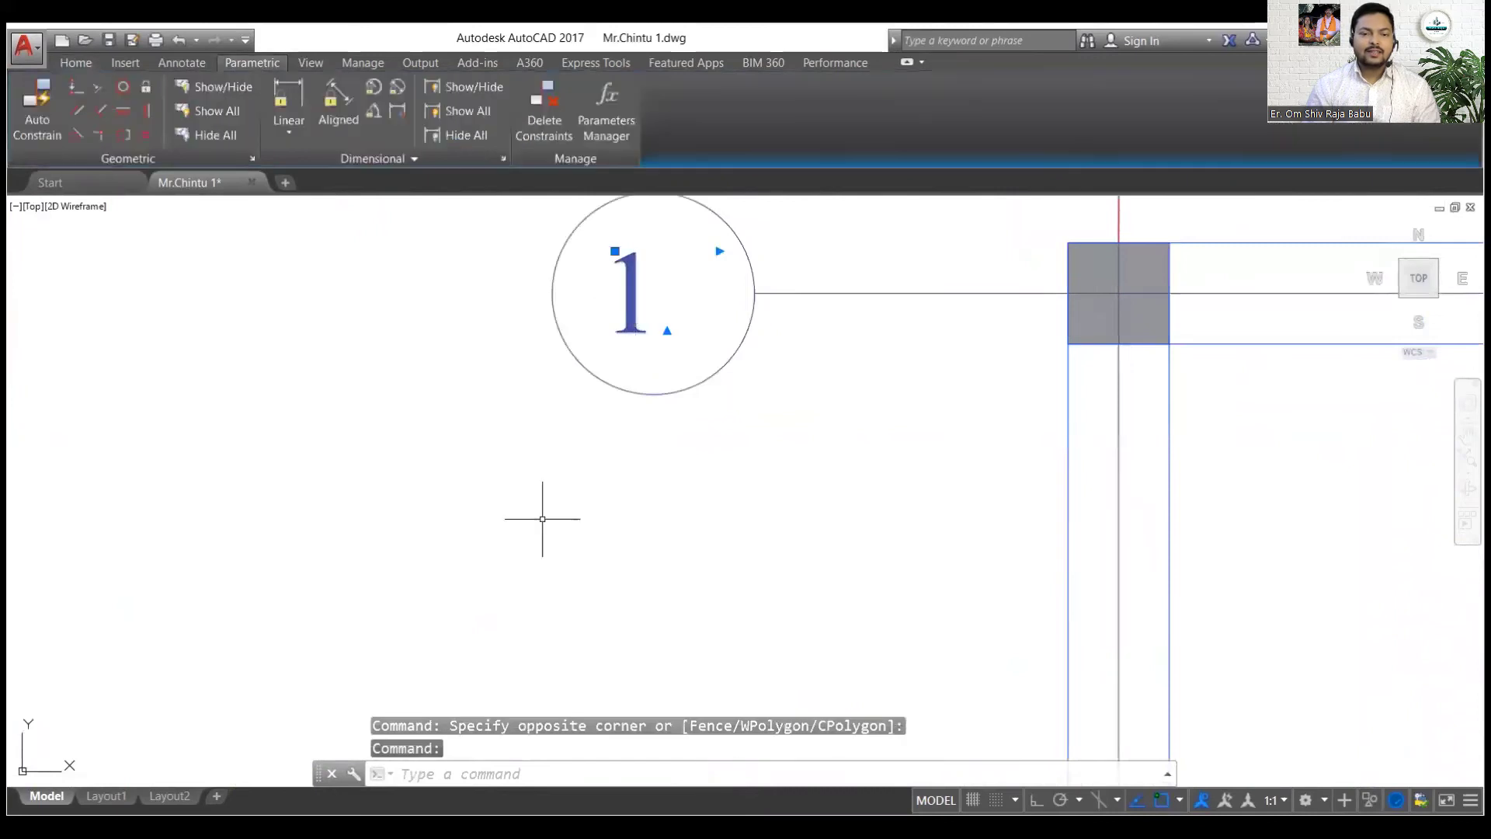
{"action": "left_click", "coordinate": [542, 519]}
{"action": "key", "text": "Escape"}
{"action": "key", "text": "F8"}
{"action": "key", "text": "Escape"}
{"action": "key", "text": "Escape"}
{"action": "left_click", "coordinate": [75, 62]}
{"action": "left_click", "coordinate": [633, 318]}
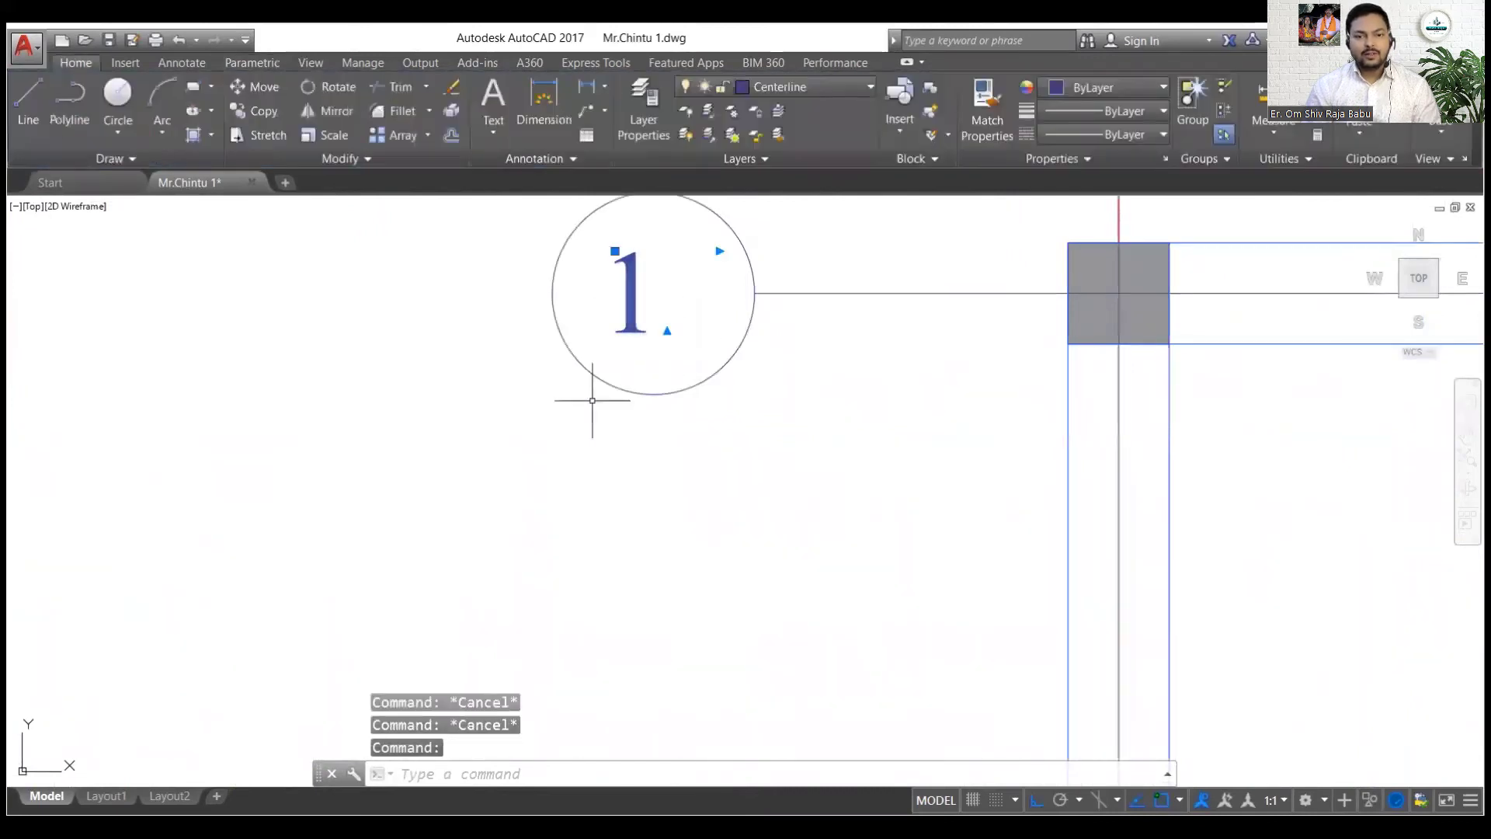
{"action": "left_click", "coordinate": [256, 87]}
{"action": "scroll", "coordinate": [711, 294], "scroll_direction": "down", "scroll_amount": 6}
Copy the 2 bubble down onto the left end of the third horizontal grid line
{"action": "middle_click_drag", "start_coordinate": [710, 434], "coordinate": [711, 243]}
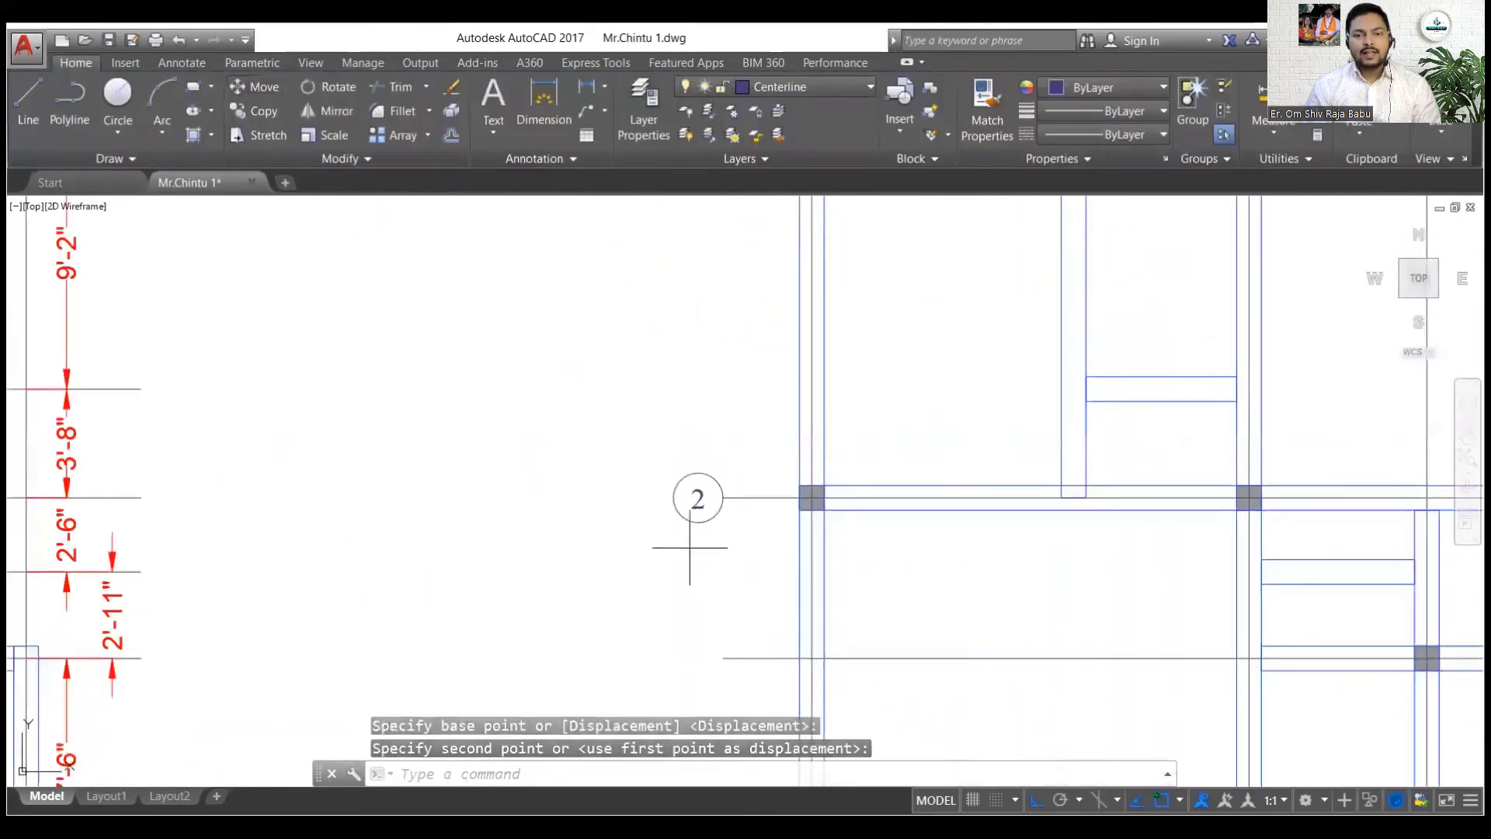
{"action": "scroll", "coordinate": [688, 544], "scroll_direction": "up", "scroll_amount": 4}
{"action": "left_click", "coordinate": [689, 543]}
{"action": "left_click", "coordinate": [675, 480]}
{"action": "left_click", "coordinate": [729, 479]}
{"action": "left_click", "coordinate": [702, 454]}
{"action": "left_click", "coordinate": [256, 110]}
{"action": "left_click", "coordinate": [784, 433]}
{"action": "scroll", "coordinate": [739, 342], "scroll_direction": "down", "scroll_amount": 4}
{"action": "left_click", "coordinate": [755, 536]}
{"action": "scroll", "coordinate": [697, 567], "scroll_direction": "up", "scroll_amount": 4}
{"action": "key", "text": "Escape"}
Relabel the bubble on the third horizontal grid line as 3 and copy it onto the left ends of the two lower grid lines
{"action": "double_click", "coordinate": [785, 486]}
{"action": "type", "text": "3"}
{"action": "left_click", "coordinate": [699, 411]}
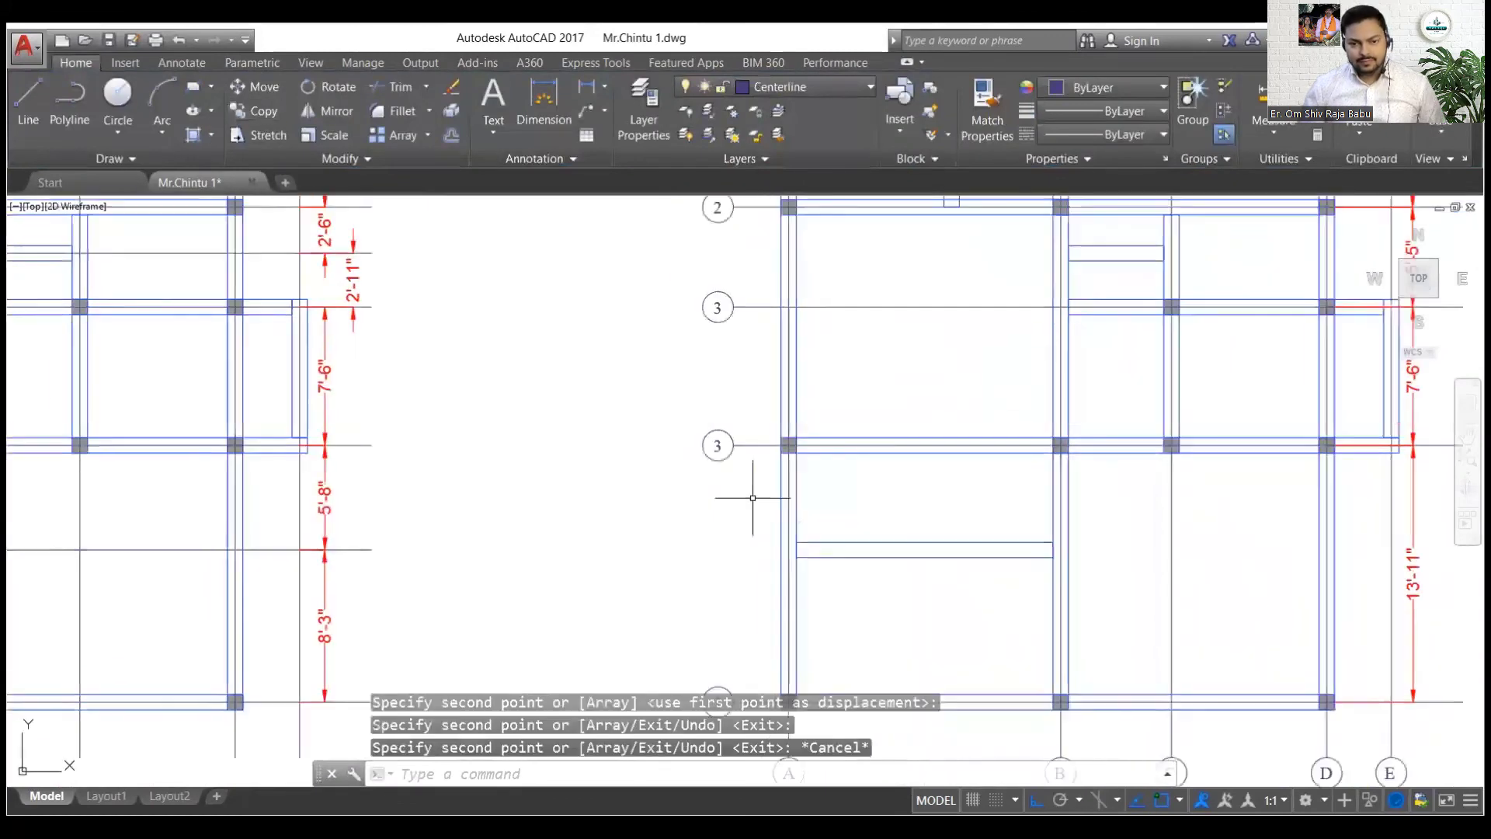
Relabel the bubbles on the fourth and fifth horizontal grid lines as 4 and 5
{"action": "scroll", "coordinate": [715, 442], "scroll_direction": "up", "scroll_amount": 3}
{"action": "double_click", "coordinate": [691, 483]}
{"action": "type", "text": "4"}
{"action": "scroll", "coordinate": [653, 390], "scroll_direction": "down", "scroll_amount": 3}
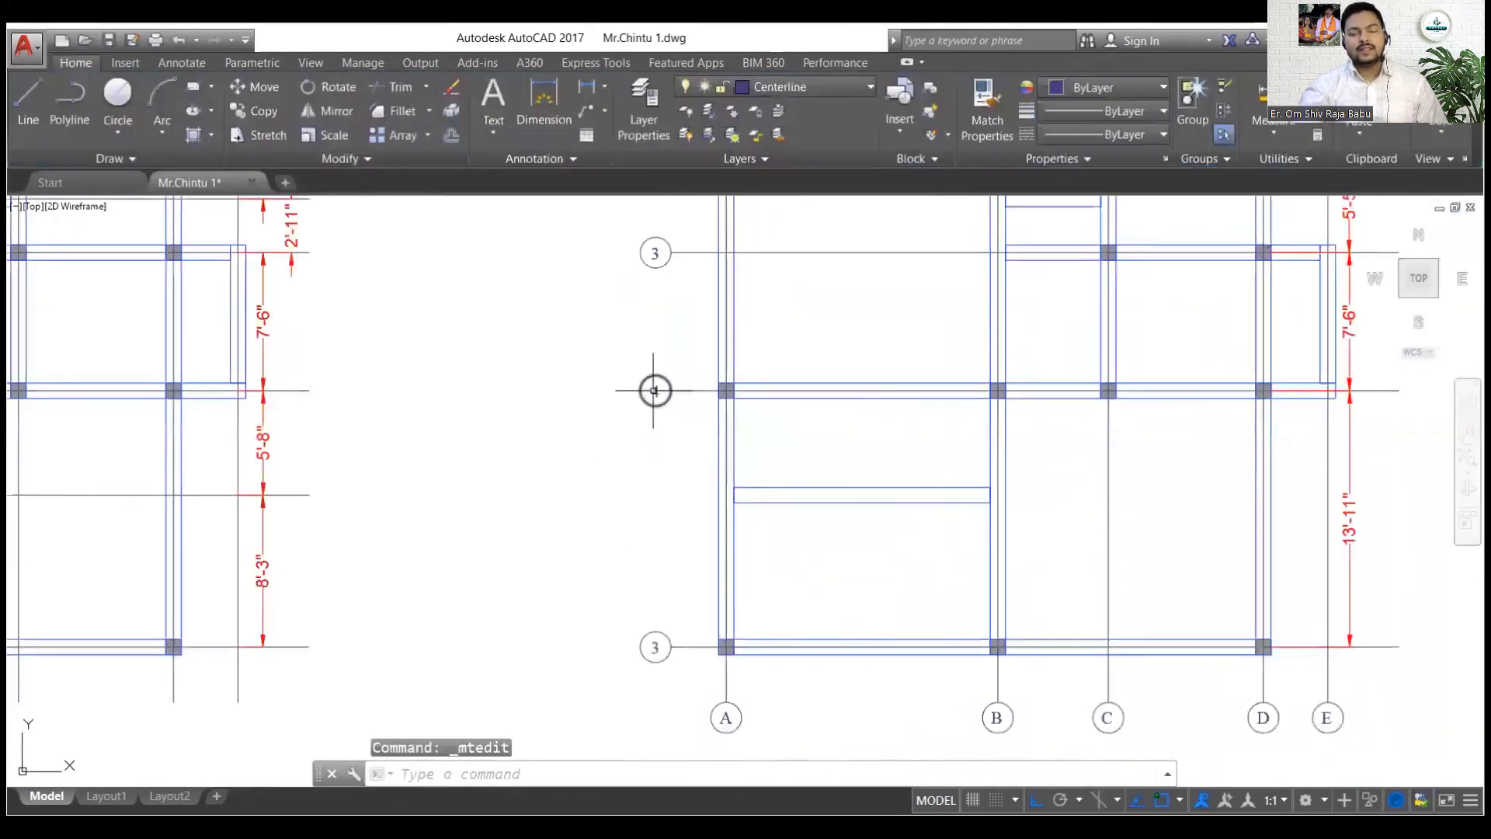
{"action": "scroll", "coordinate": [621, 686], "scroll_direction": "up", "scroll_amount": 3}
{"action": "double_click", "coordinate": [758, 533]}
{"action": "type", "text": "5"}
{"action": "left_click", "coordinate": [799, 645]}
Copy the numbered bubbles 1 to 5 onto the right ends of their horizontal grid lines
{"action": "scroll", "coordinate": [800, 644], "scroll_direction": "down", "scroll_amount": 1}
{"action": "left_click", "coordinate": [795, 653]}
{"action": "left_click", "coordinate": [715, 390]}
{"action": "middle_click_drag", "start_coordinate": [715, 390], "coordinate": [981, 659]}
{"action": "left_click", "coordinate": [982, 660]}
{"action": "left_click", "coordinate": [932, 567]}
{"action": "left_click", "coordinate": [1002, 264]}
{"action": "left_click", "coordinate": [931, 202]}
{"action": "scroll", "coordinate": [803, 448], "scroll_direction": "down", "scroll_amount": 4}
{"action": "scroll", "coordinate": [767, 347], "scroll_direction": "up", "scroll_amount": 3}
{"action": "left_click", "coordinate": [1031, 532]}
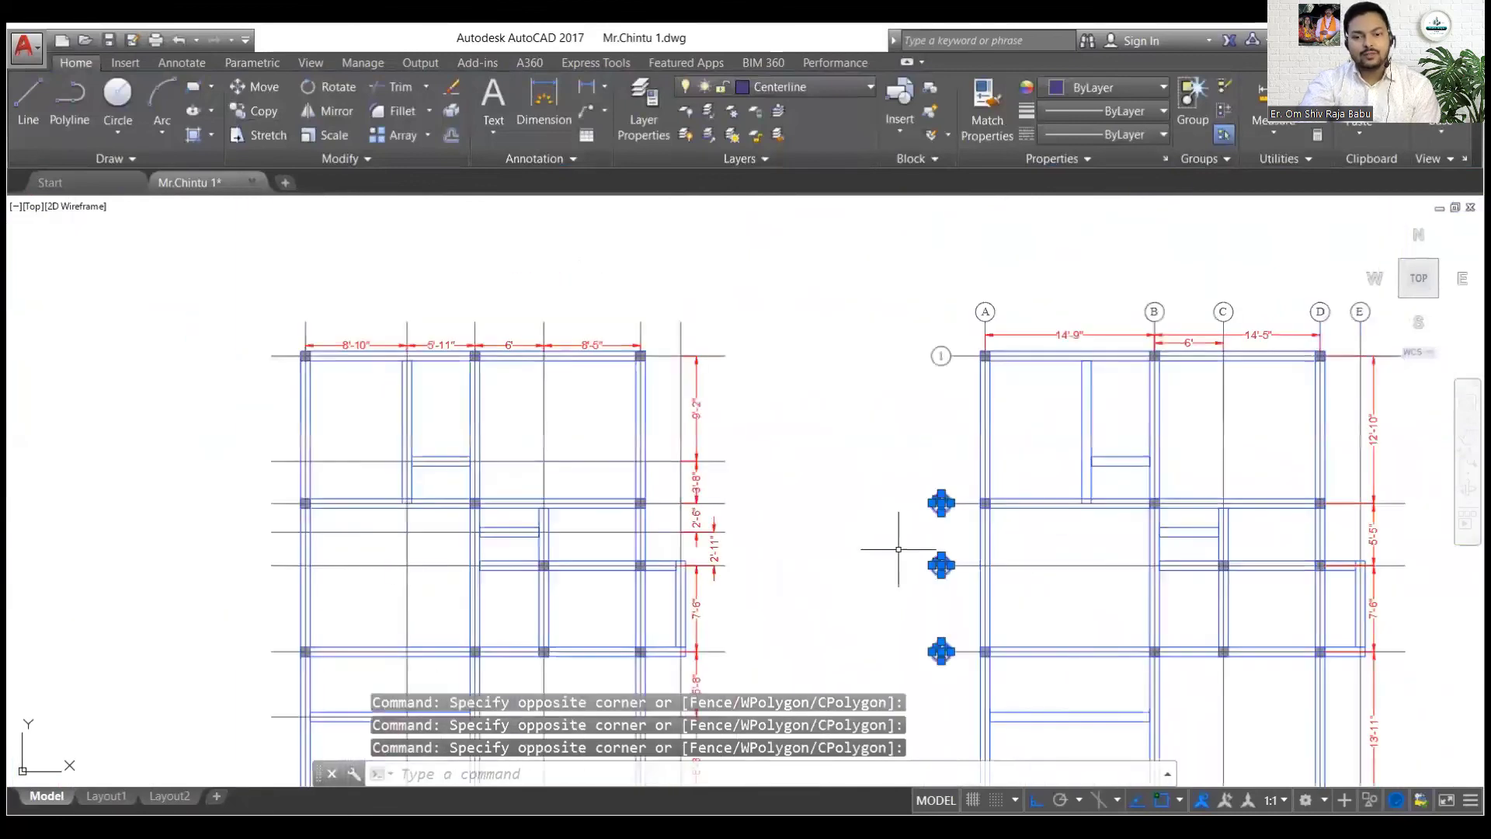
{"action": "mouse_move", "coordinate": [1112, 775]}
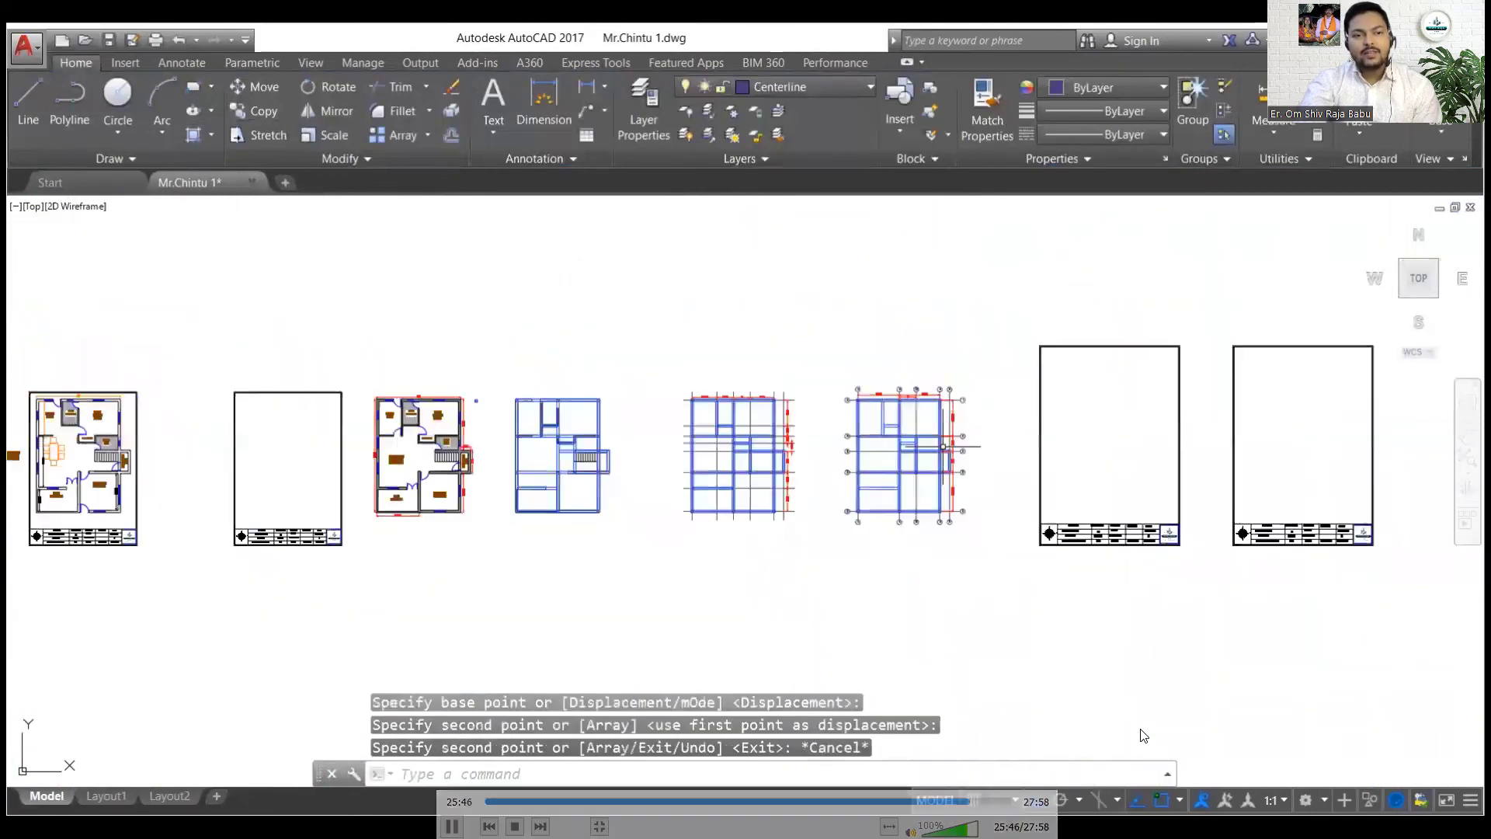
{"action": "scroll", "coordinate": [924, 442], "scroll_direction": "up", "scroll_amount": 3}
{"action": "middle_click_drag", "start_coordinate": [925, 443], "coordinate": [858, 442]}
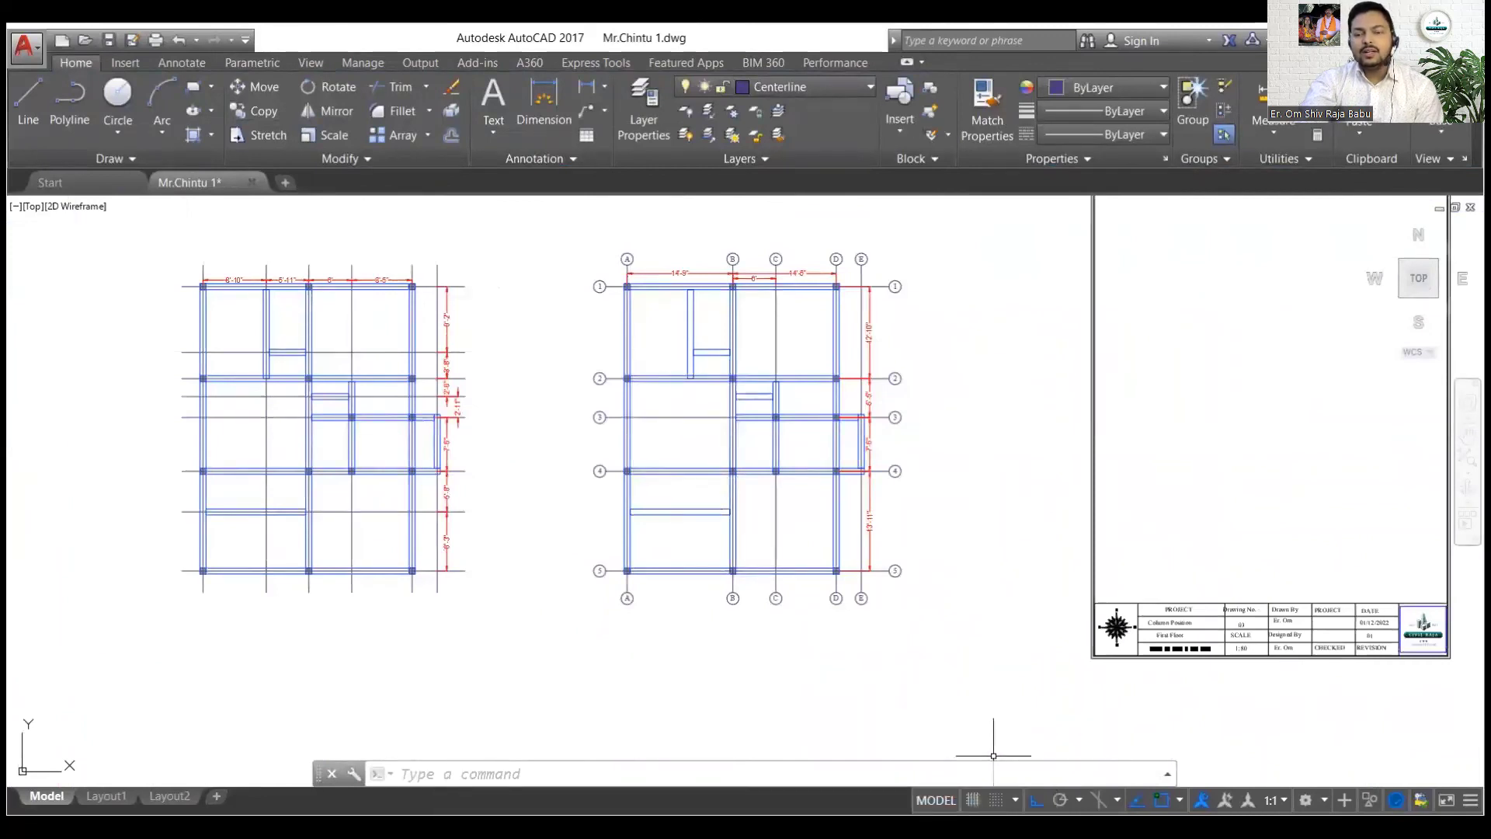
{"action": "left_click", "coordinate": [571, 225]}
{"action": "left_click", "coordinate": [937, 641]}
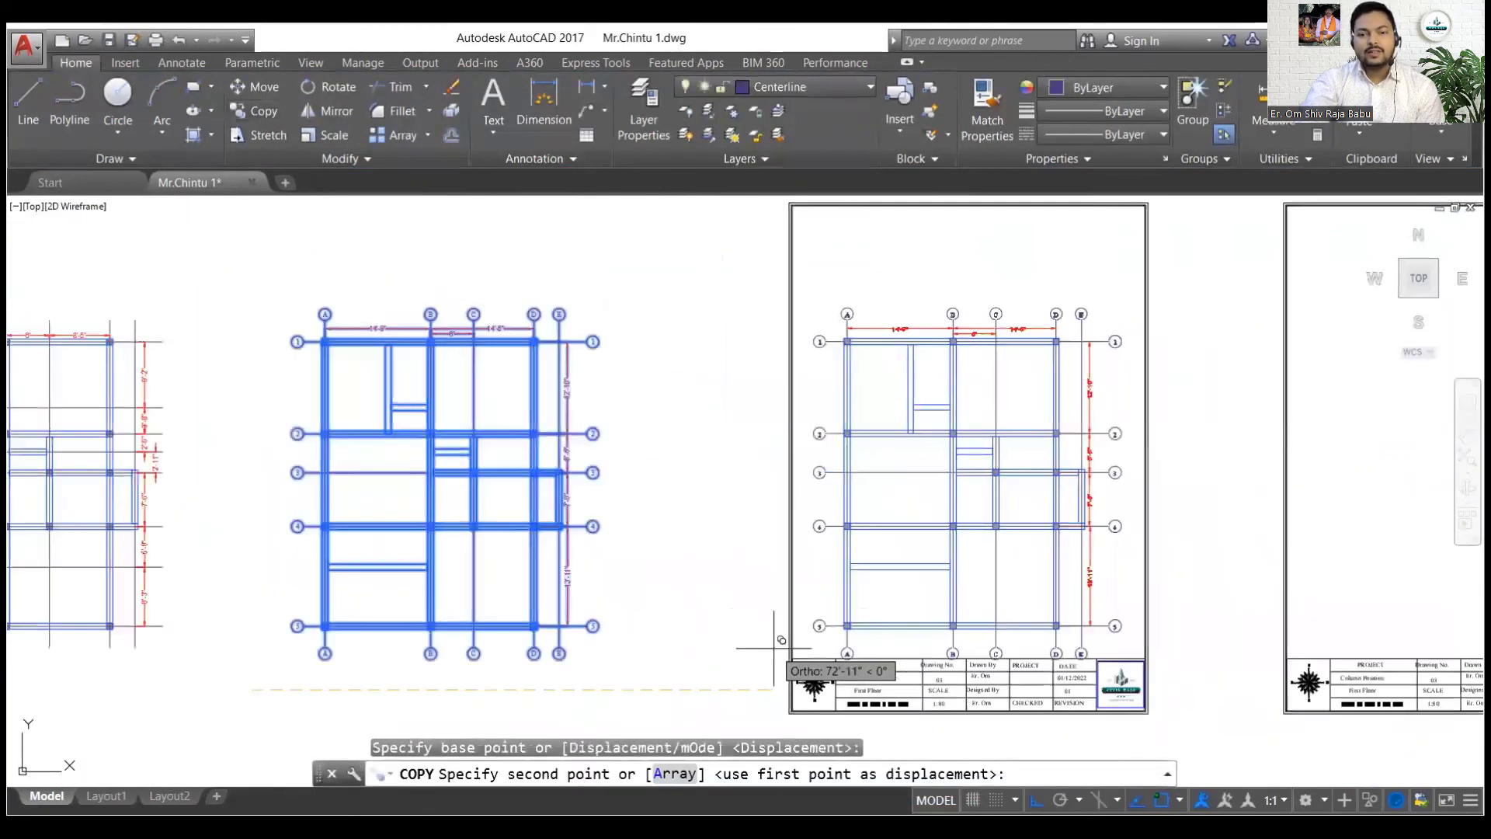
{"action": "key", "text": "Escape"}
Copy the smaller empty title-block sheet to the right of the two larger sheets and scale the copy by 1.2
{"action": "scroll", "coordinate": [872, 426], "scroll_direction": "down", "scroll_amount": 3}
{"action": "left_click", "coordinate": [490, 390]}
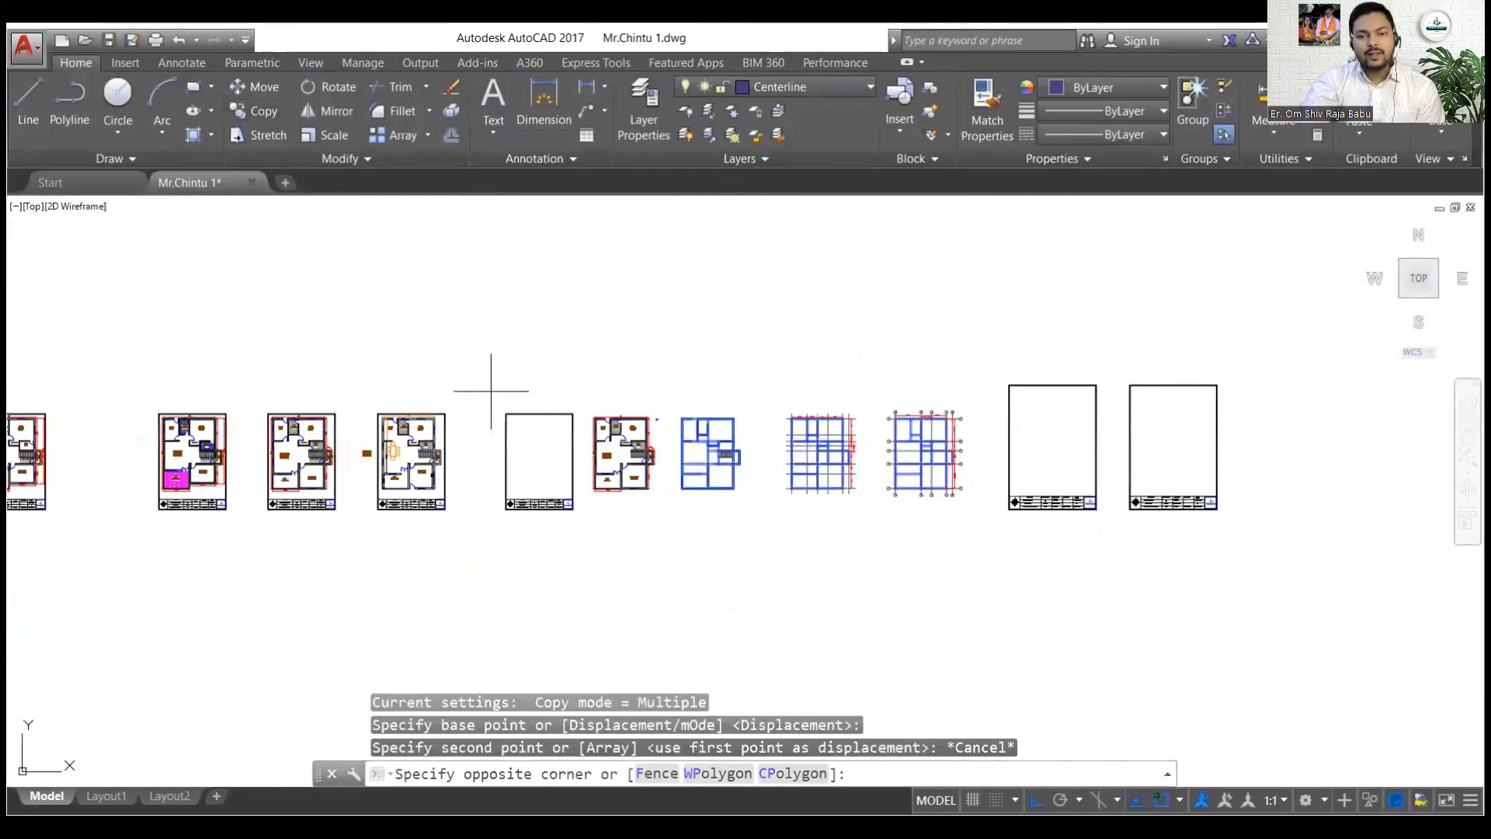
{"action": "left_click", "coordinate": [583, 501]}
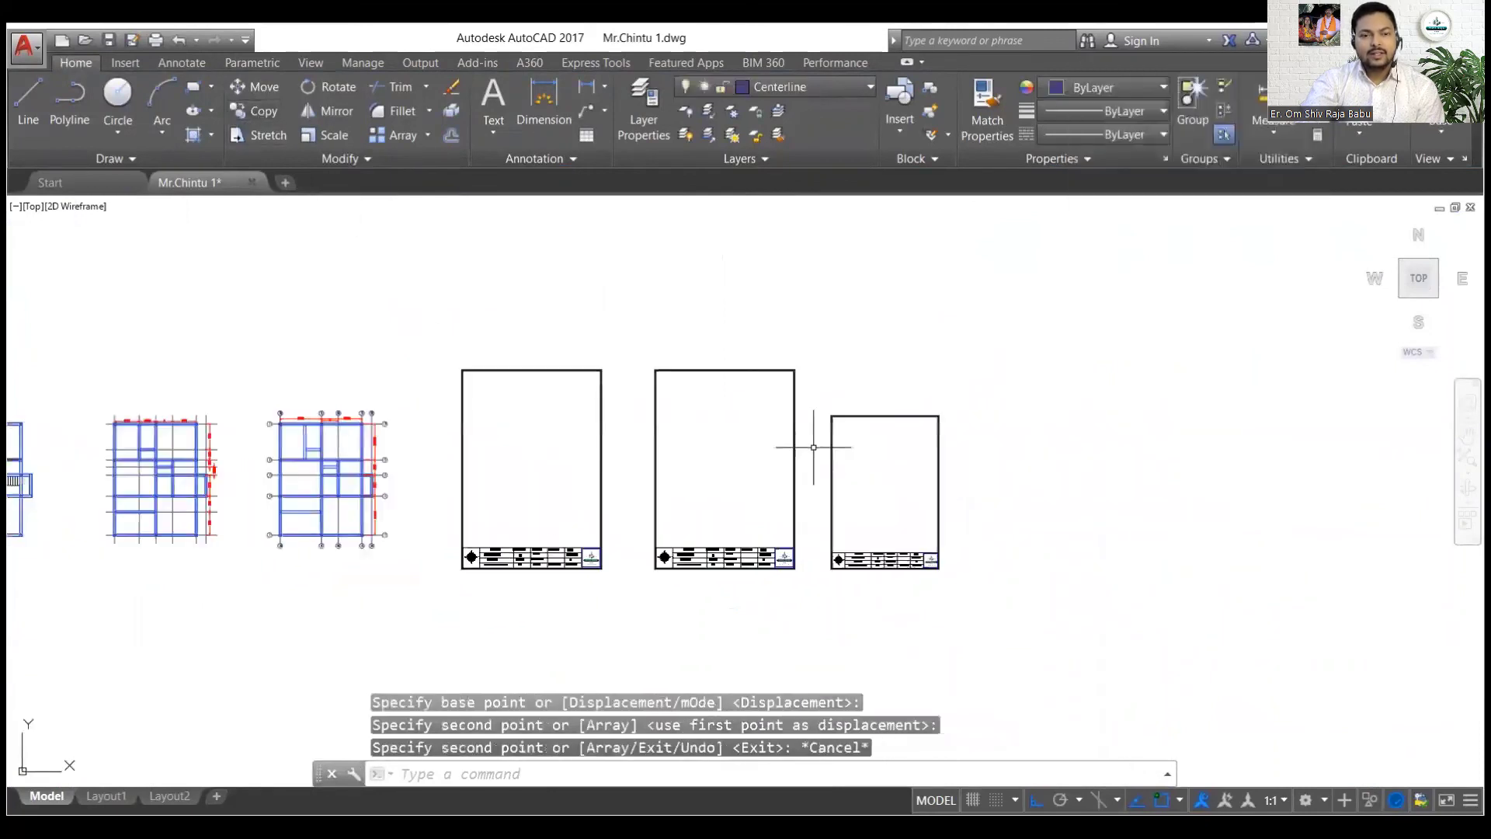
{"action": "left_click", "coordinate": [811, 399]}
{"action": "left_click", "coordinate": [959, 586]}
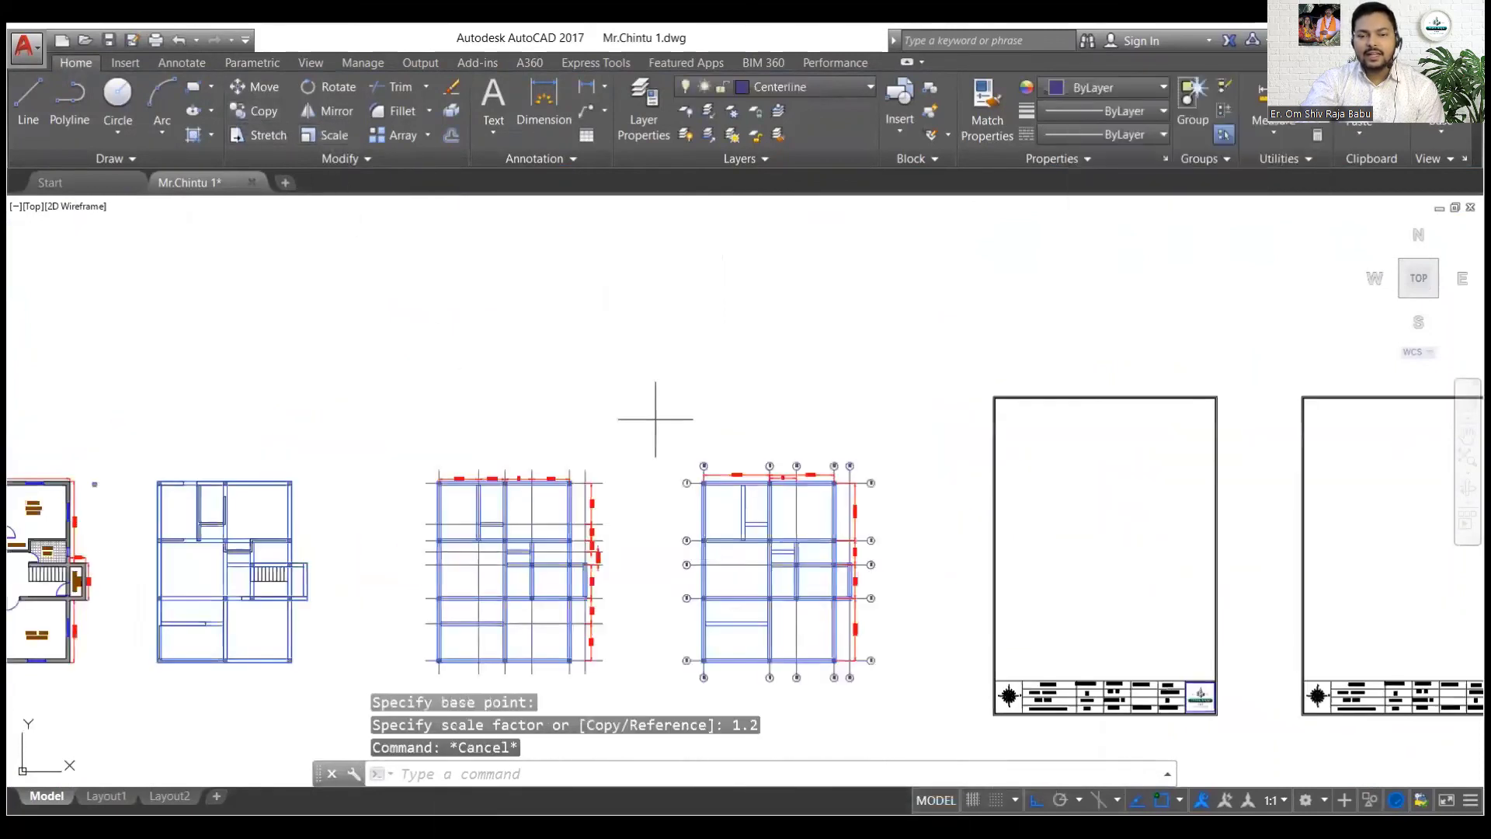
Copy the column layout with its grid bubbles and dimensions into the scaled title-block sheet, centred above the title block
{"action": "left_click", "coordinate": [659, 412]}
{"action": "left_click", "coordinate": [893, 695]}
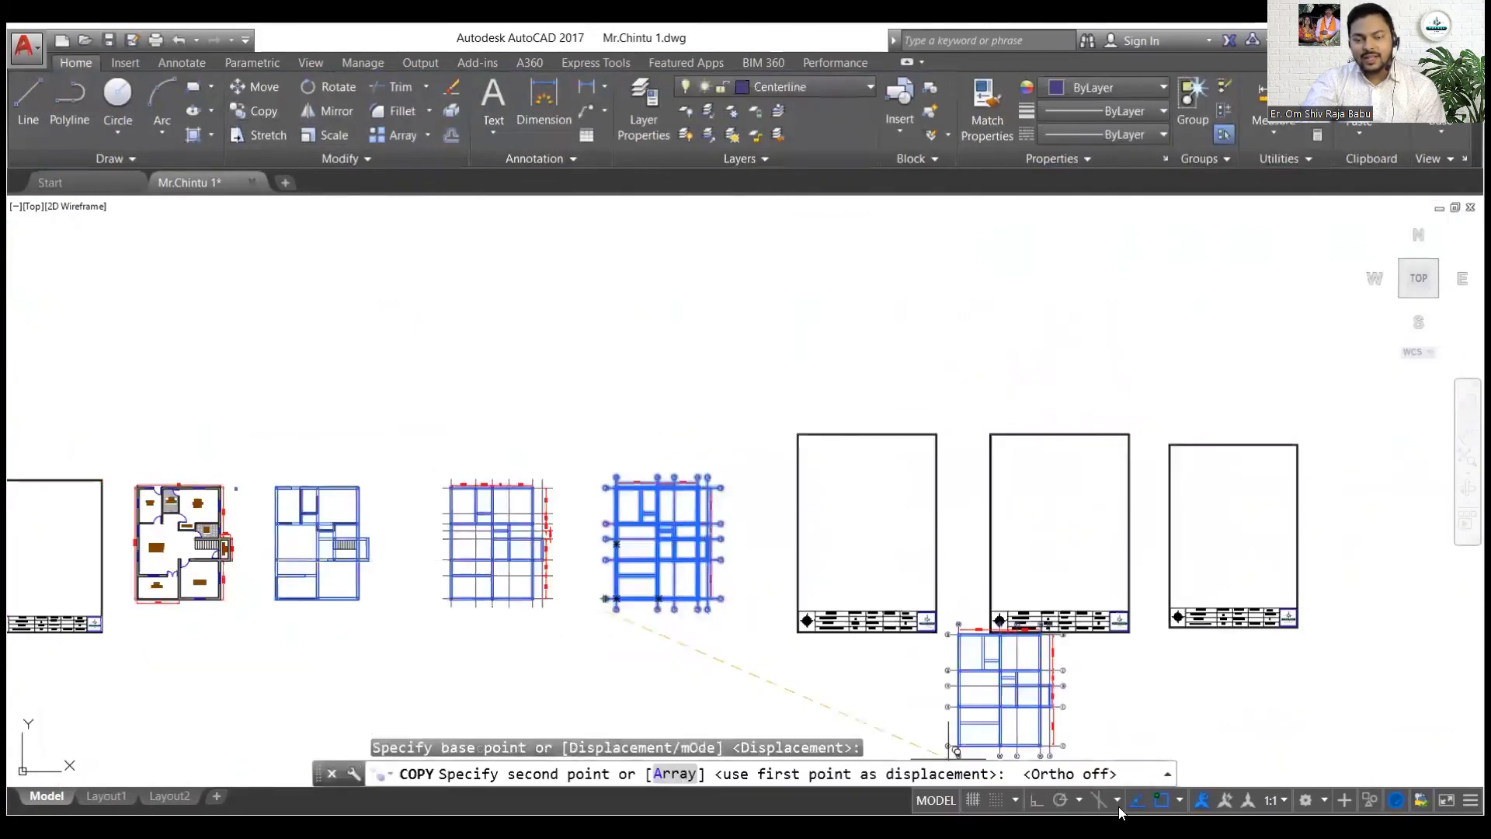
{"action": "scroll", "coordinate": [955, 749], "scroll_direction": "up", "scroll_amount": 3}
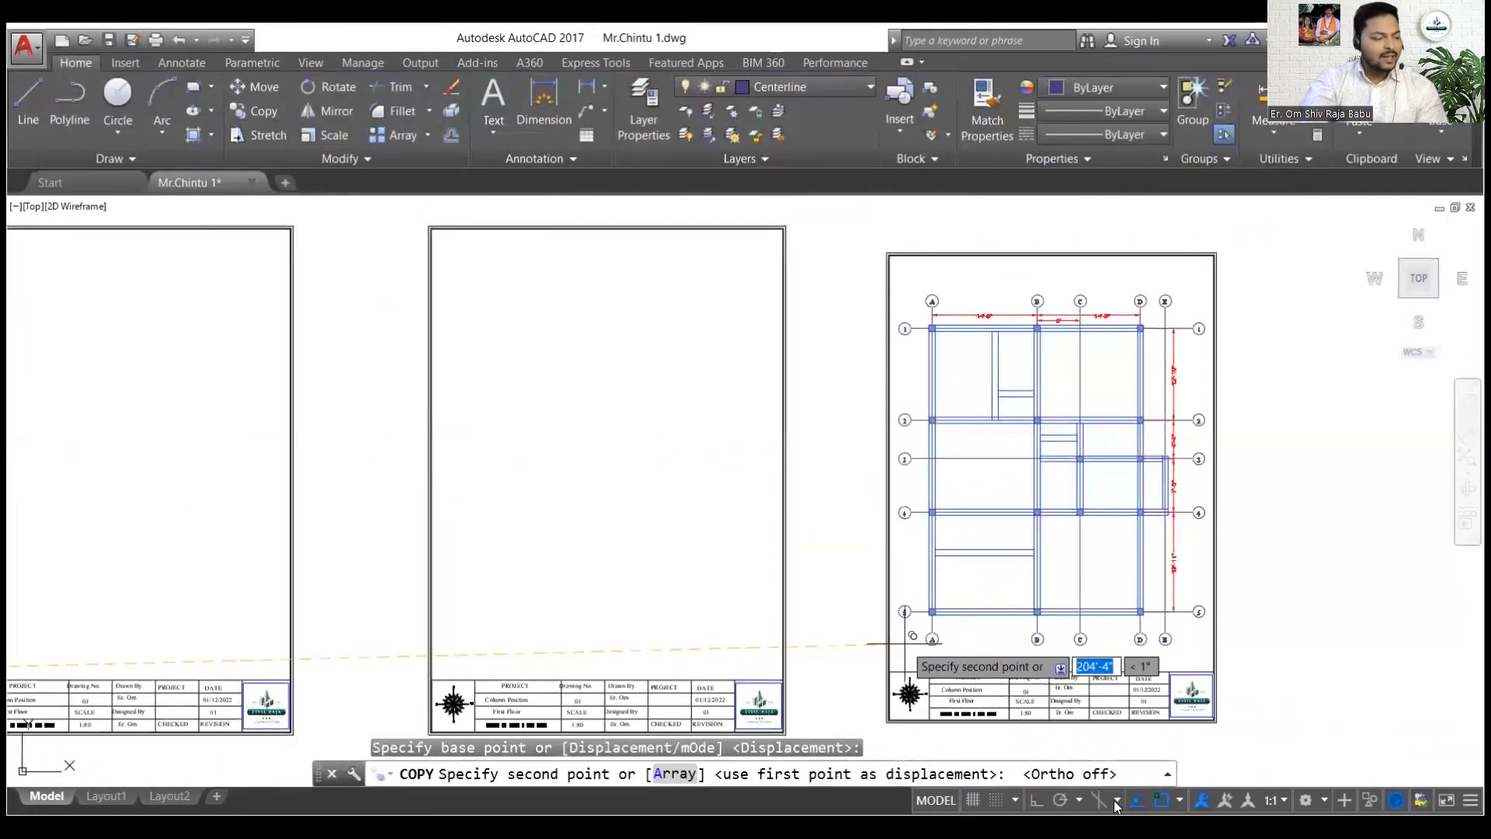
{"action": "left_click", "coordinate": [904, 643]}
{"action": "key", "text": "Escape"}
{"action": "middle_click_drag", "start_coordinate": [1191, 639], "coordinate": [1048, 592]}
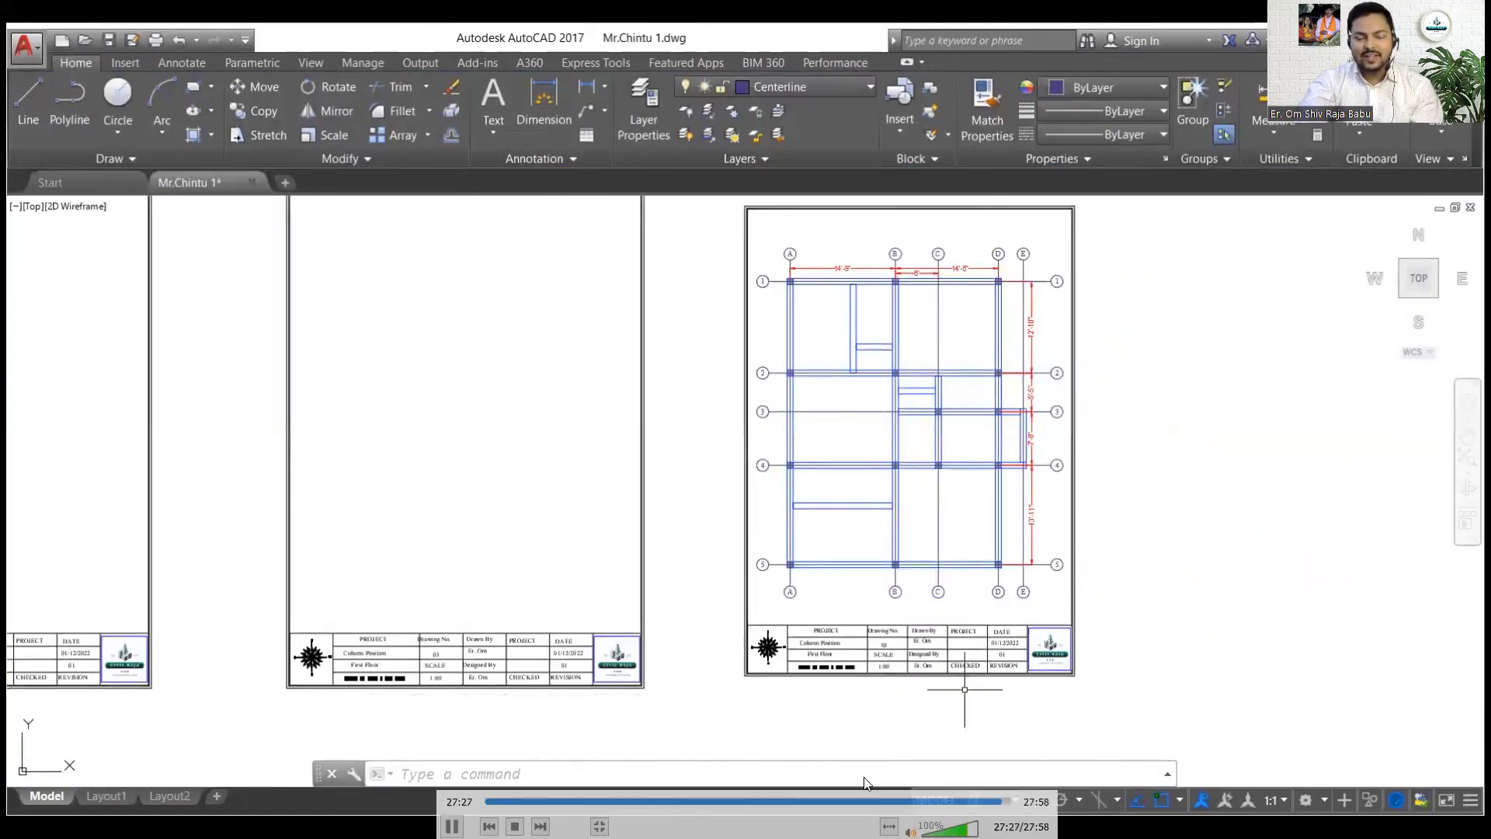
{"action": "scroll", "coordinate": [885, 660], "scroll_direction": "up", "scroll_amount": 4}
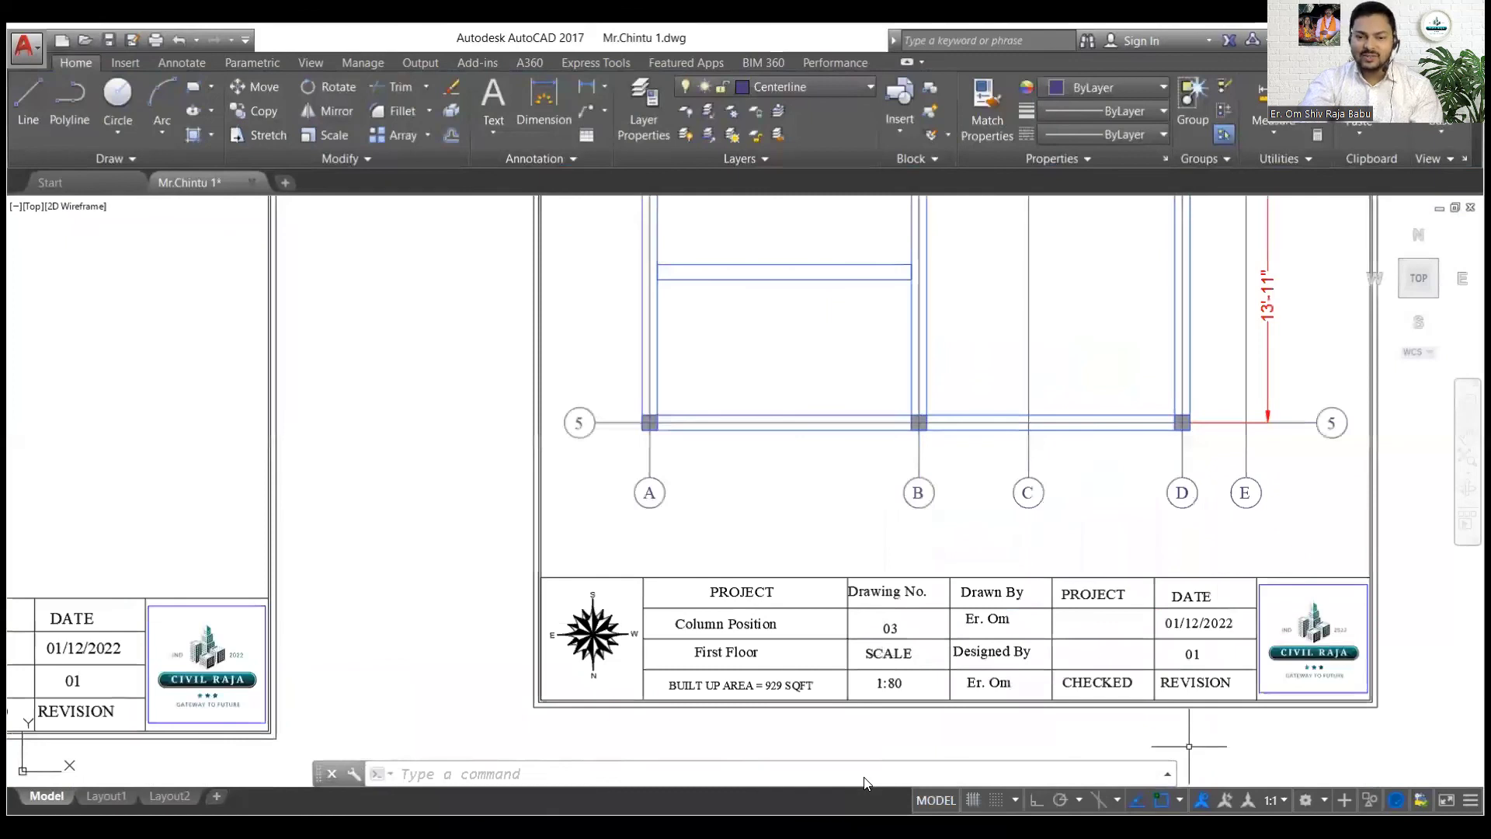